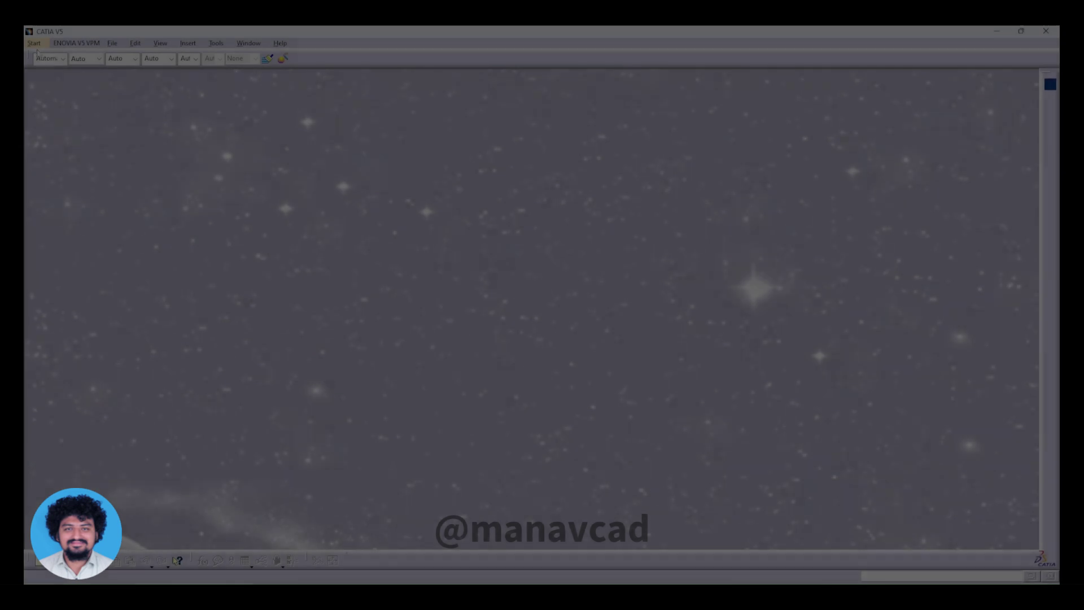
Step: Create a new Generative Shape Design part named 'Cfl Bulb'
left_click(34, 43)
mouse_move(48, 82)
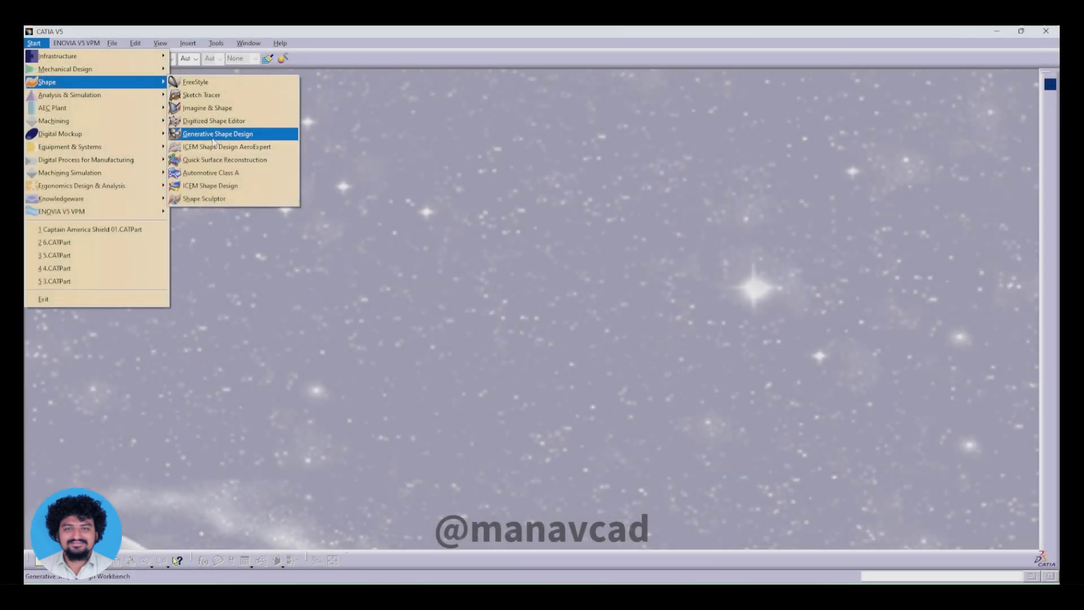
left_click(226, 135)
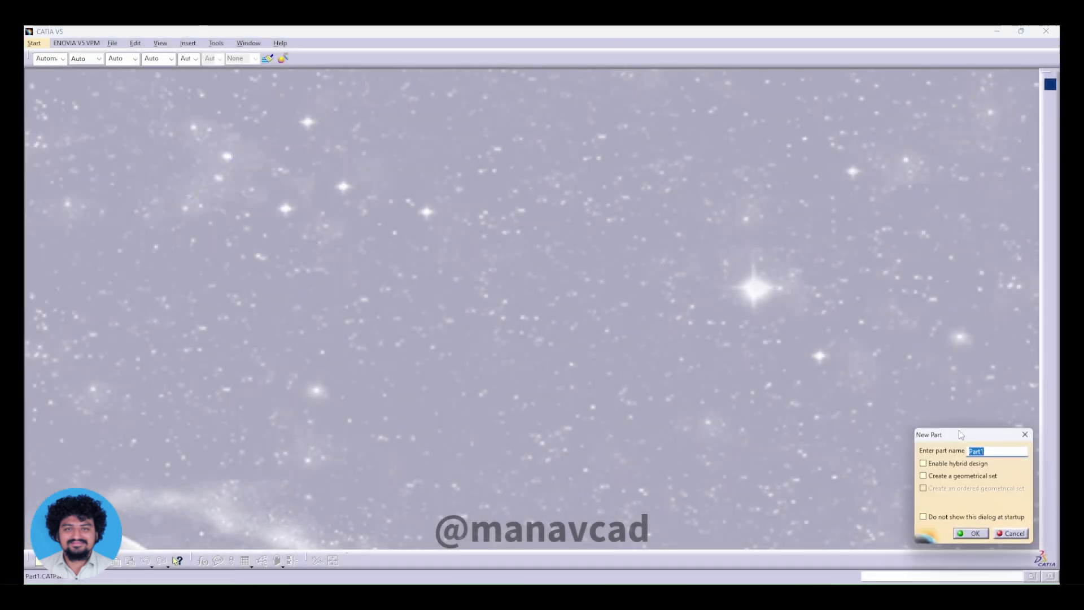
type("Cfl Bulb")
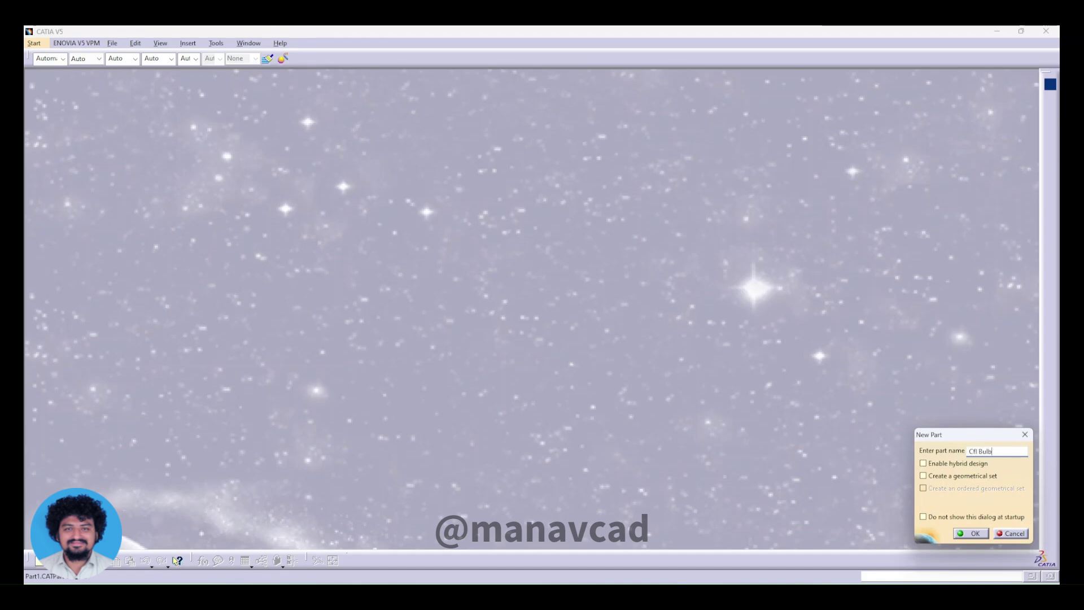
key("Return")
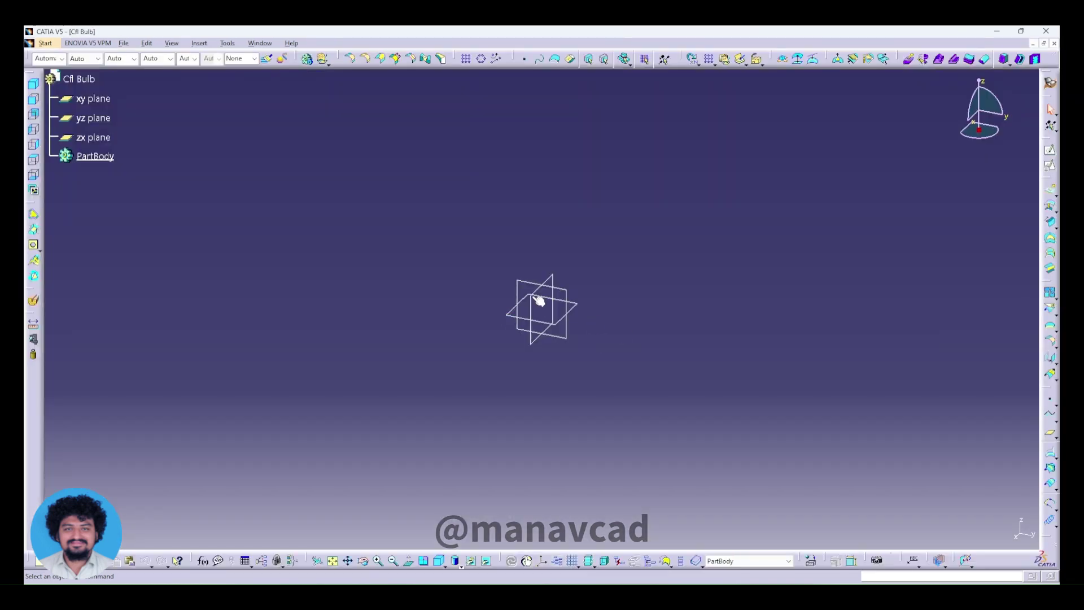
Step: Insert four geometrical sets named WF, Skt, Surface and Operation
left_click(322, 59)
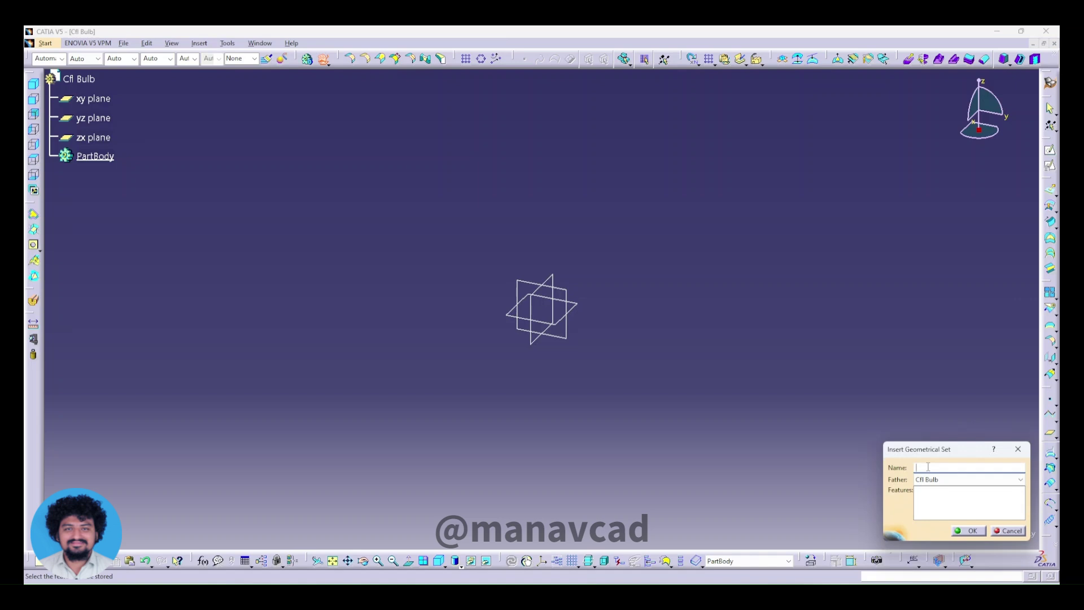
type("WF")
key("Return")
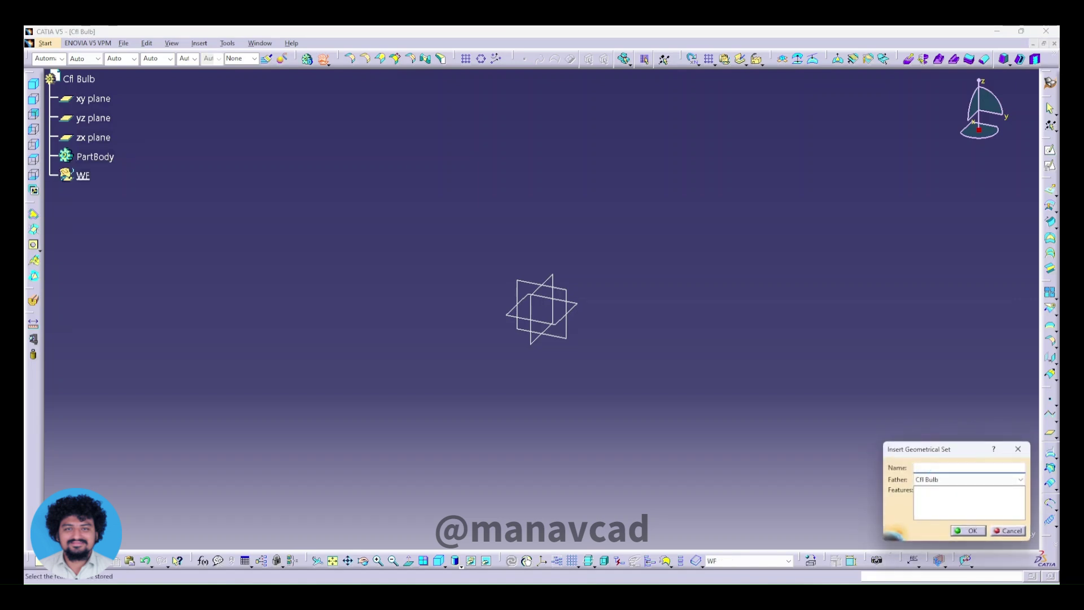
type("Skt")
key("Return")
type("Surface")
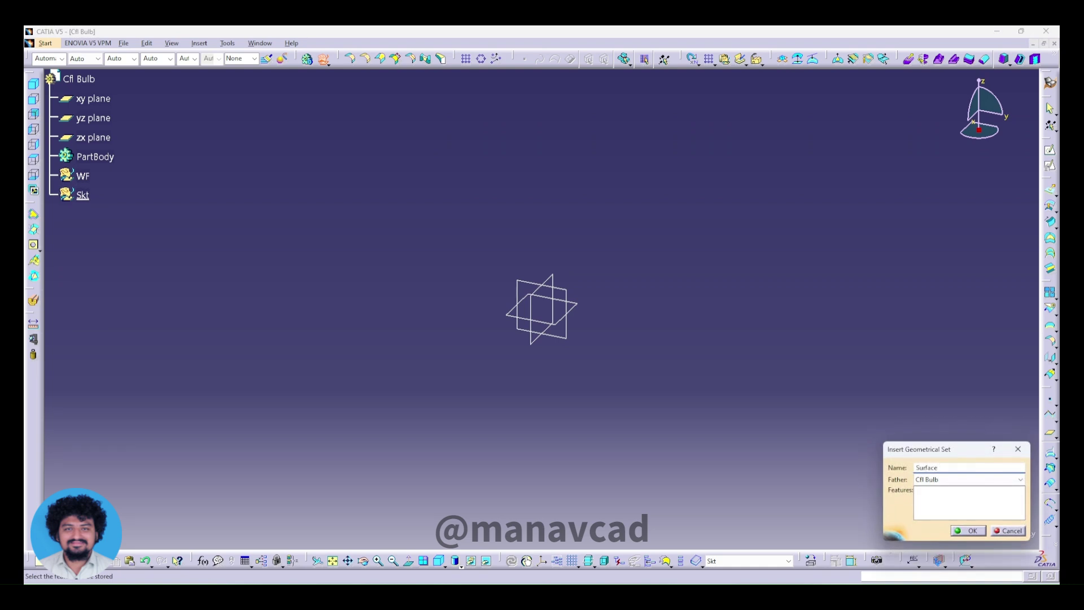
key("Return")
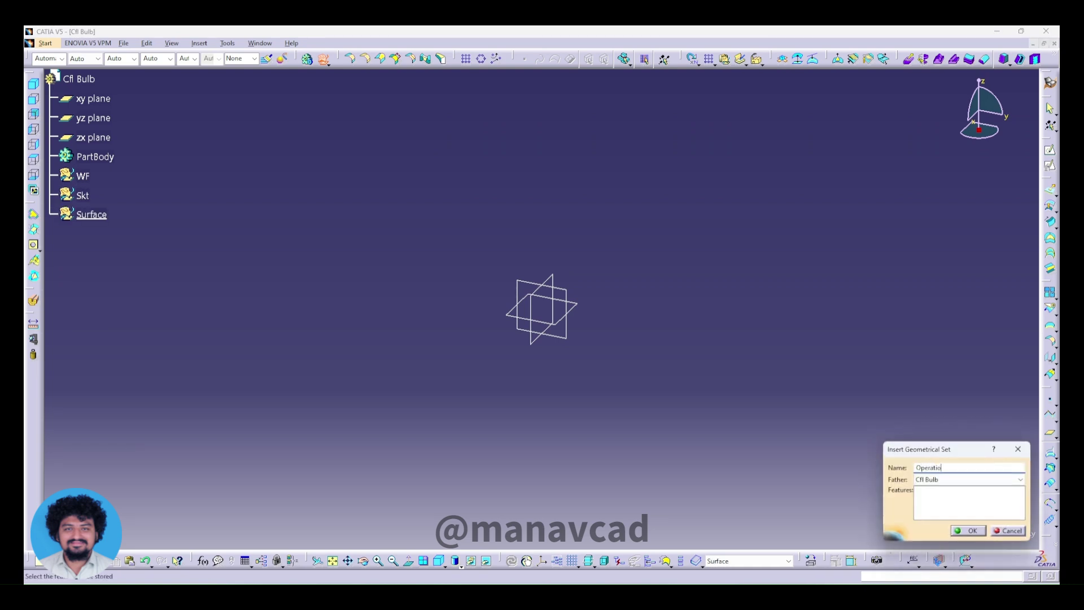
type("n")
key("Return")
Step: Make Skt the work object and start Sketch.1 inside it
right_click(81, 192)
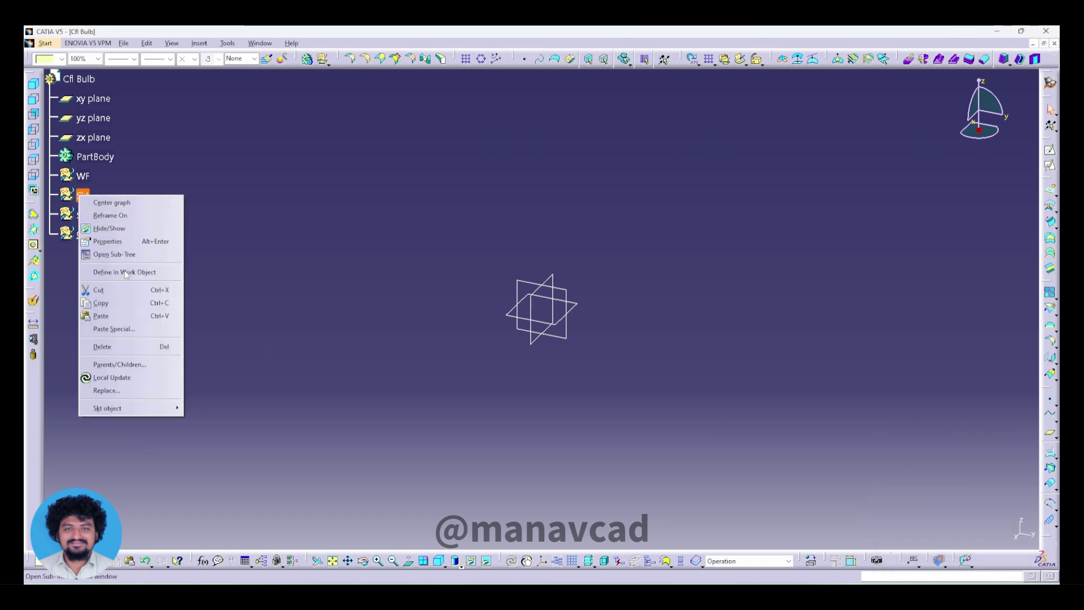
left_click(113, 271)
left_click(1051, 165)
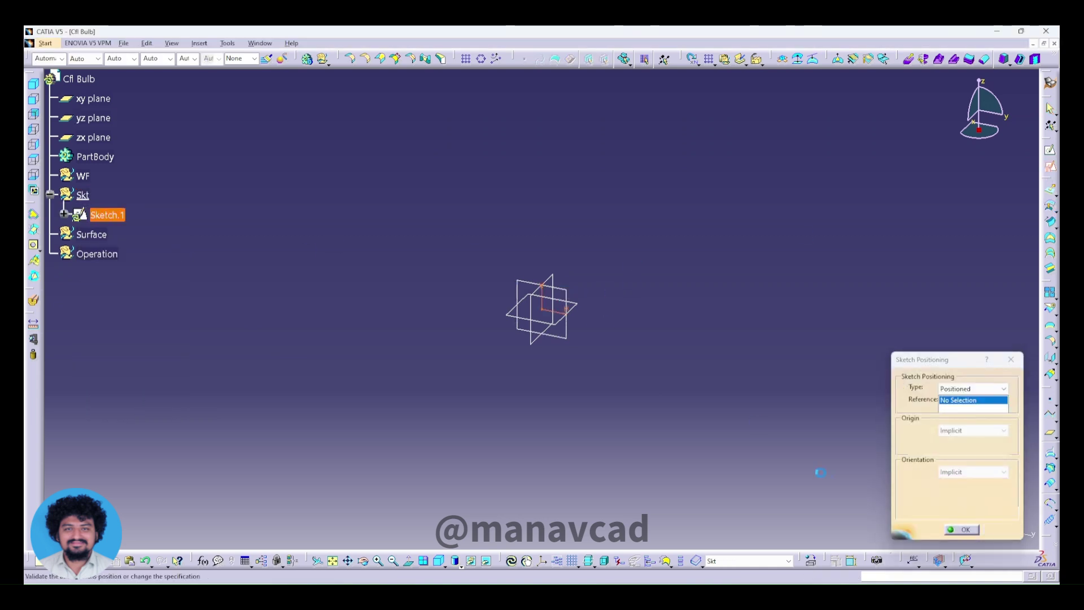
left_click(962, 530)
Step: Draw a vertical axis through the origin, then start a profile with a horizontal and a downward line
left_click(1049, 246)
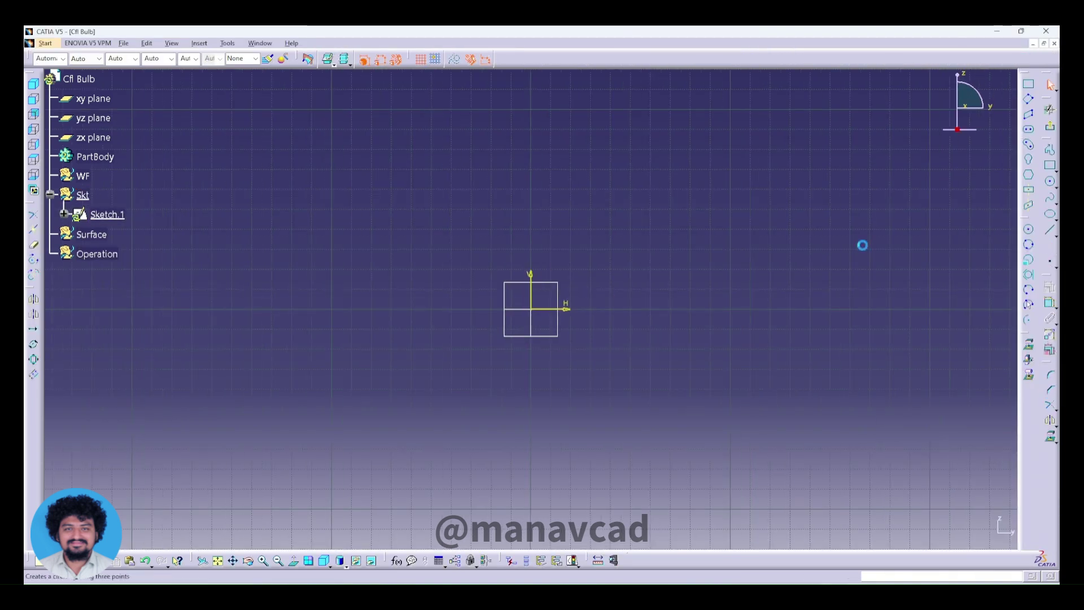
left_click(531, 169)
left_click(531, 503)
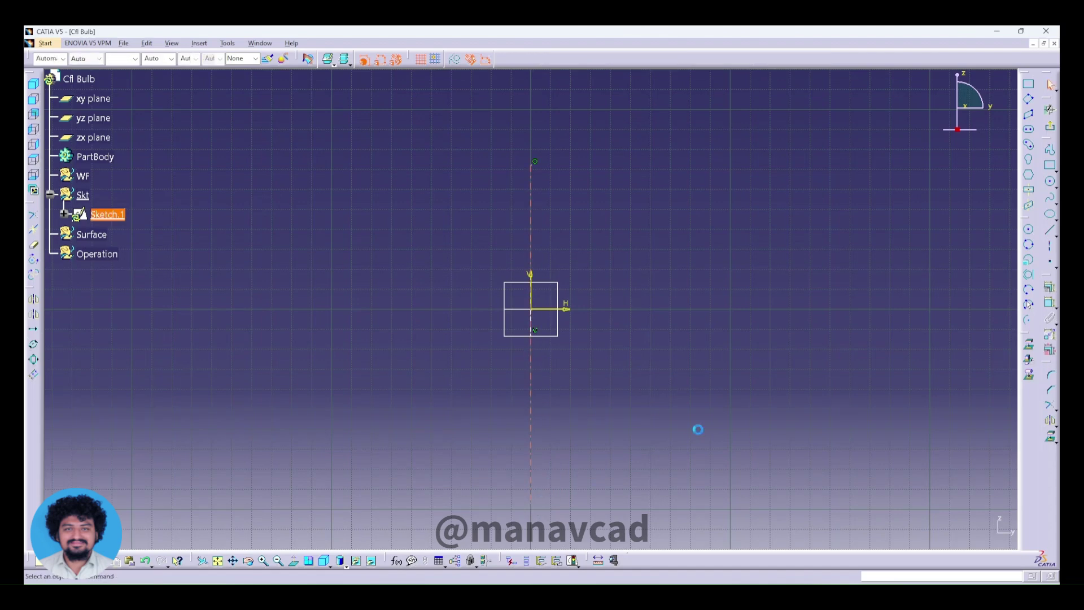
left_click(1050, 150)
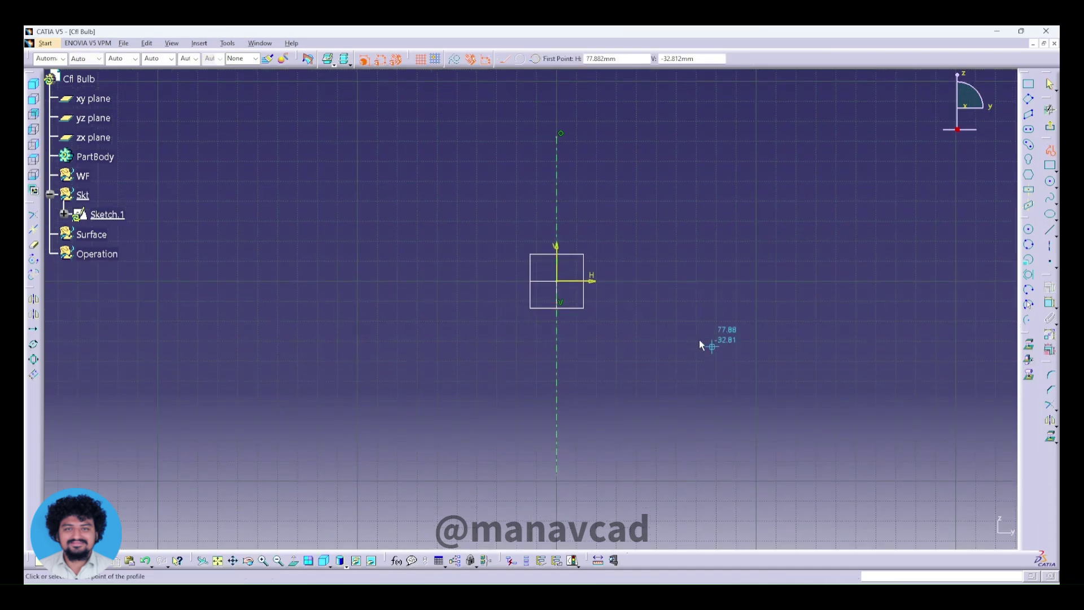
left_click(556, 281)
left_click(650, 280)
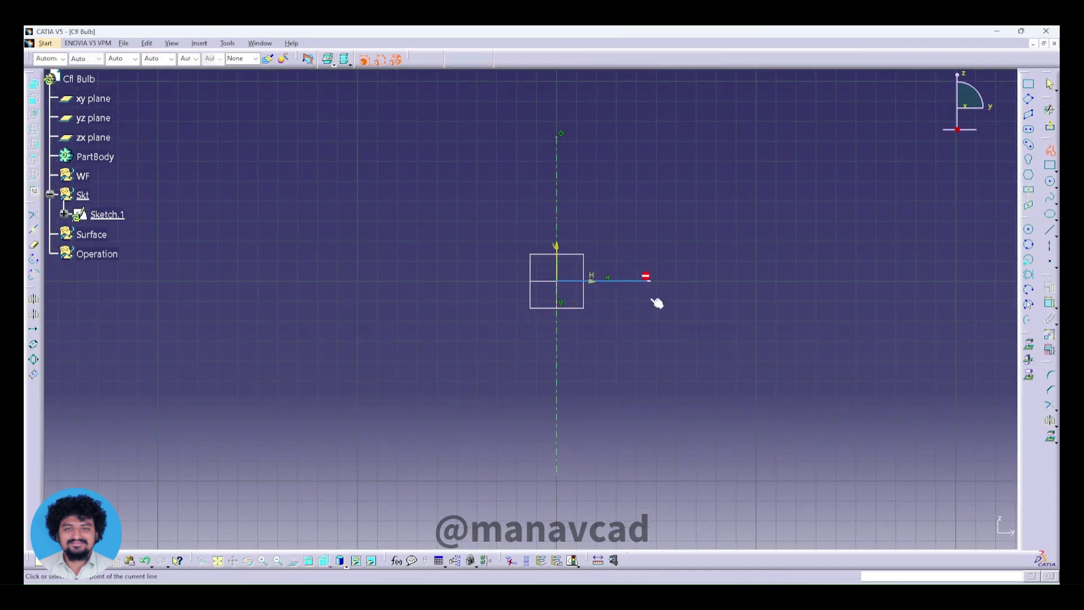
left_click(650, 318)
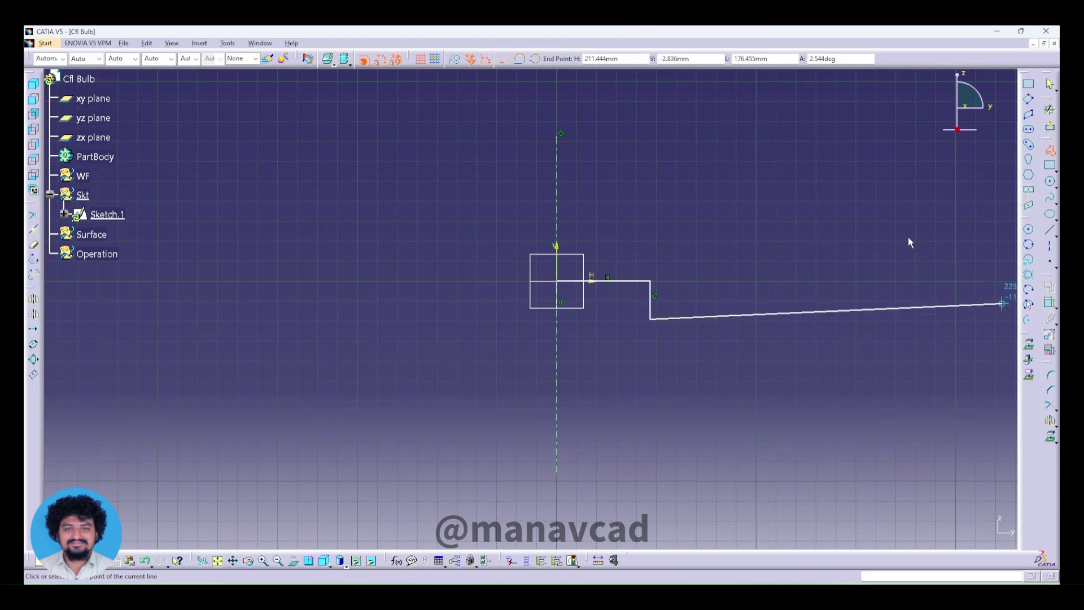
Step: Continue the profile with a curved arc ending in a short line, made tangent
left_click(520, 58)
left_click(520, 59)
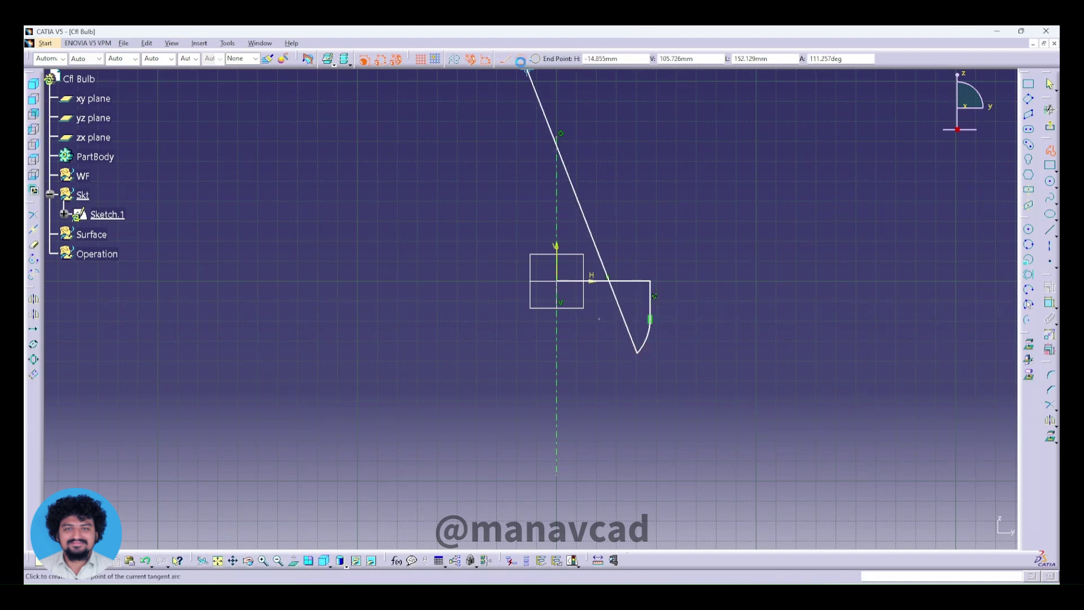
left_click(625, 387)
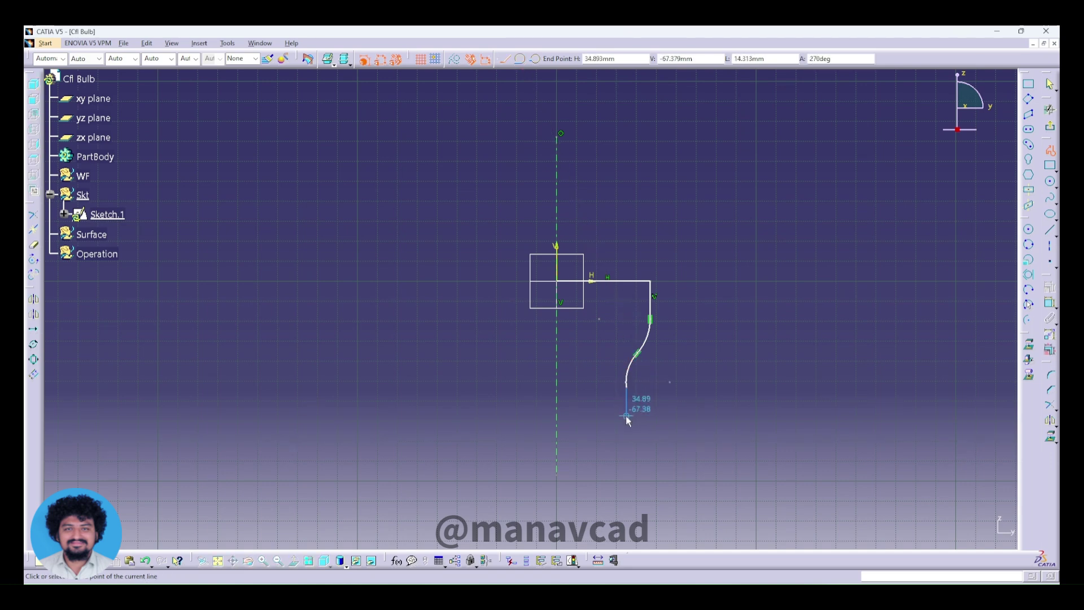
double_click(626, 402)
right_click(627, 403)
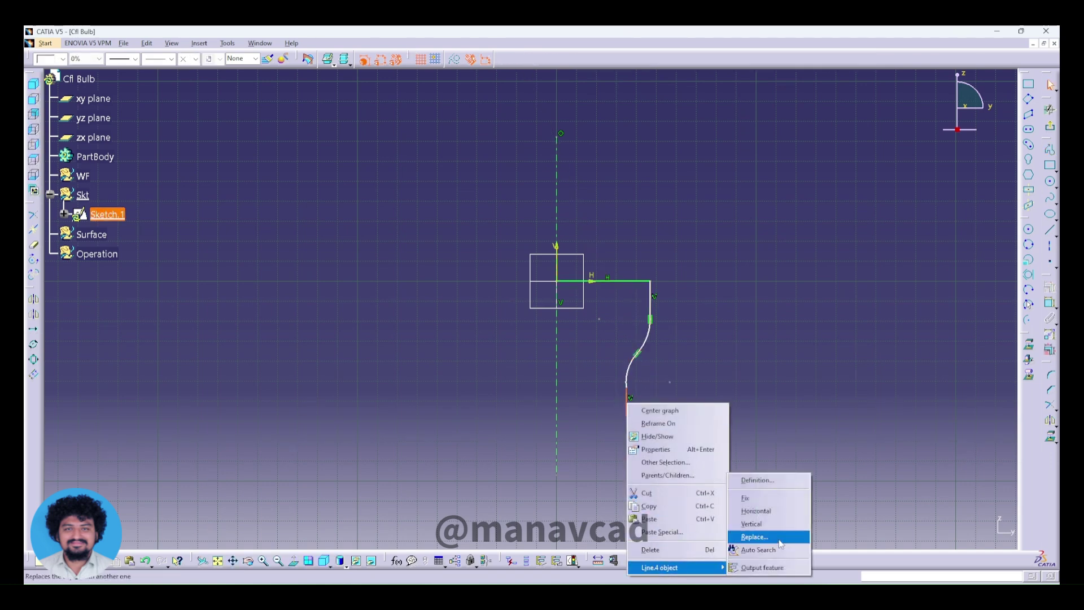
key("Escape")
key("Escape")
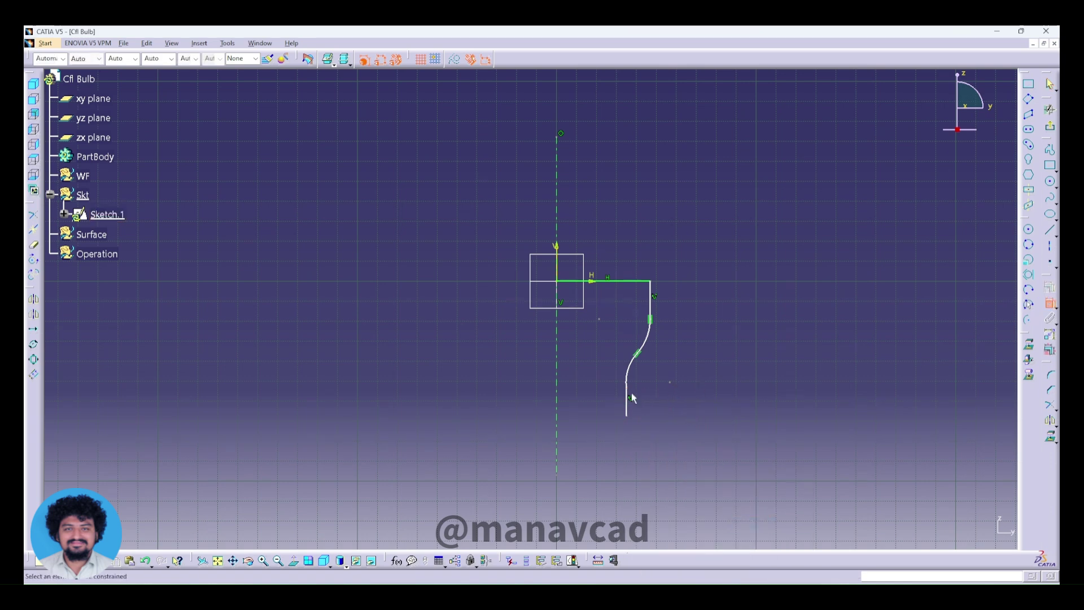
left_click_drag(631, 397, 646, 391)
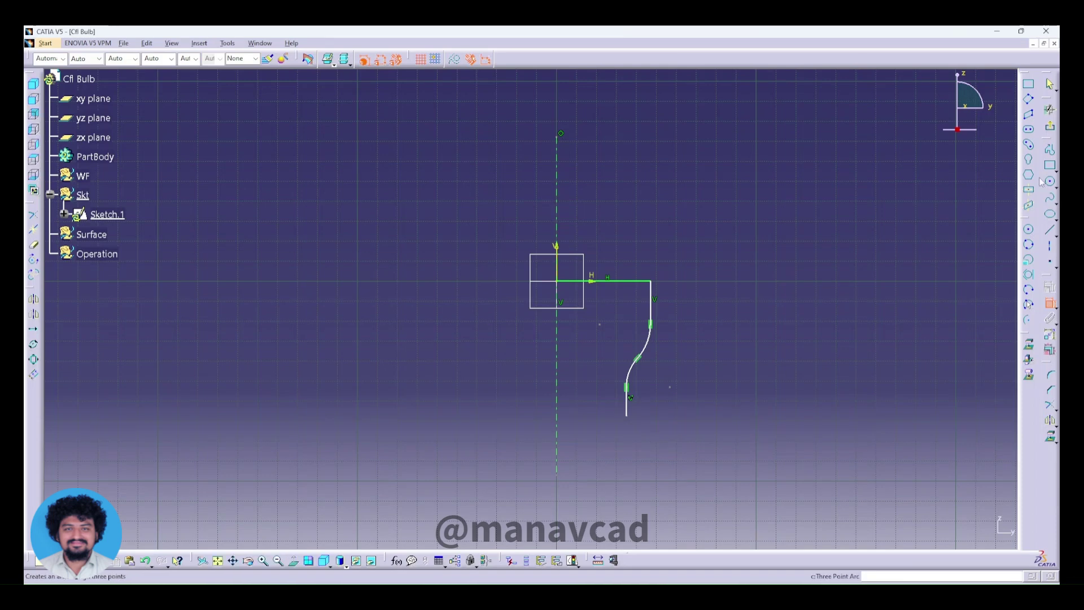
Step: Draw the stepped bottom lines descending back to the axis to close the profile
left_click(1050, 150)
left_click(626, 416)
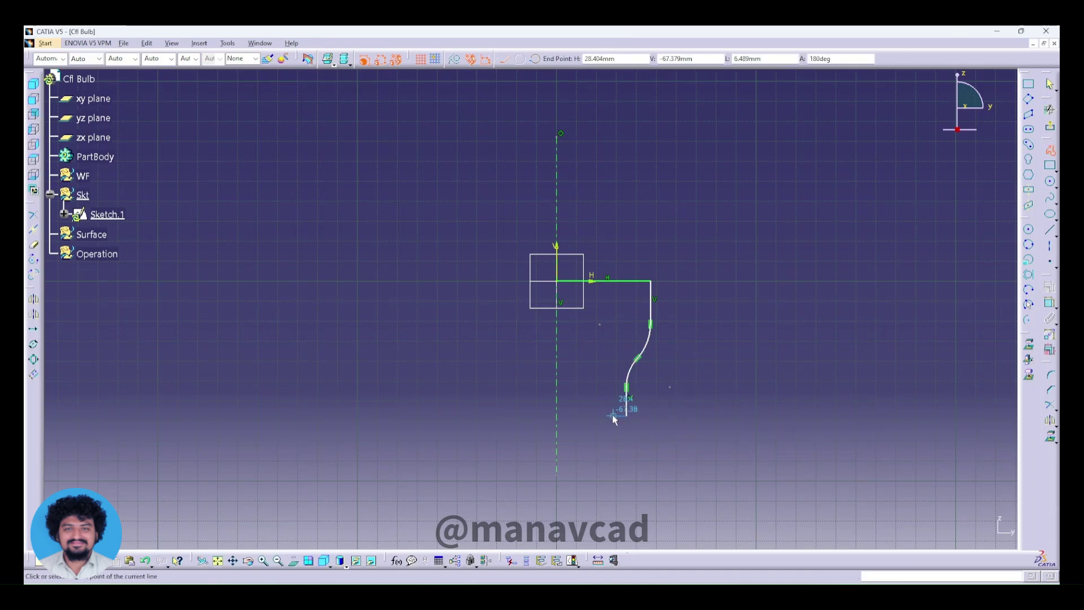
left_click(608, 416)
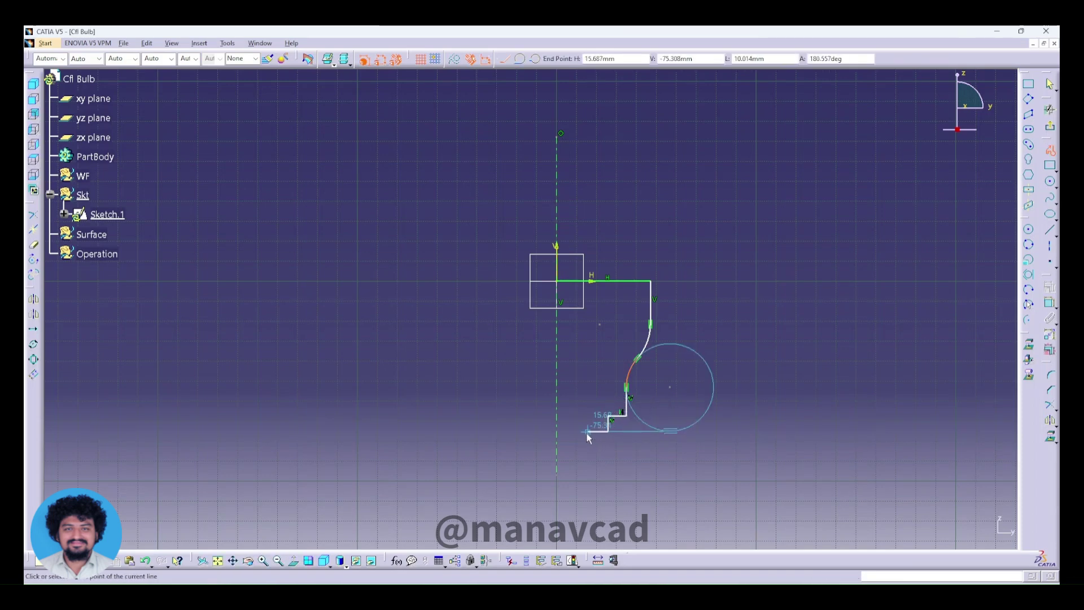
left_click(588, 432)
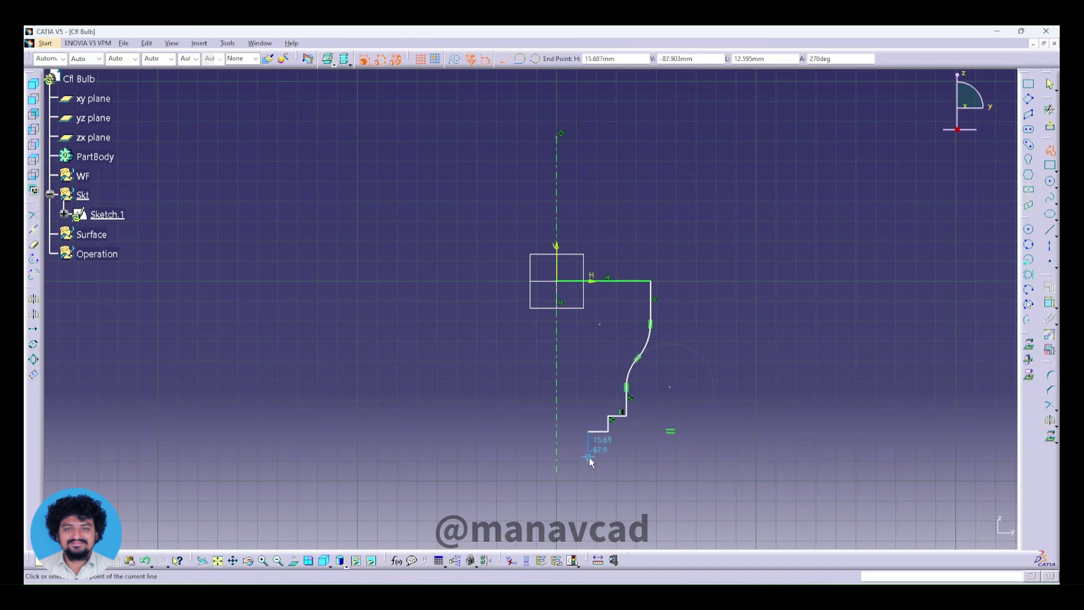
left_click(589, 470)
left_click(560, 469)
right_click(667, 433)
left_click(694, 405)
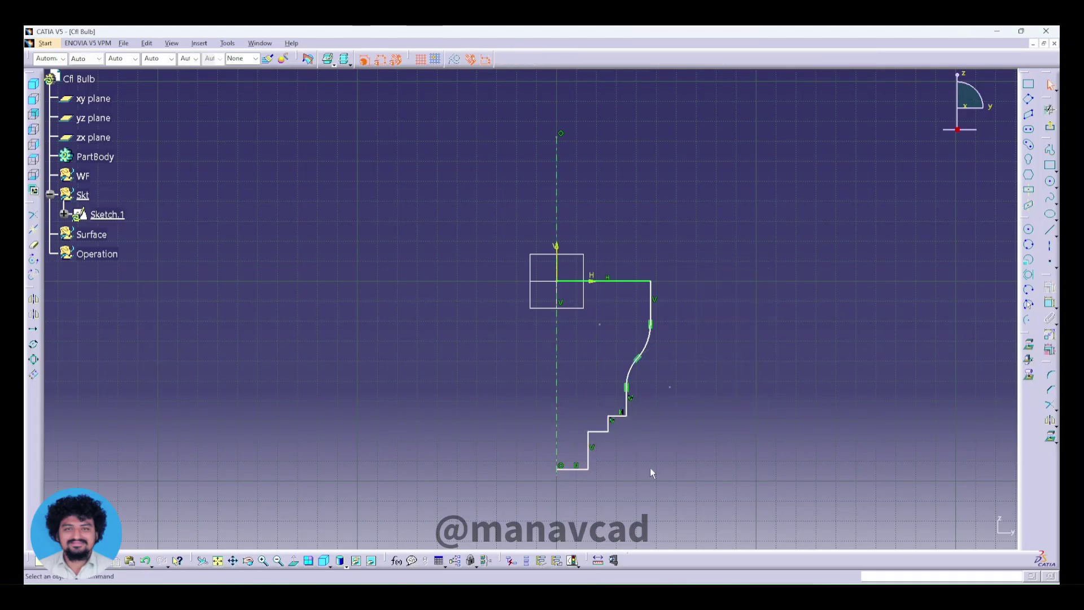
Step: Add diameter dimensions for the top width and bottom segment, setting the bottom to 35
left_click(1051, 303)
left_click(556, 226)
right_click(645, 285)
left_click(658, 278)
left_click(599, 223)
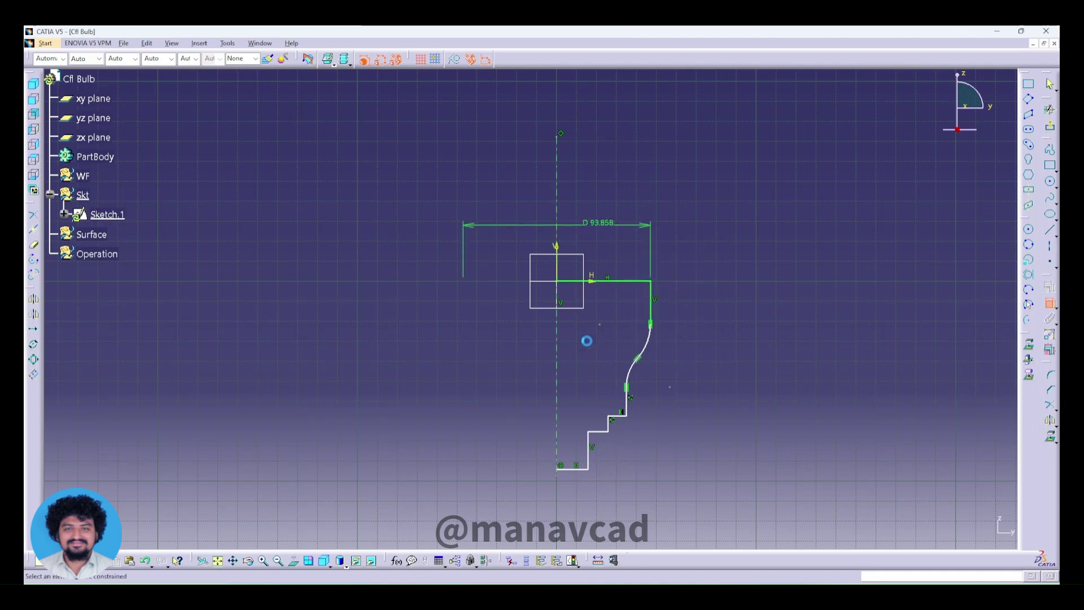
left_click(557, 372)
left_click(588, 452)
right_click(563, 397)
left_click(587, 453)
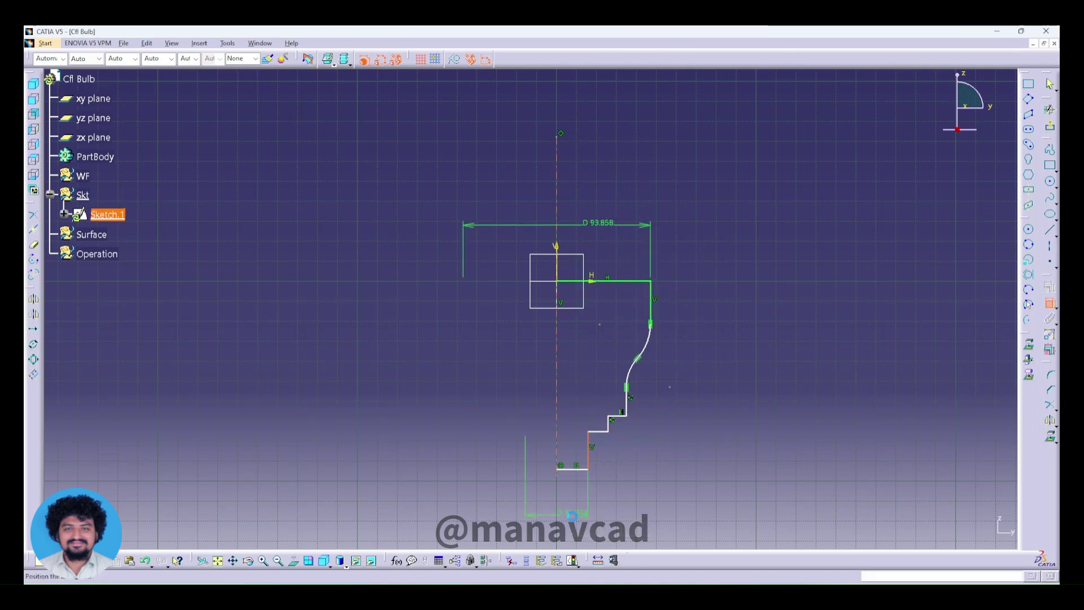
double_click(578, 519)
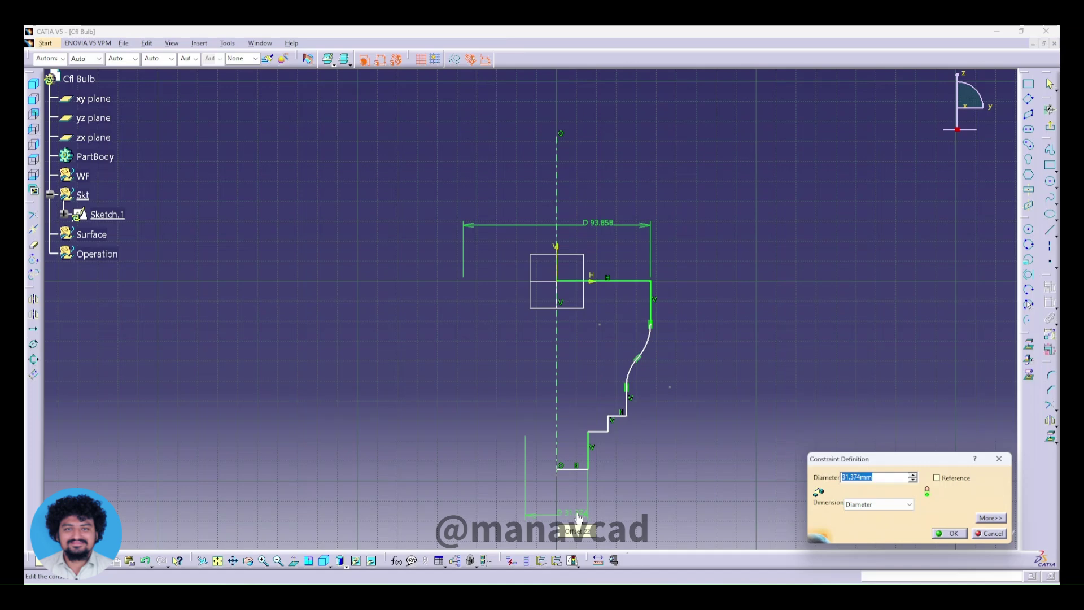
type("35")
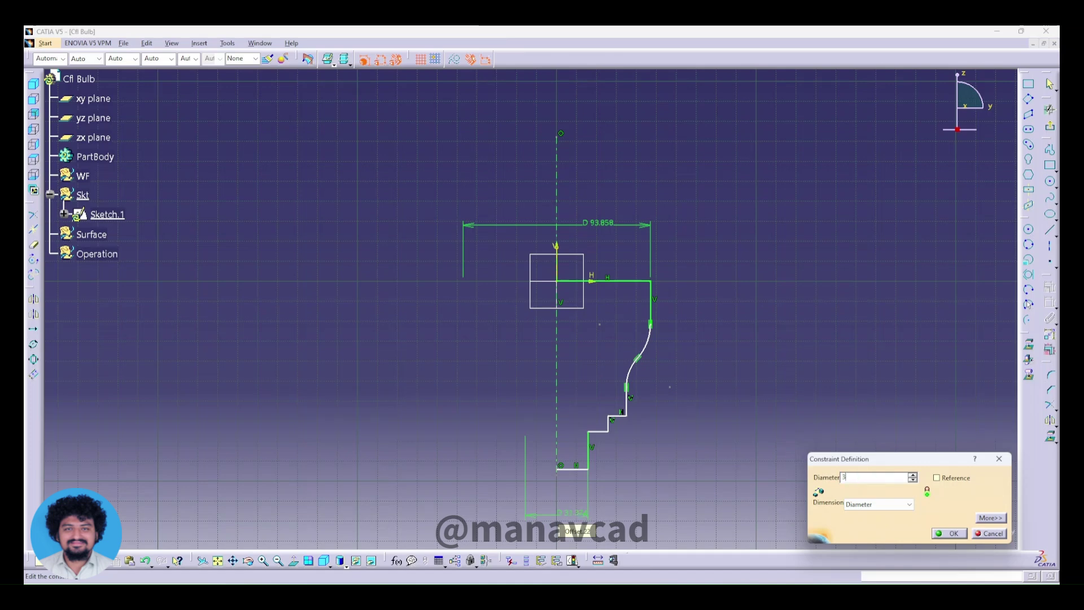
key("Return")
Step: Set the top diameter to 70, correcting a mistyped 710
double_click(614, 226)
type("710mm")
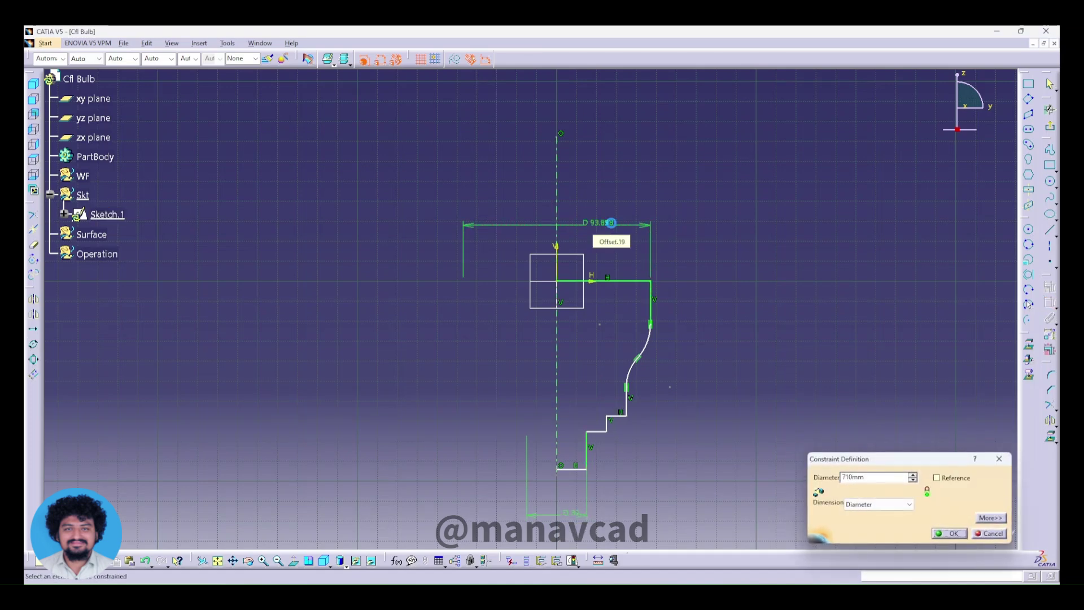
key("Return")
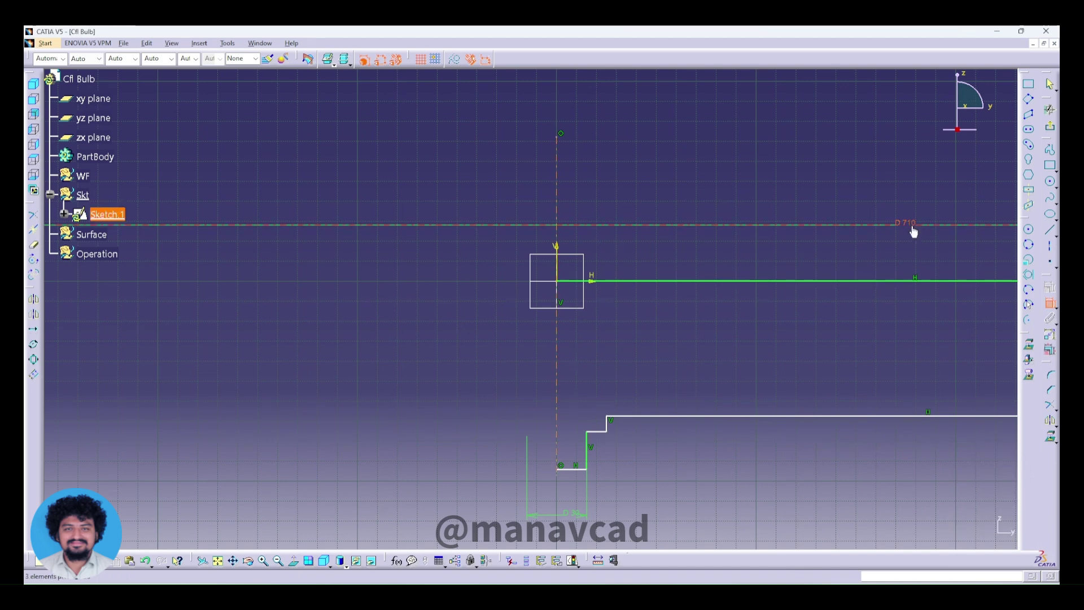
double_click(905, 223)
type("70")
key("Return")
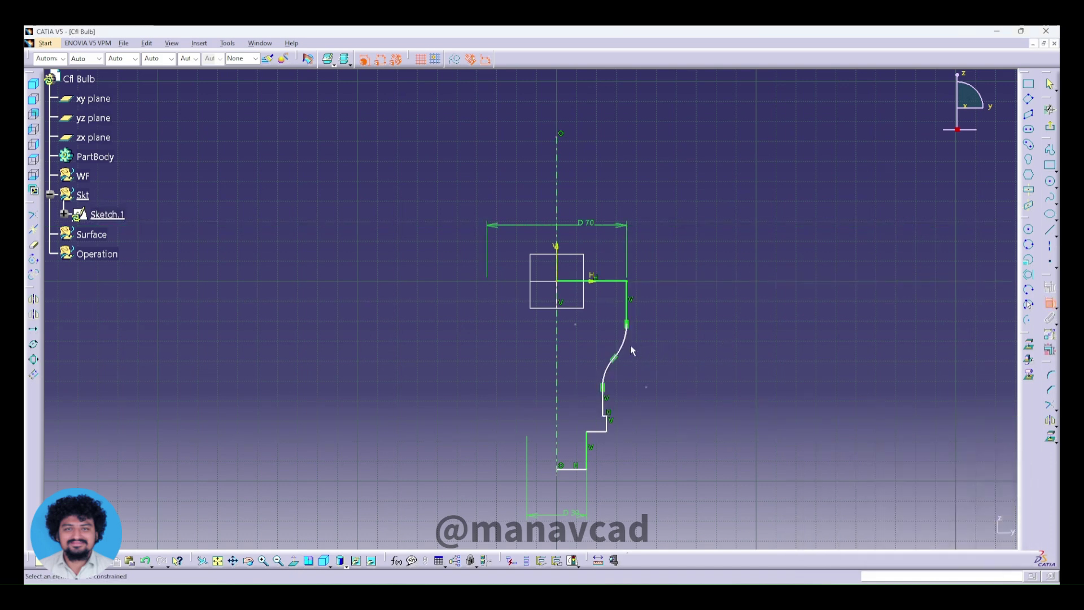
Step: Dimension the two arcs with radii R20 (upper) and R15 (lower)
left_click(614, 361)
left_click(576, 352)
left_click(622, 338)
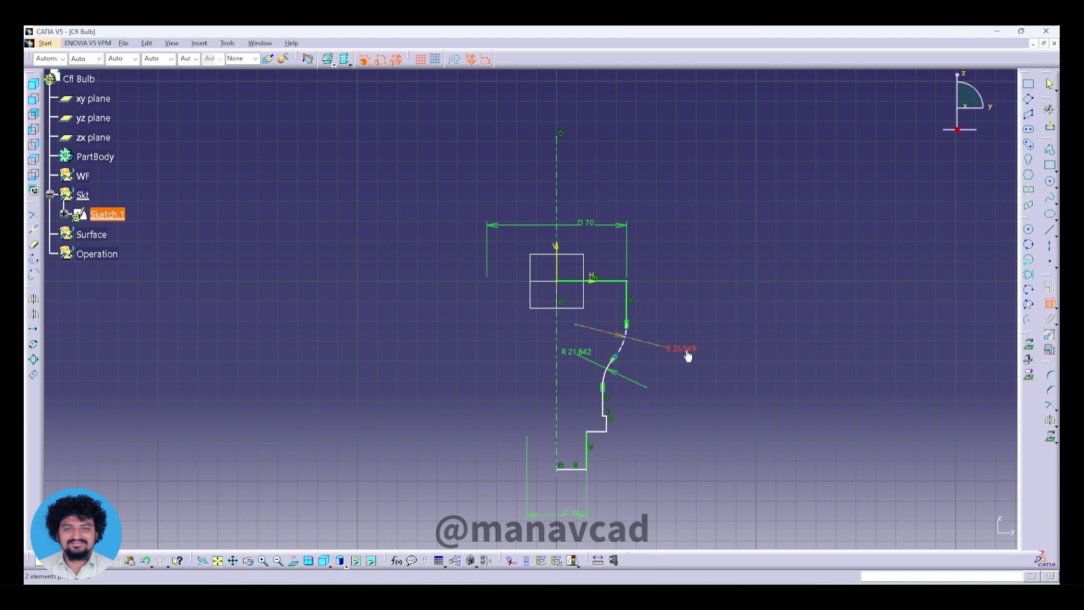
left_click(686, 349)
double_click(684, 346)
type("20mm")
key("Return")
double_click(584, 346)
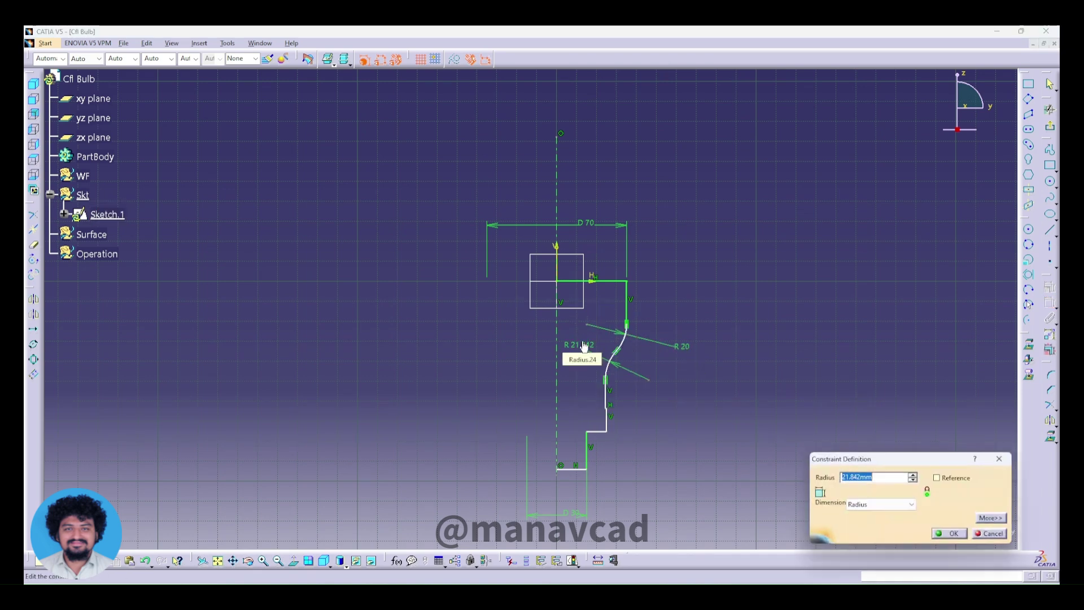
type("15")
key("Return")
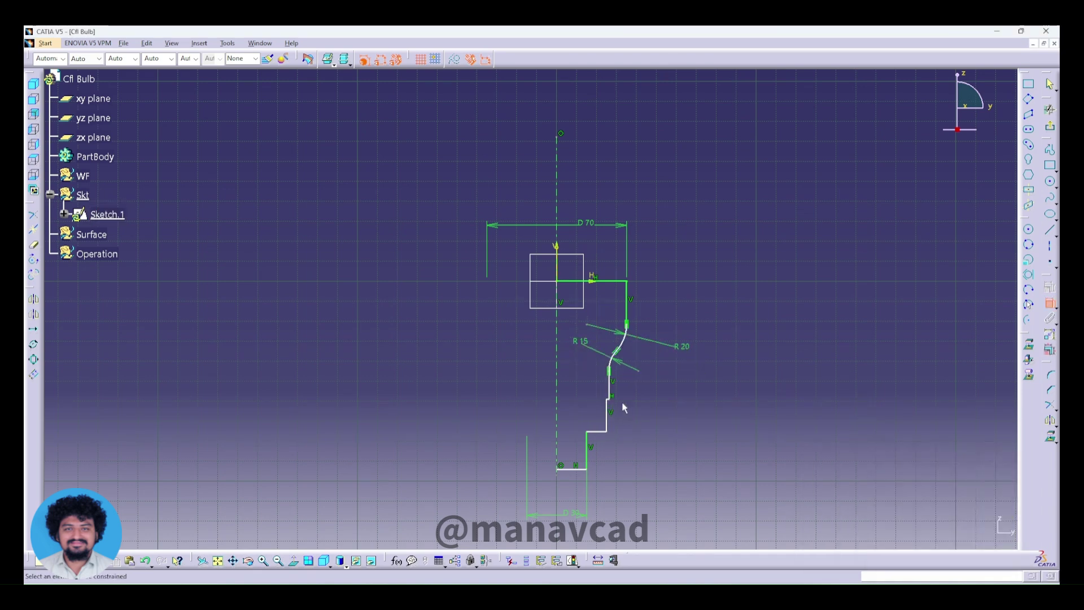
Step: Add a height dimension of 42 from the top line to the step line
middle_click_drag(615, 409, 657, 452, "ctrl")
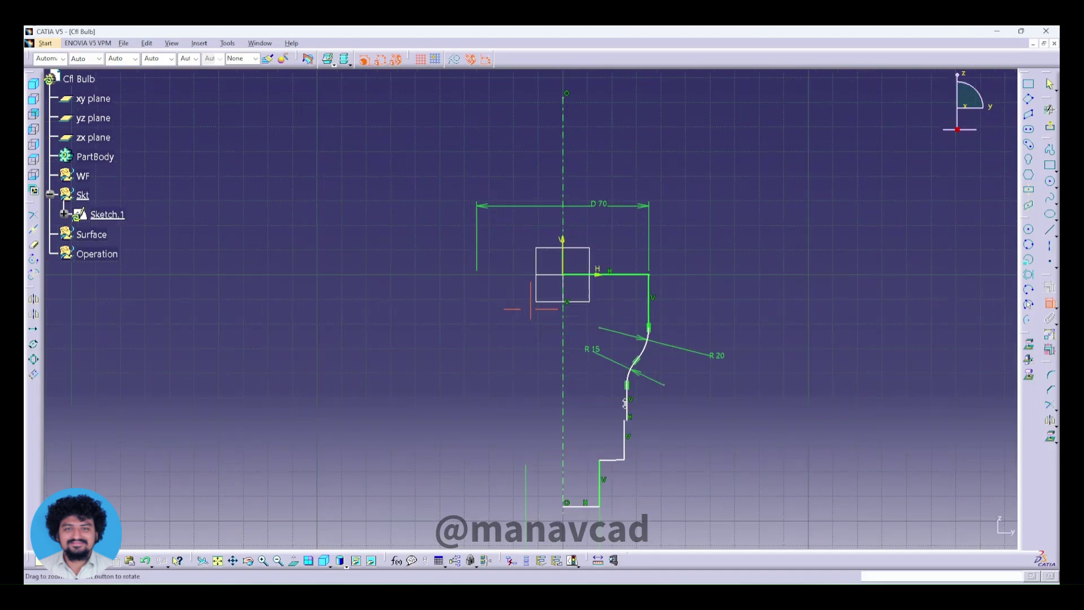
left_click(648, 266)
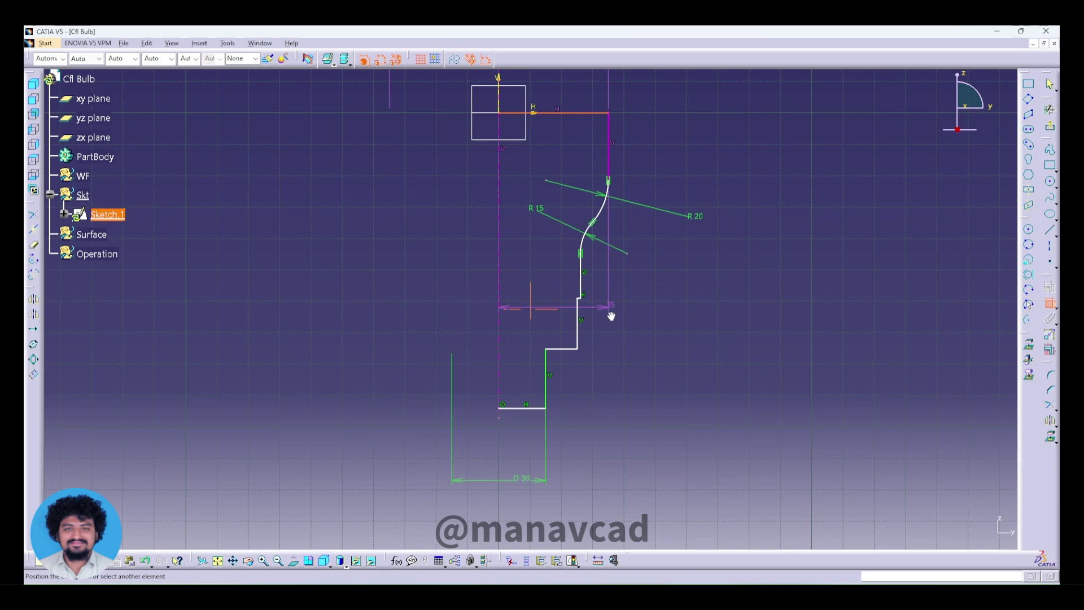
mouse_move(610, 315)
middle_mouse_down("ctrl")
mouse_move(680, 277)
mouse_move(635, 226)
middle_mouse_up("ctrl")
key("Escape")
left_click(564, 215)
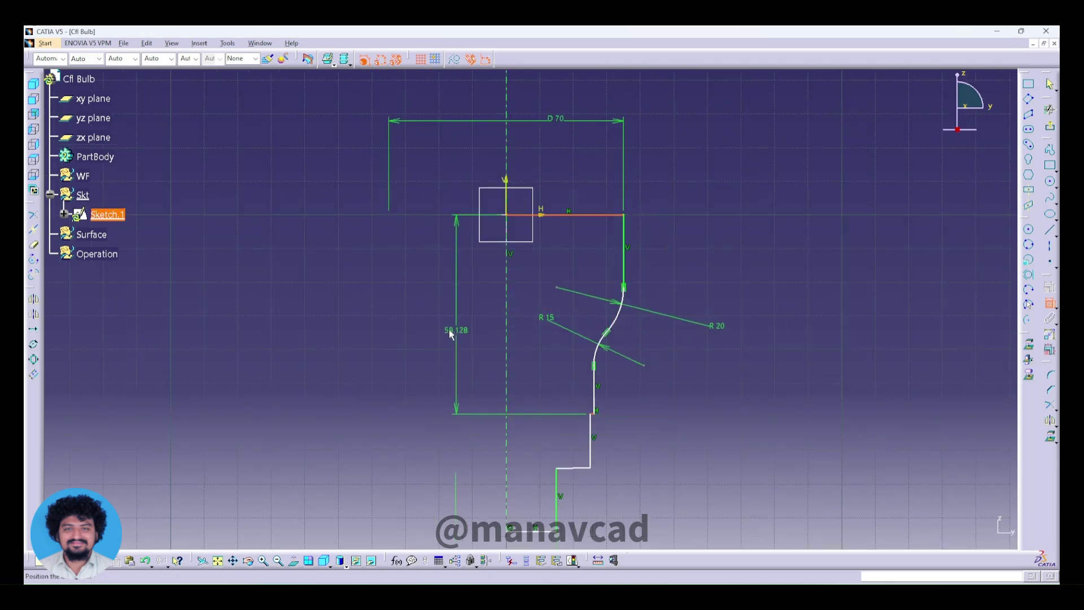
left_click(520, 413)
double_click(457, 330)
type("42mm")
key("Return")
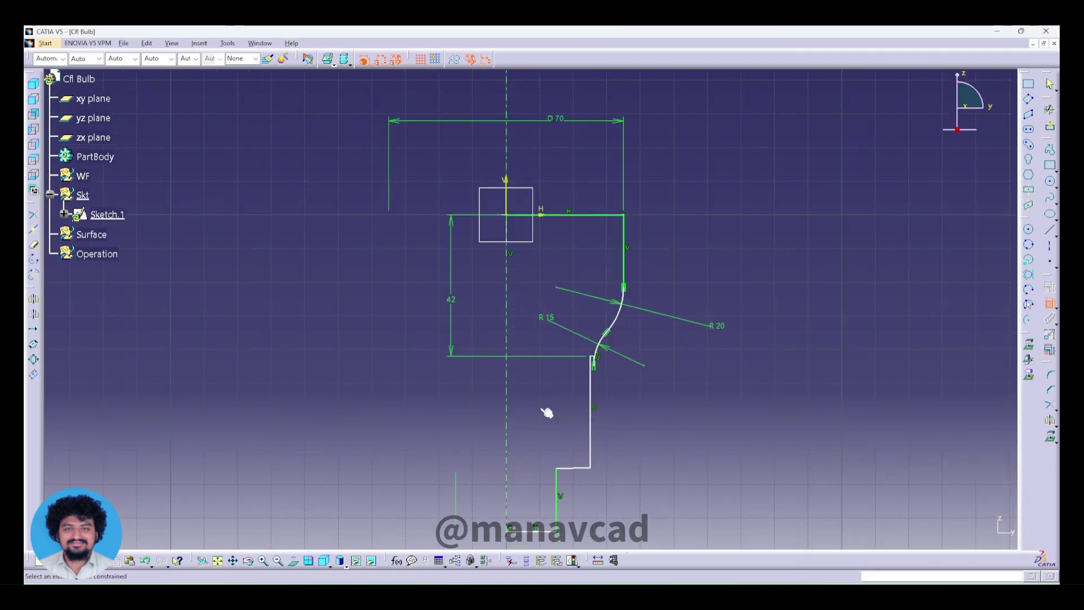
Step: Set the step height to 15, make the short step line horizontal, and adjust the arc end
middle_click_drag(610, 404, 614, 398, "ctrl")
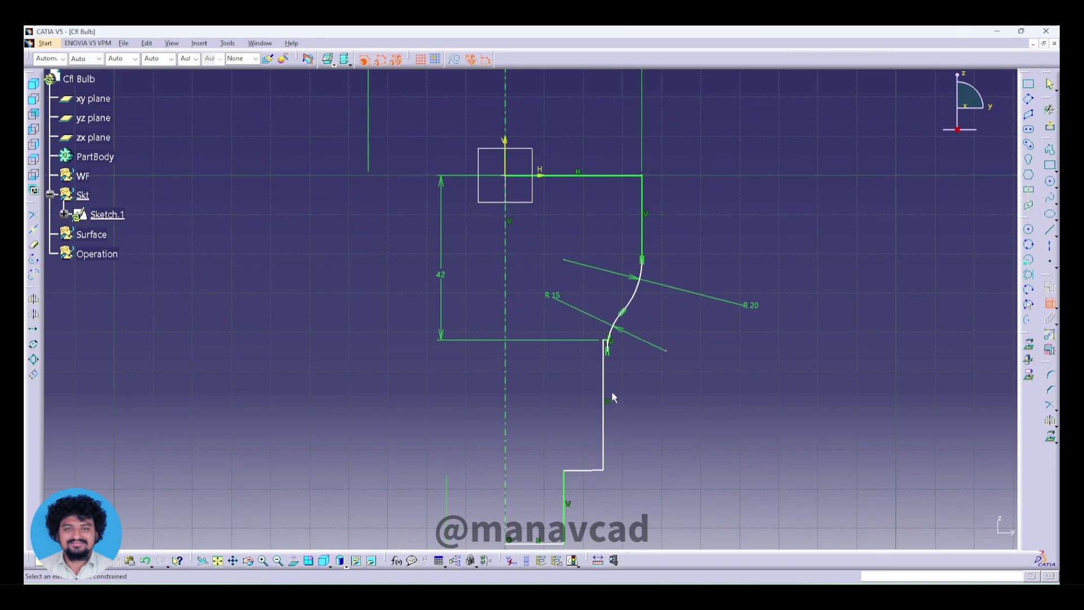
left_click(593, 470)
left_click(553, 543)
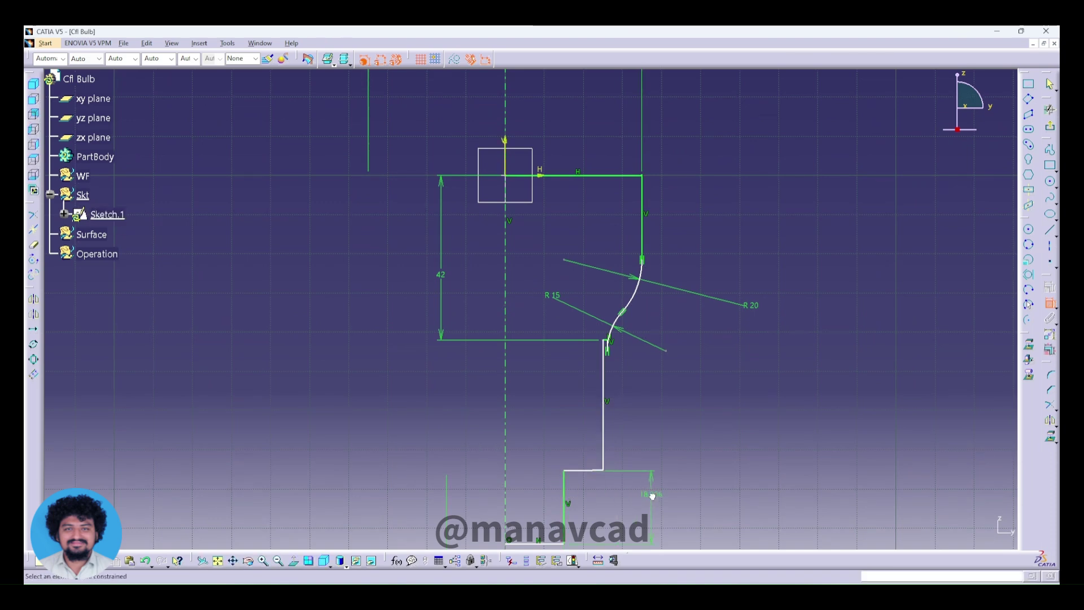
double_click(652, 496)
type("15")
key("Return")
middle_click_drag(649, 497, 658, 461)
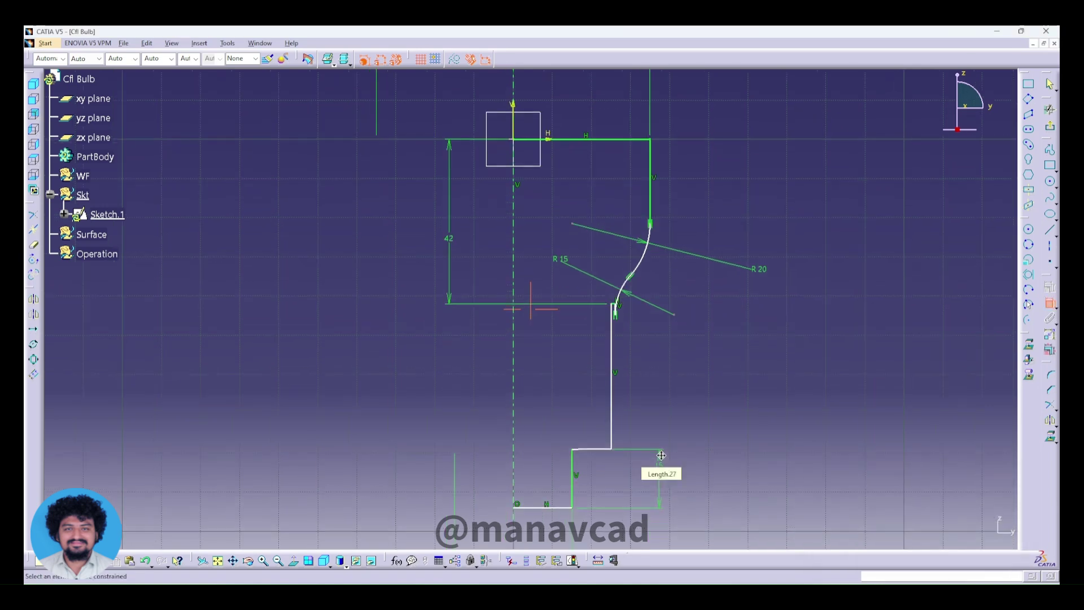
right_click(594, 449)
left_click(706, 468)
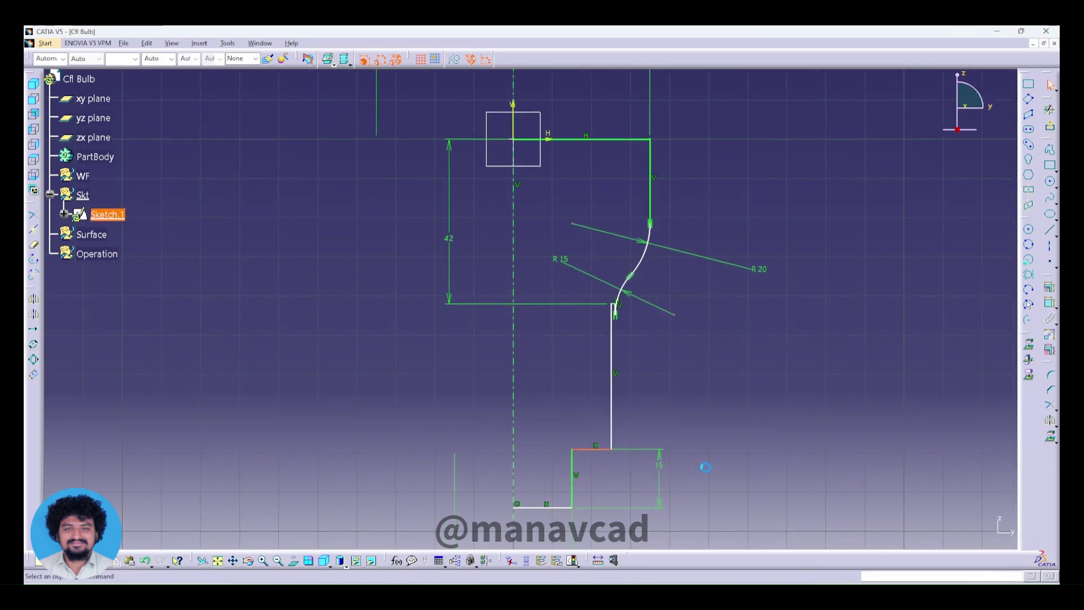
left_click_drag(616, 305, 717, 285)
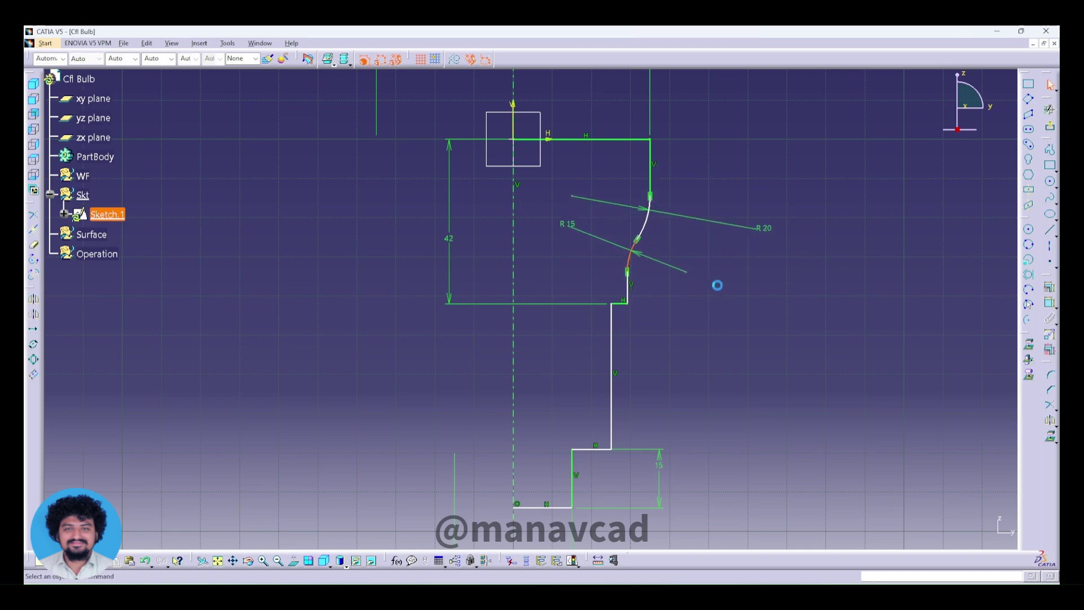
Step: Add the overall profile height dimension of 65
left_click(1050, 301)
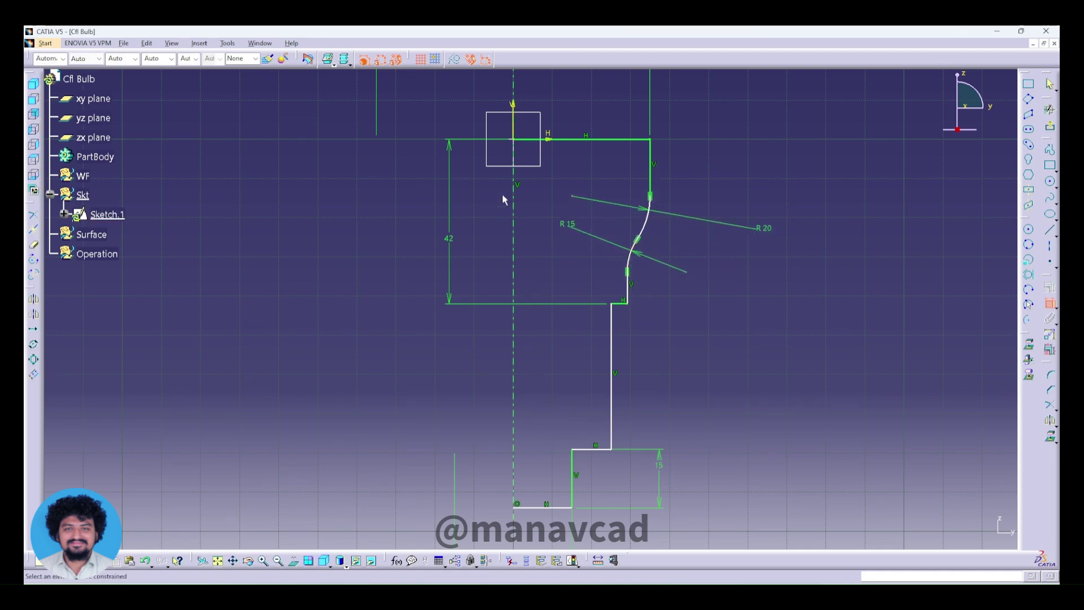
left_click(573, 139)
left_click(545, 508)
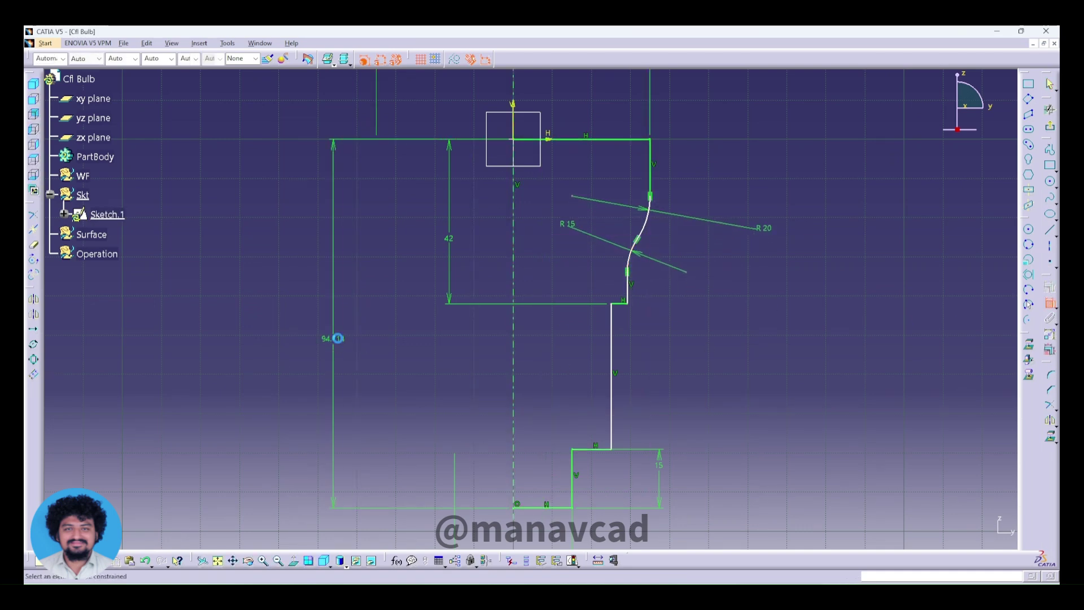
double_click(337, 339)
type("65")
key("Return")
middle_click_drag(658, 368, 616, 455)
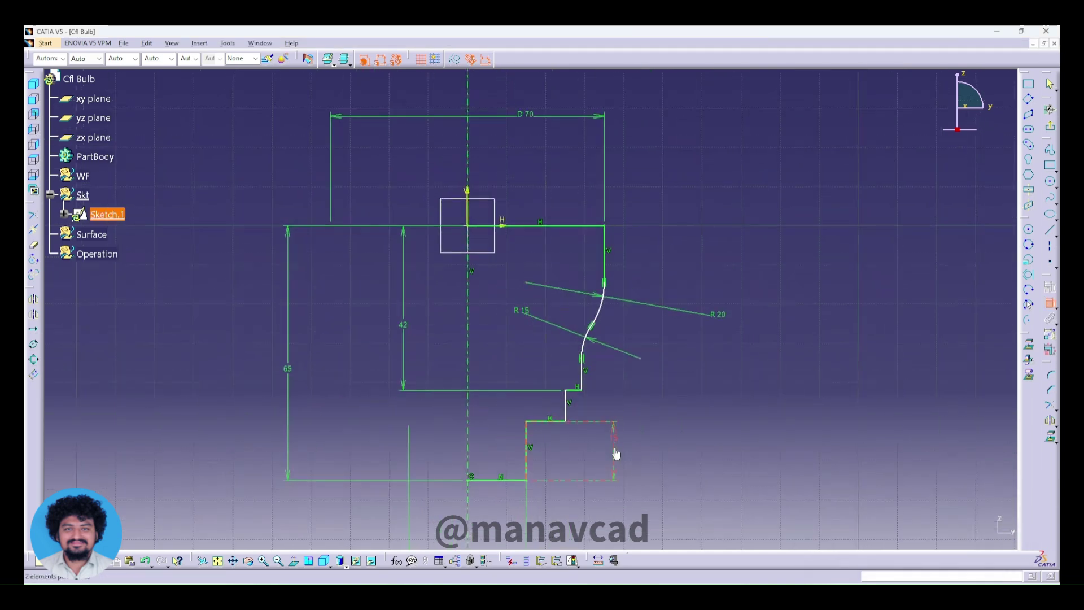
left_click(614, 453)
Step: Dimension the upper step vertical line as diameter 50
left_click(579, 380)
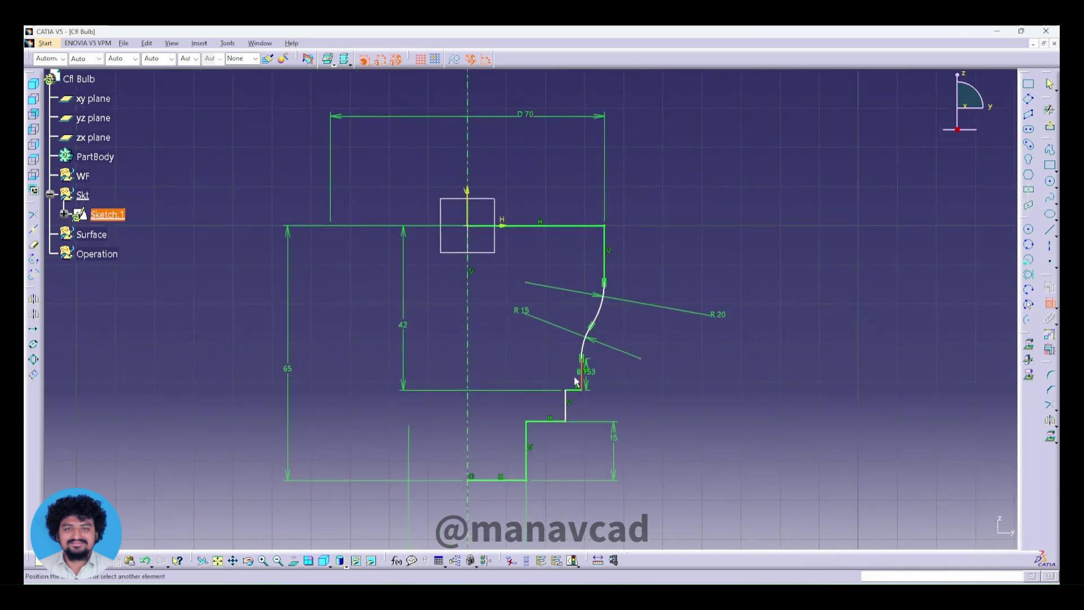
right_click(515, 359)
left_click(536, 389)
left_click(515, 367)
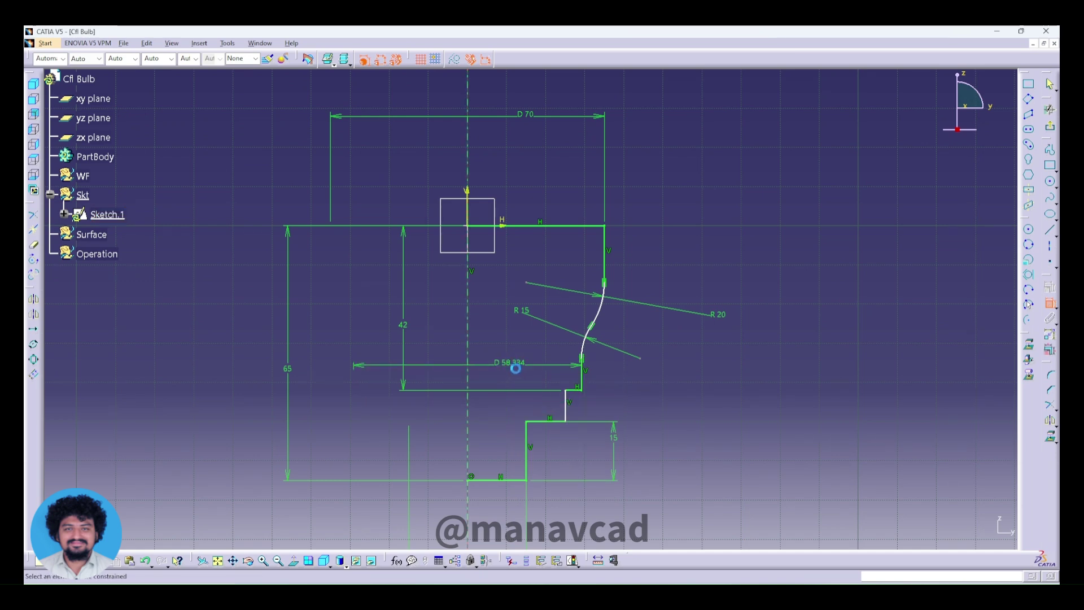
double_click(509, 363)
type("50mm")
key("Return")
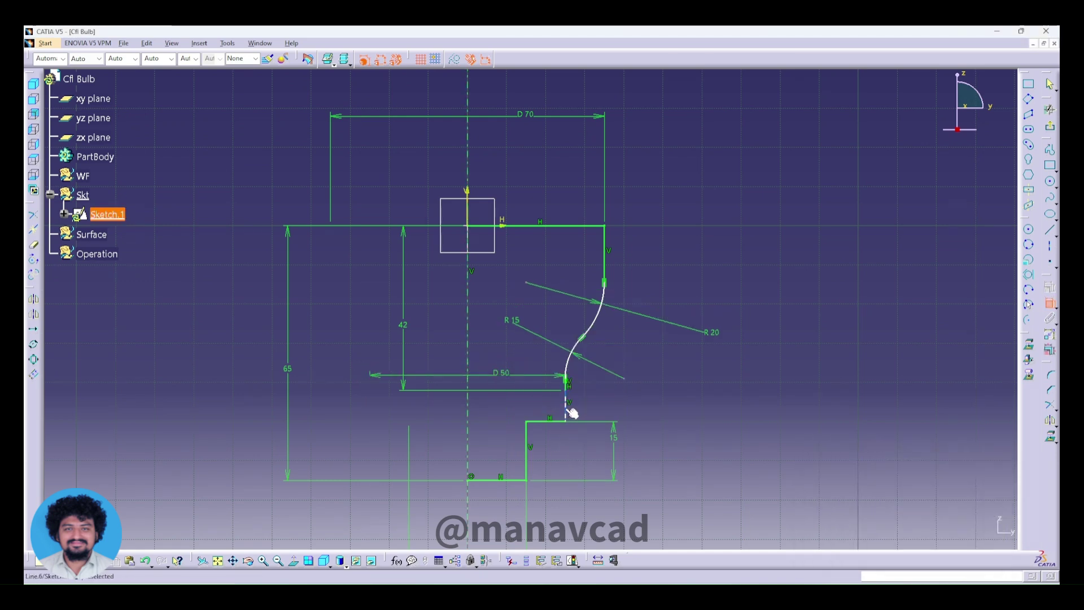
Step: Dimension the lower step vertical line as diameter 40
left_click(571, 412)
right_click(519, 420)
left_click(541, 452)
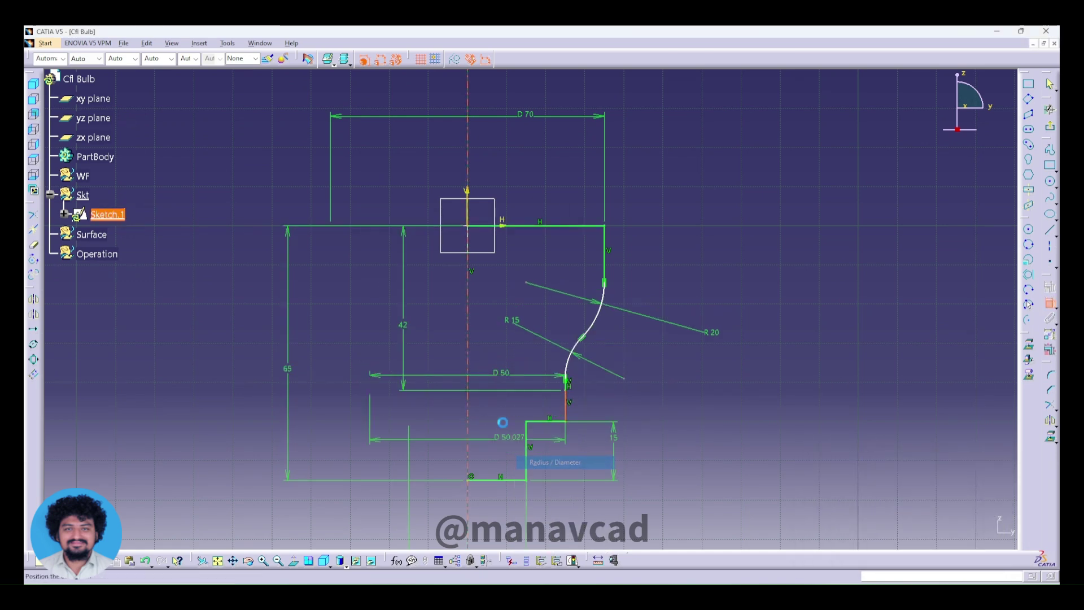
left_click(502, 401)
double_click(502, 400)
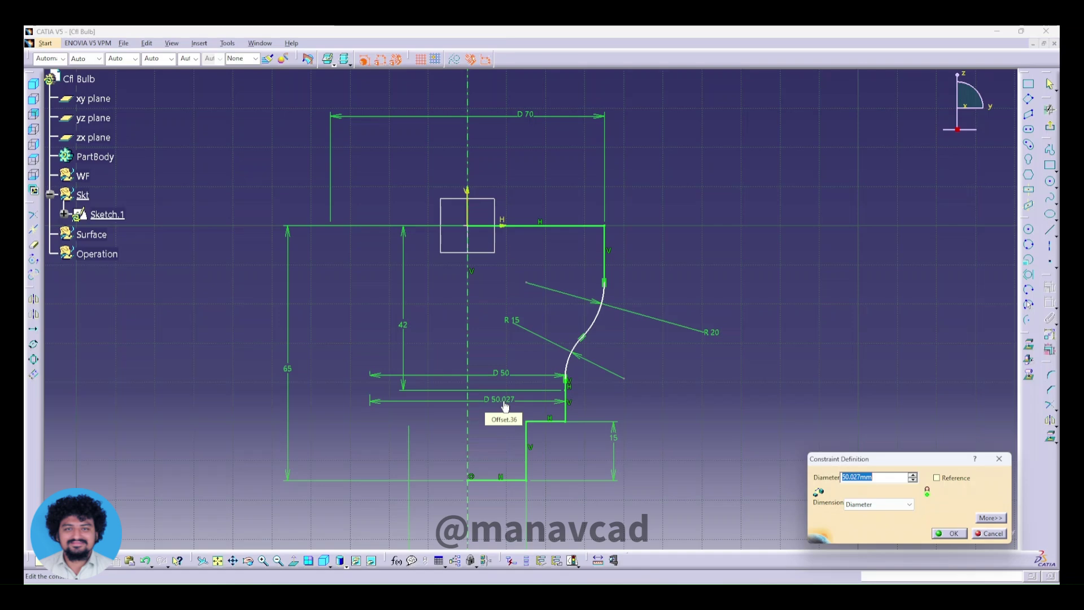
type("40")
key("Return")
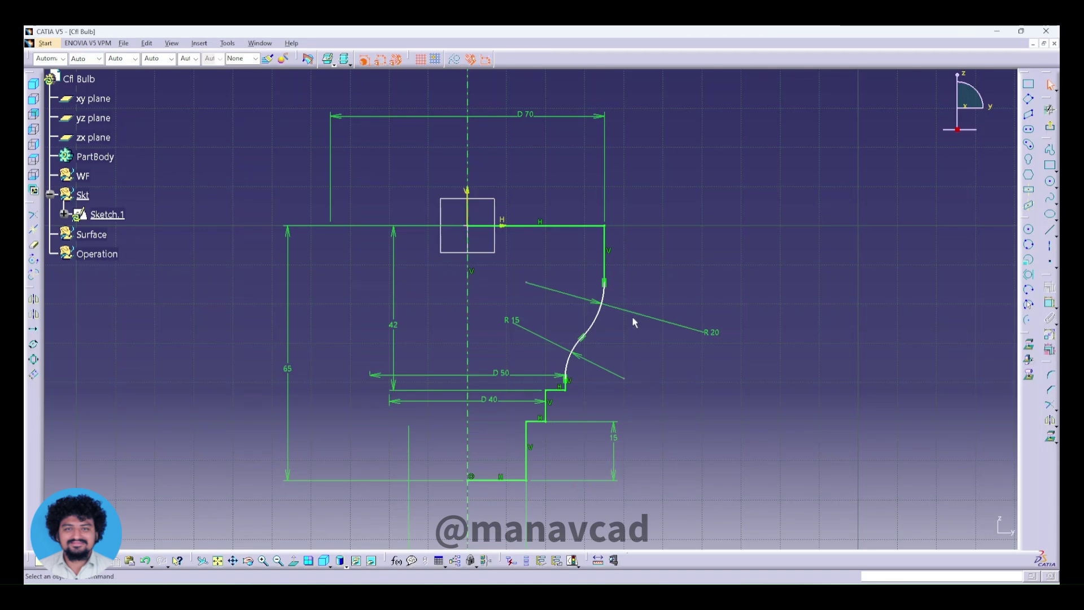
Step: Set the top-right vertical line length to 14 and exit the sketch
left_click(604, 271)
left_click(698, 257)
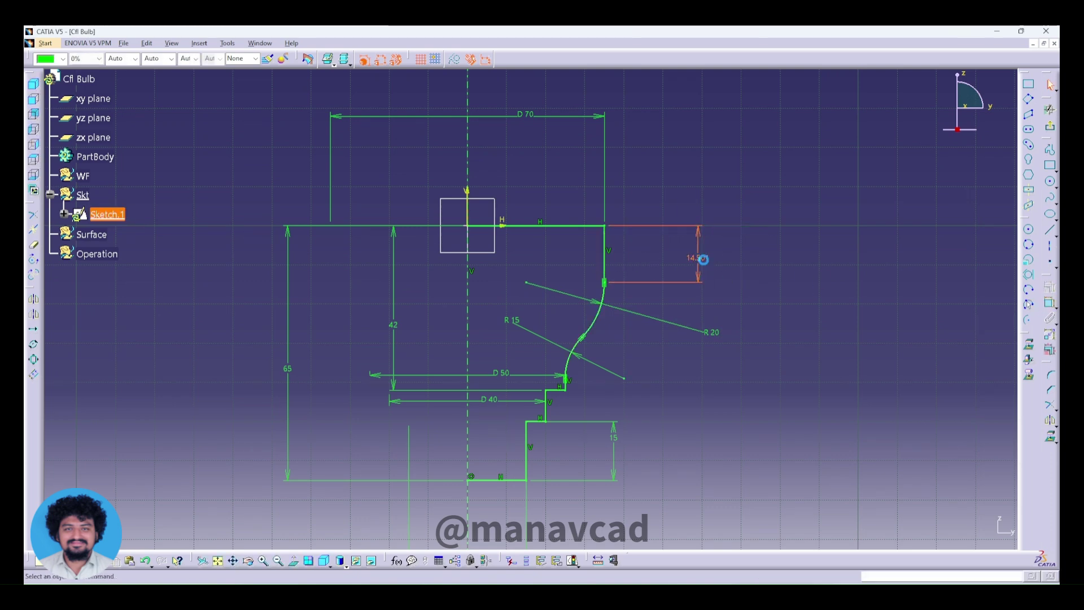
double_click(699, 258)
type("14.501mm")
key("Return")
left_click(706, 394)
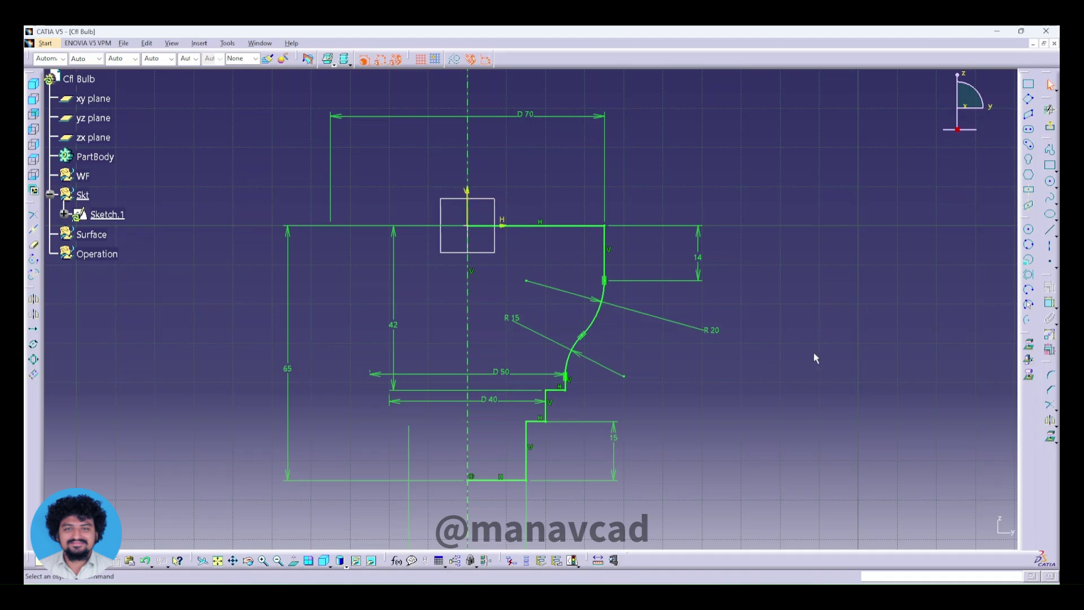
left_click(1051, 84)
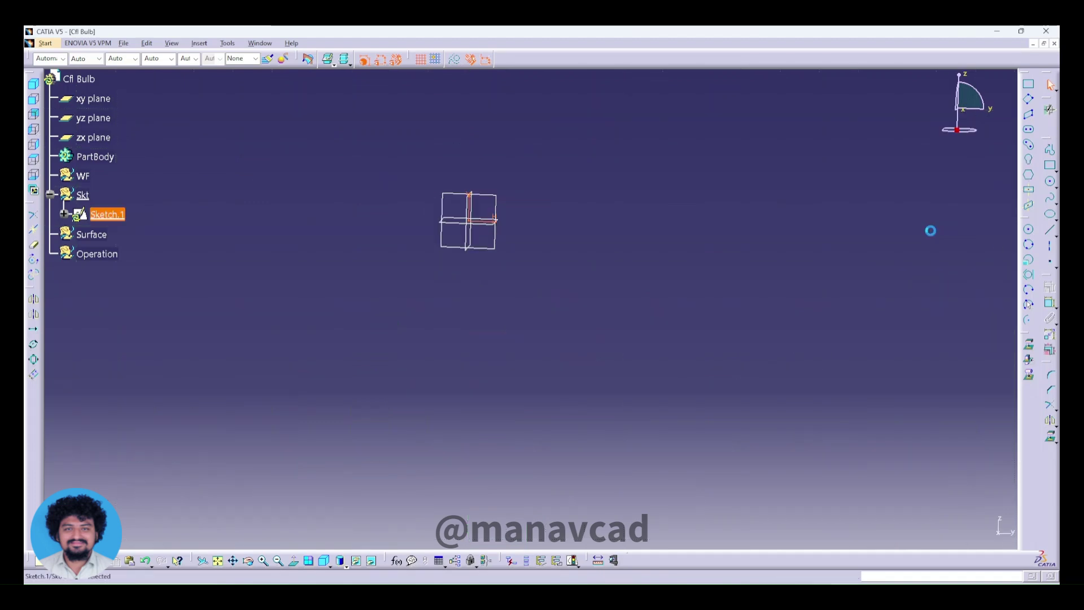
Step: Make the Surface geometrical set the work object
right_click(94, 234)
left_click(79, 233)
right_click(79, 232)
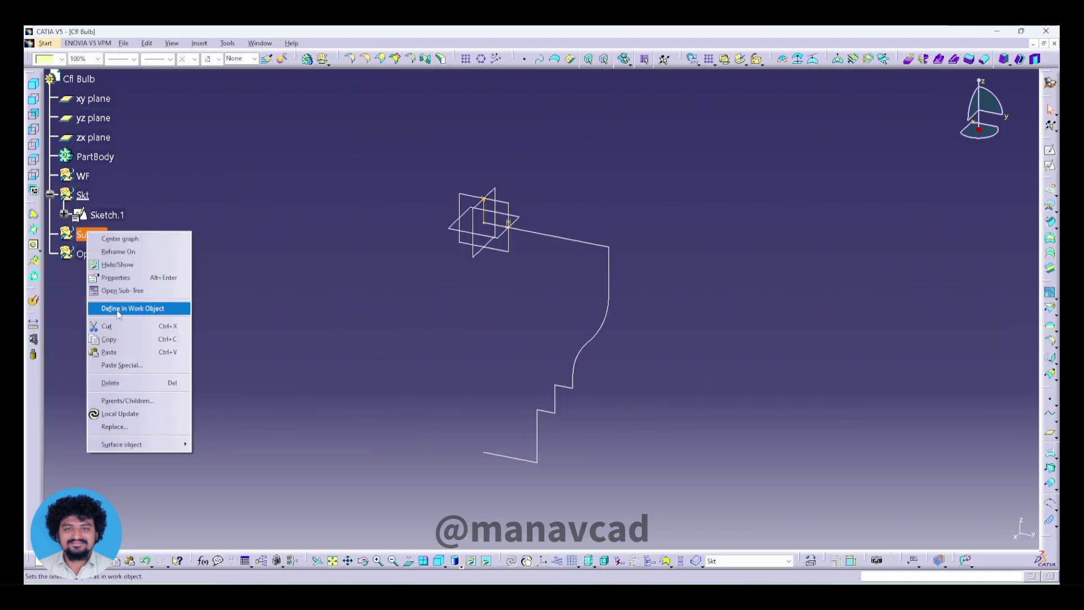
left_click(141, 308)
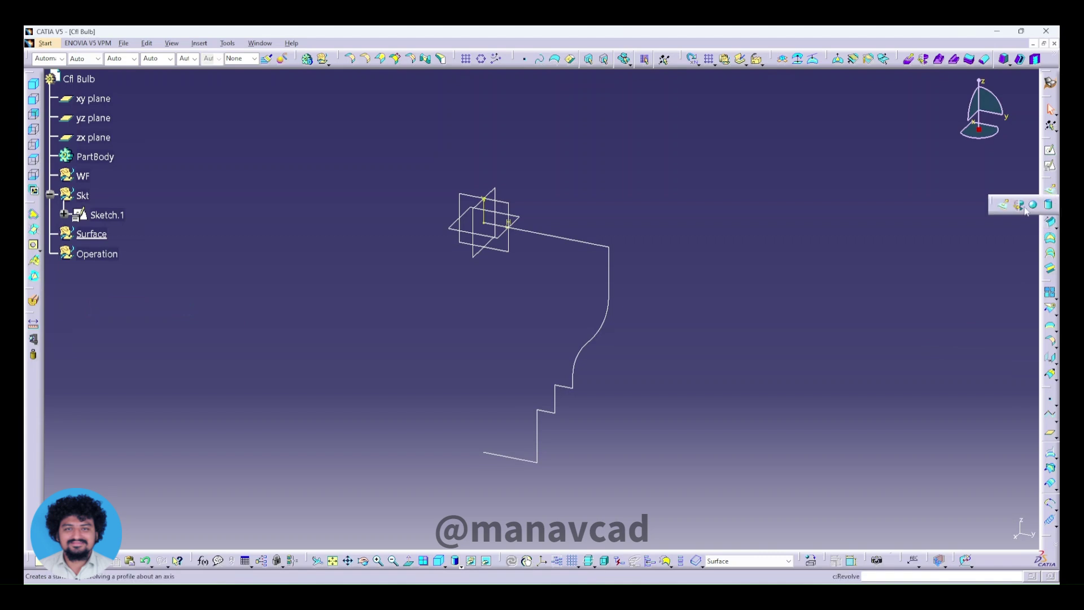
Step: Revolve Sketch.1 by 360deg into Revolute.1, displayed shaded with edges
left_click(1051, 191)
left_click(617, 262)
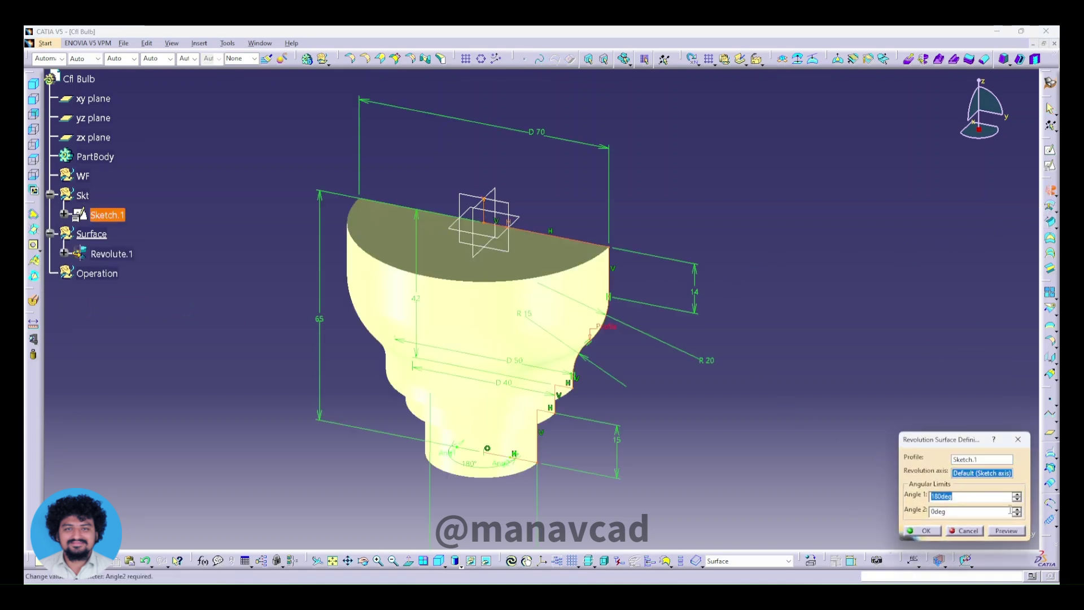
type("360")
left_click(970, 510)
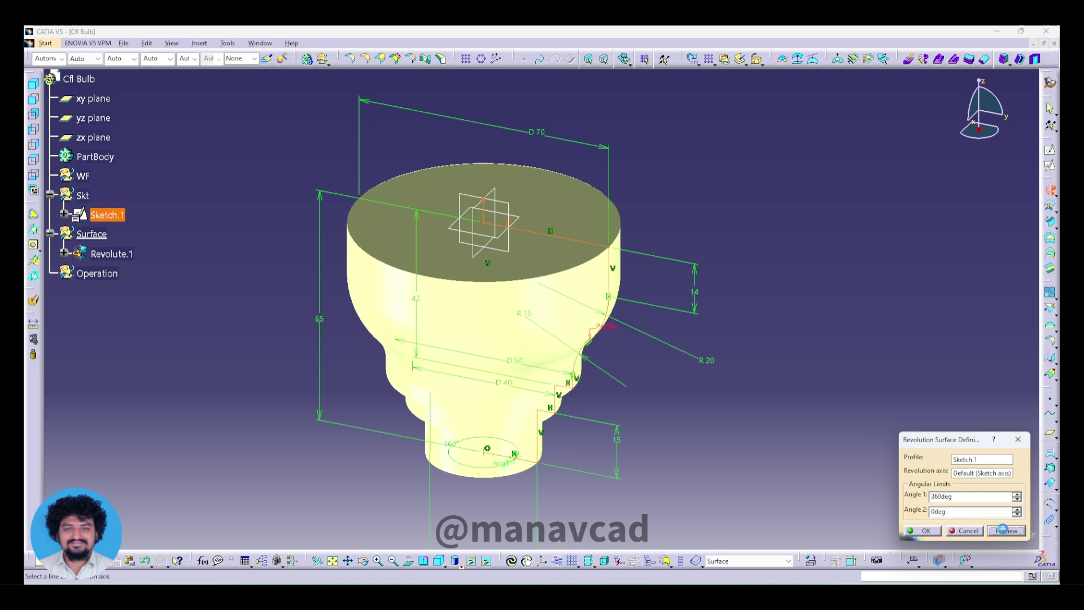
mouse_move(678, 358)
middle_mouse_down()
mouse_move(477, 474)
mouse_move(503, 406)
mouse_move(463, 497)
mouse_move(442, 481)
mouse_move(657, 333)
mouse_move(636, 389)
mouse_move(695, 485)
middle_mouse_up()
left_click(456, 563)
left_click(464, 497)
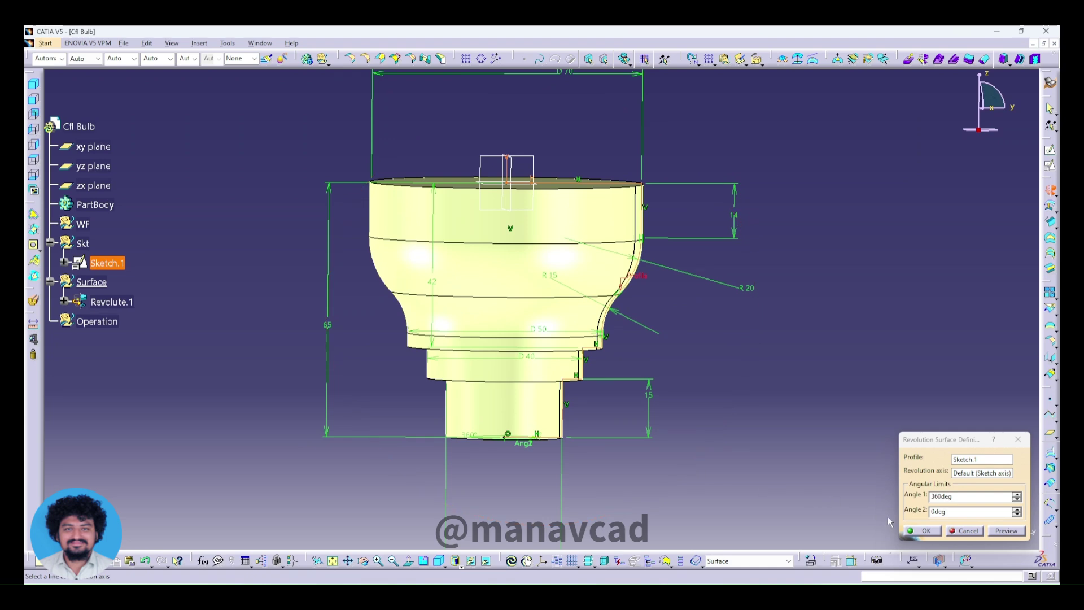
left_click(919, 531)
mouse_move(837, 467)
middle_mouse_down()
mouse_move(421, 382)
mouse_move(695, 465)
mouse_move(670, 425)
mouse_move(673, 434)
middle_mouse_up()
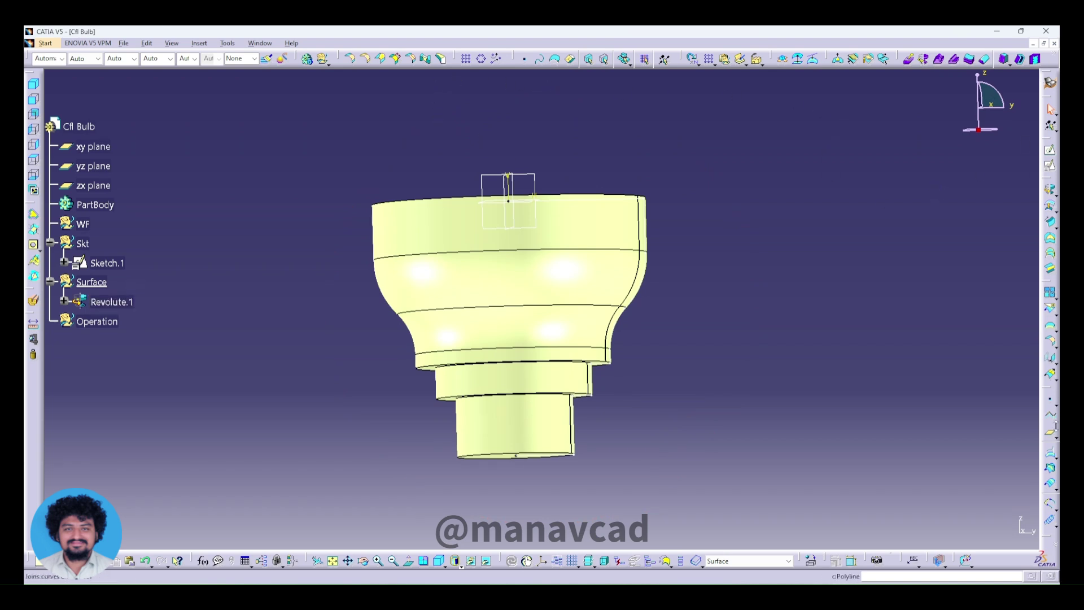
mouse_move(497, 226)
middle_mouse_down()
mouse_move(498, 253)
mouse_move(499, 226)
middle_mouse_up()
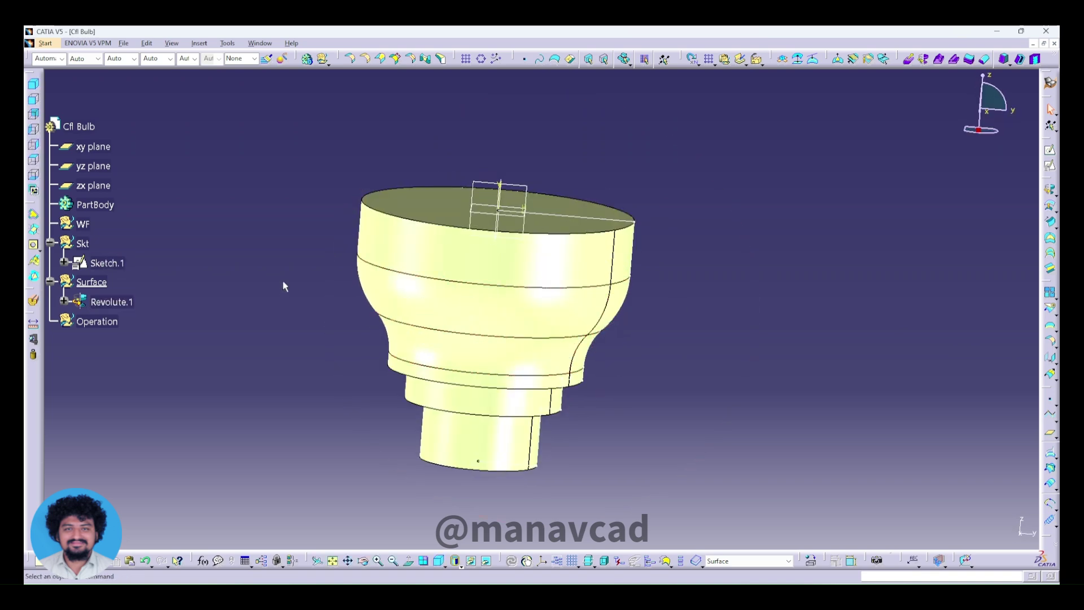
Step: Edit Sketch.1 and chamfer its top-right corner at 45°
double_click(97, 263)
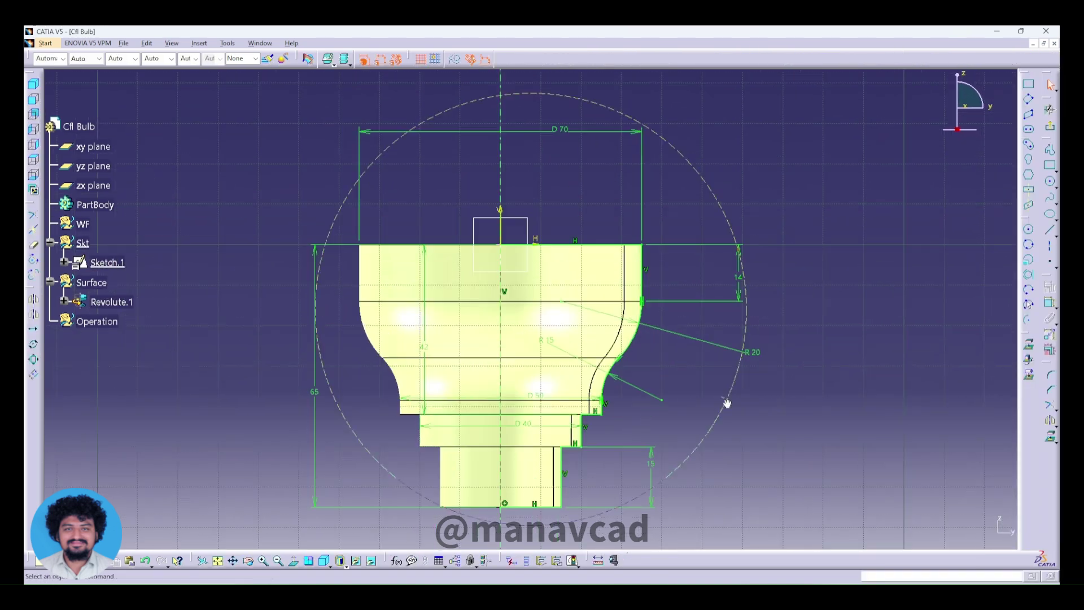
left_click(1052, 391)
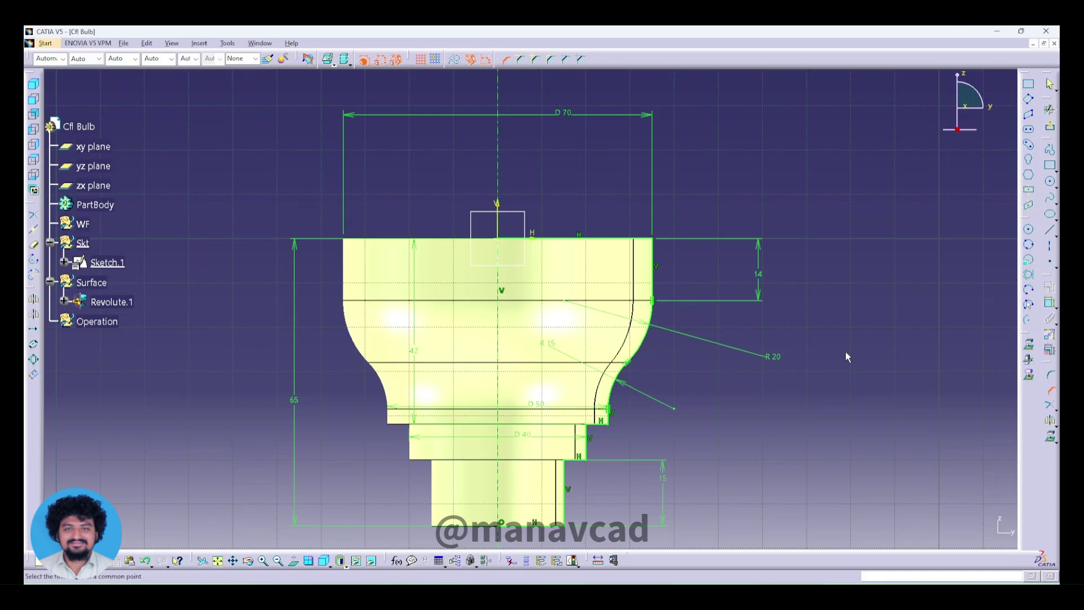
left_click(651, 240)
left_click(653, 247)
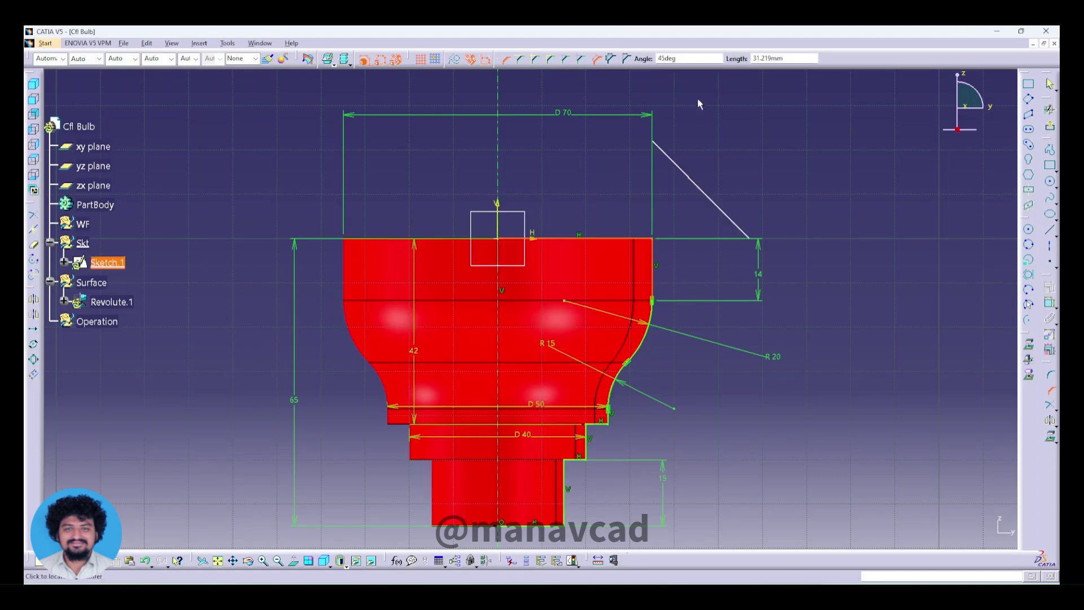
type("2")
key("Return")
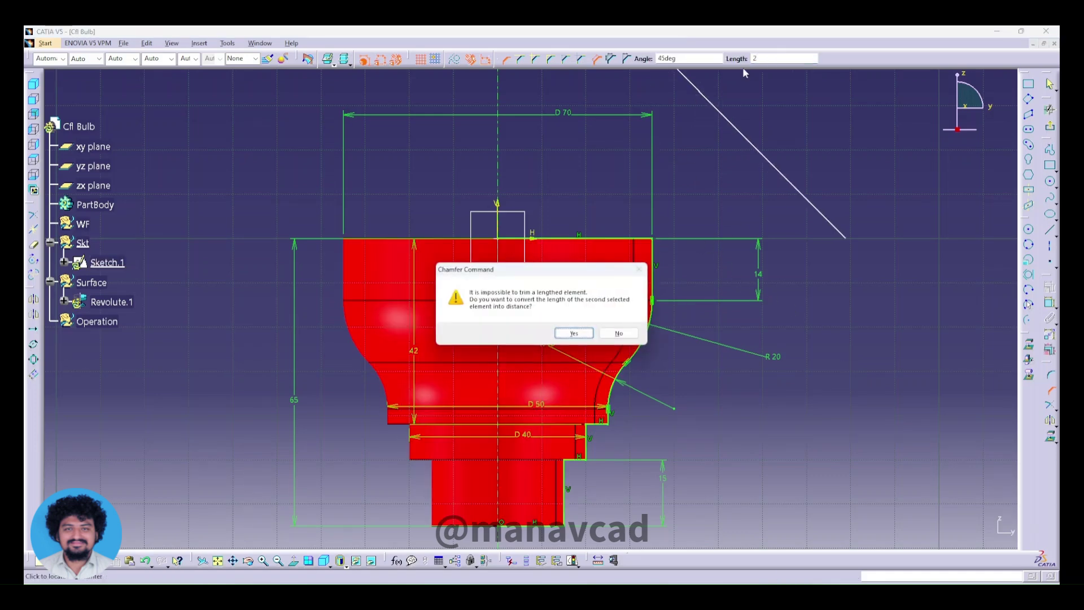
key("Return")
Step: Chamfer the step and bottom corners, one with length 1.41, then exit the sketch
middle_click_drag(660, 386, 653, 283, "ctrl")
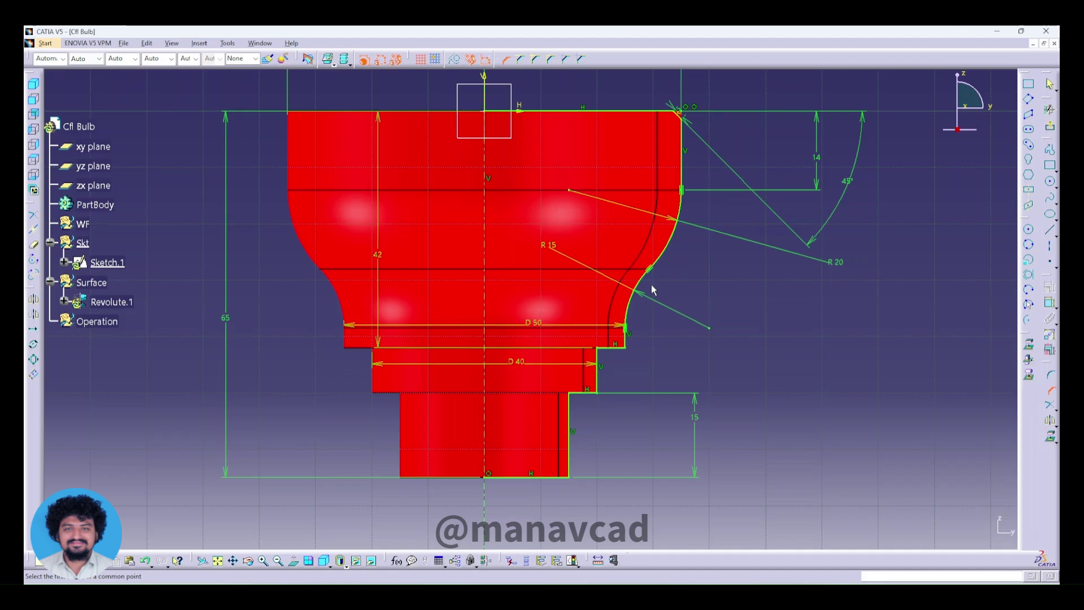
left_click(629, 340)
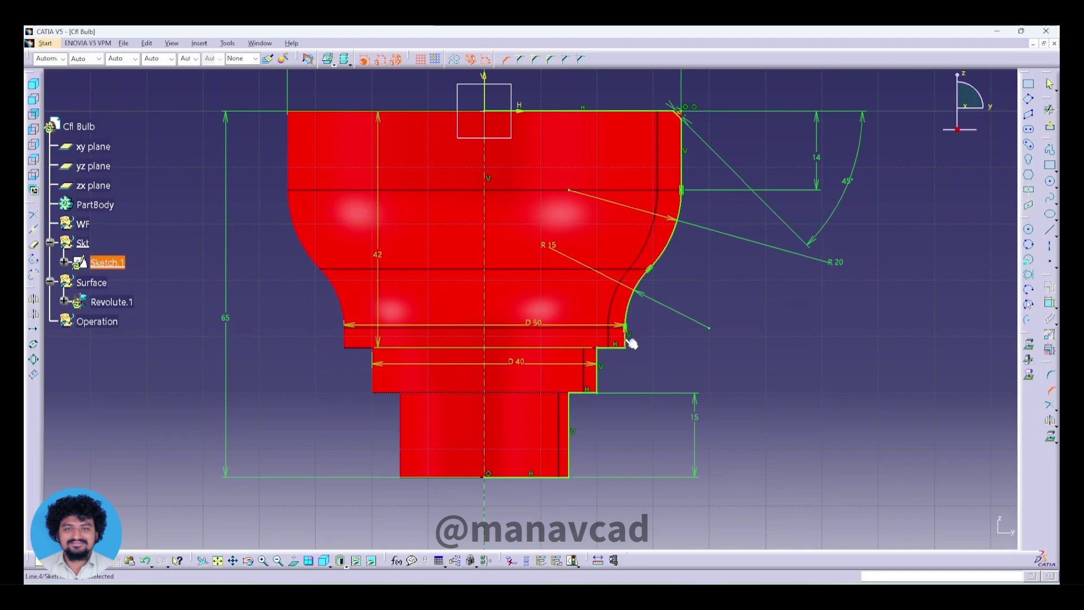
left_click(765, 58)
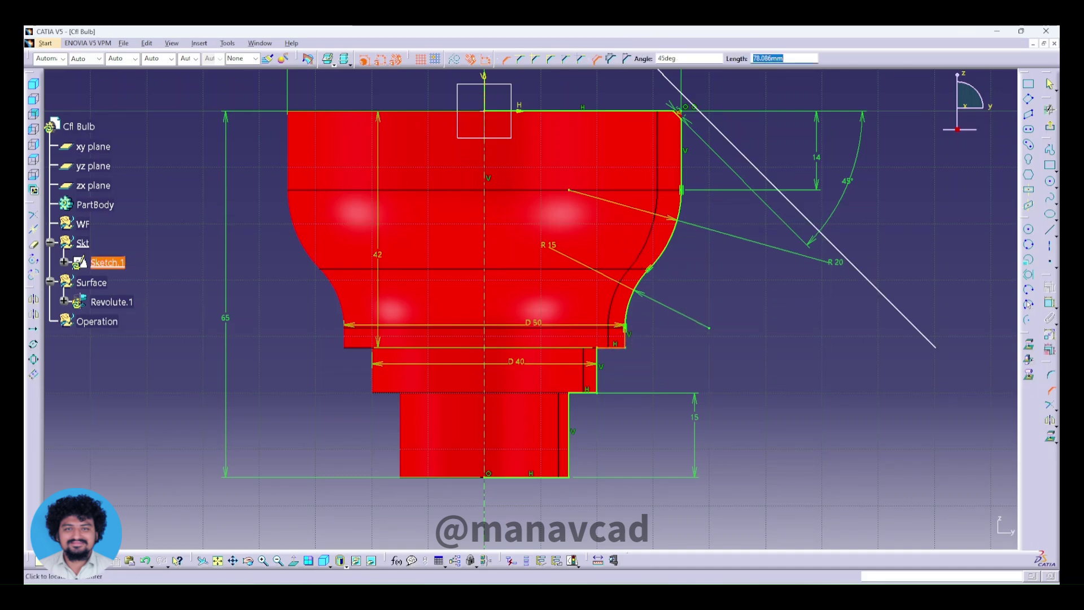
key("Return")
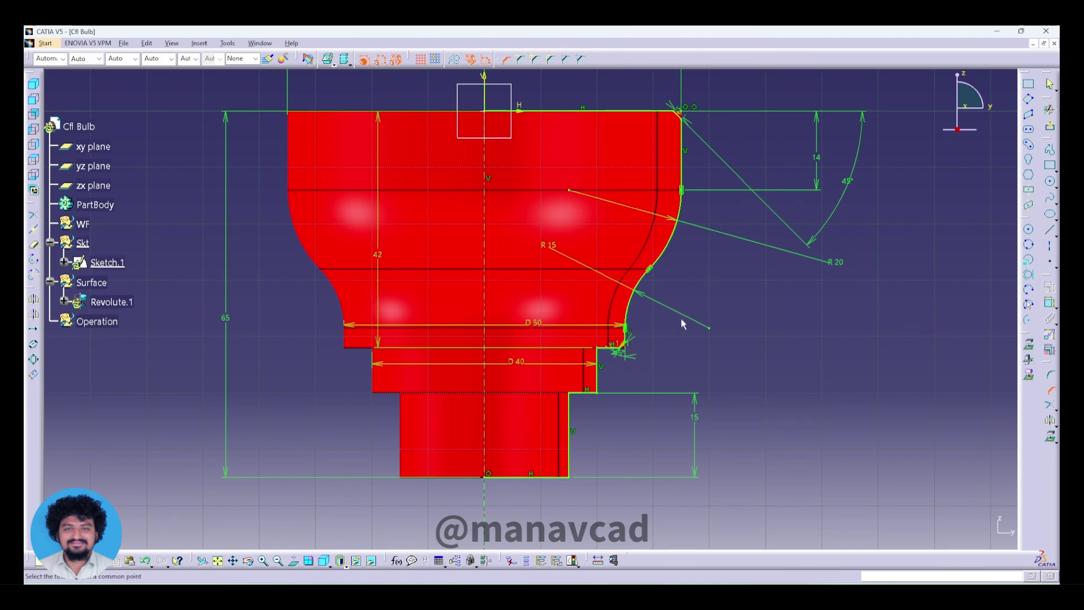
left_click(594, 389)
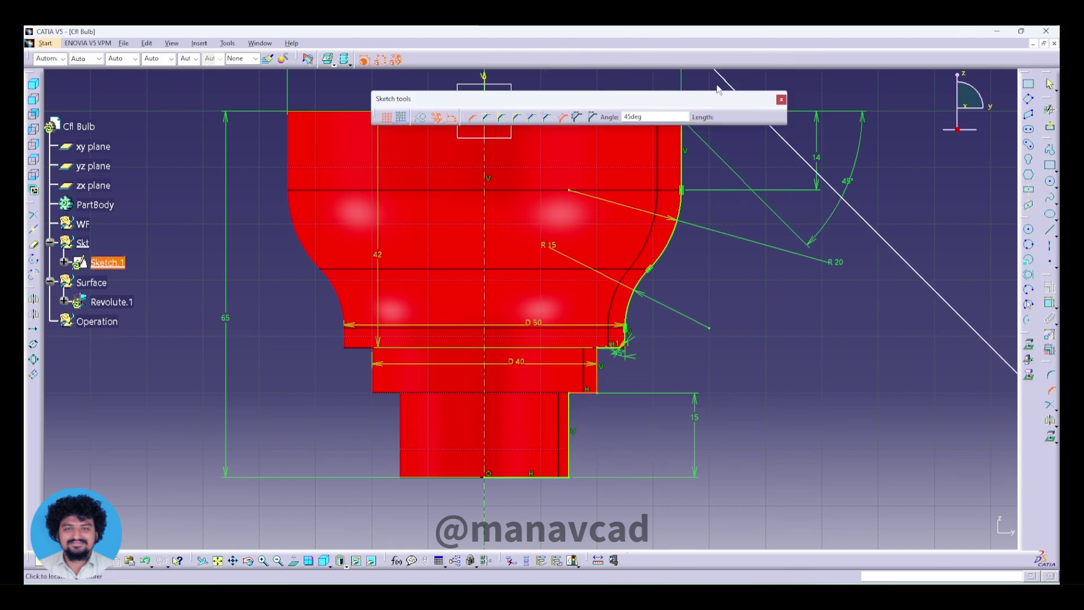
left_click(771, 58)
type("1.41")
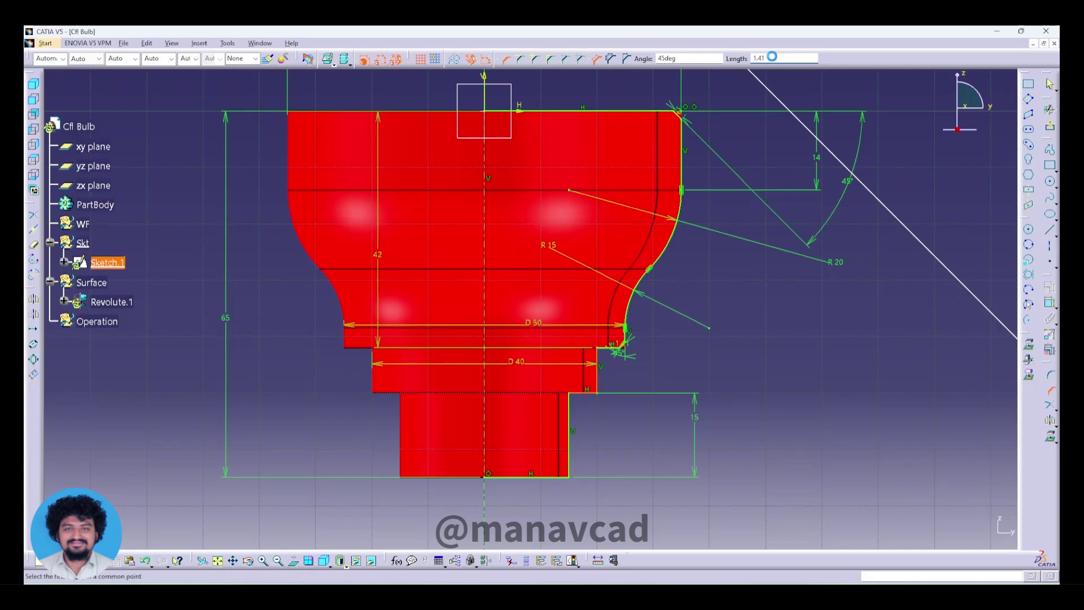
key("Return")
left_click(564, 466)
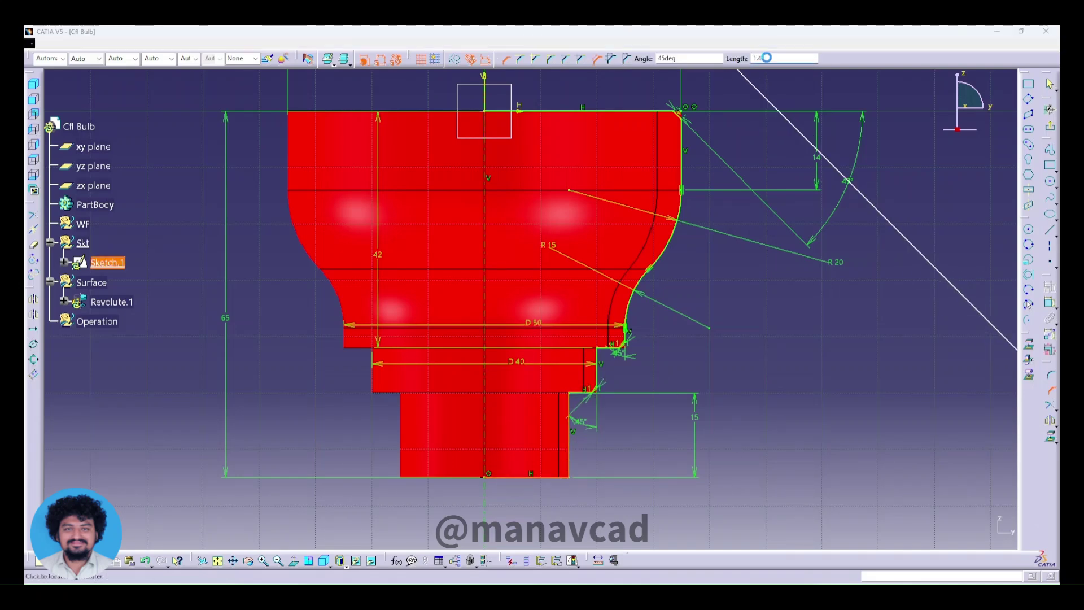
key("Return")
key("Return")
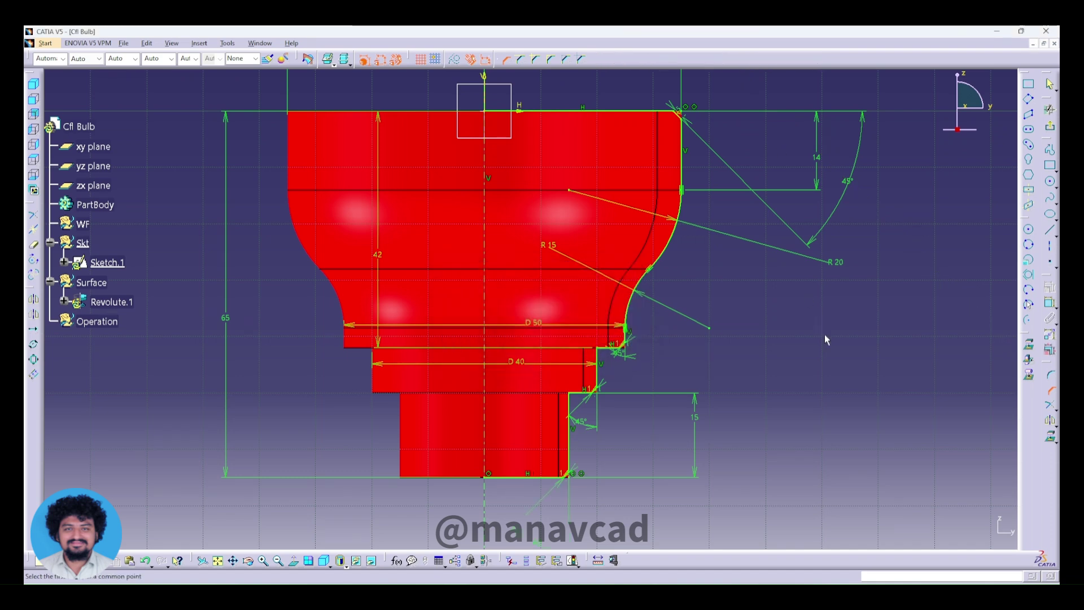
left_click(1052, 133)
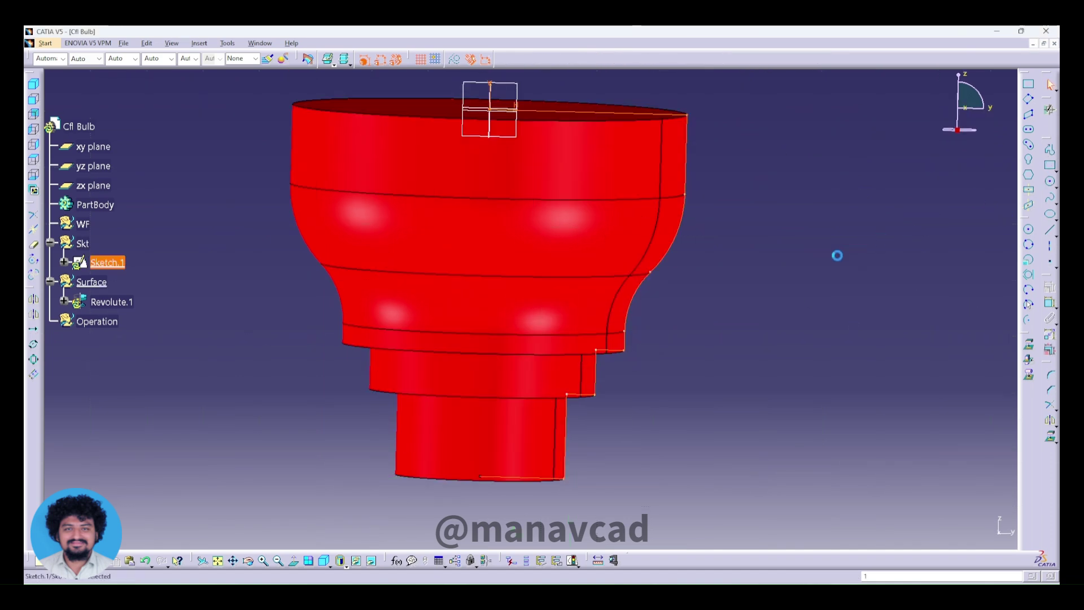
mouse_move(672, 423)
middle_mouse_down()
mouse_move(686, 370)
mouse_move(653, 370)
mouse_move(646, 327)
mouse_move(634, 368)
mouse_move(643, 339)
middle_mouse_up()
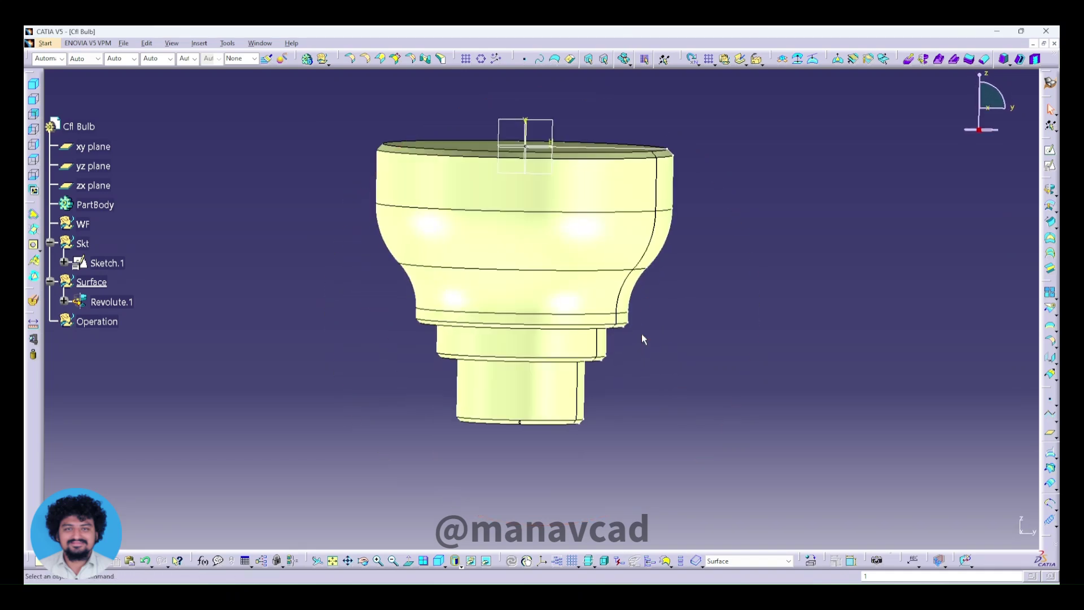
Step: Make the WF geometrical set the in-work object
left_click(83, 243)
right_click(82, 242)
left_click(136, 327)
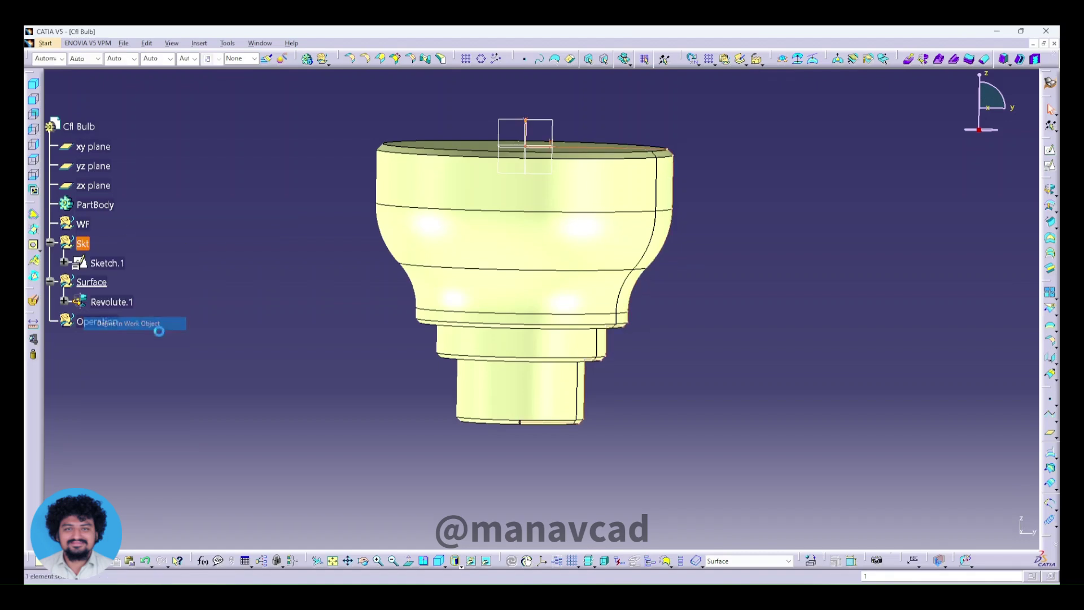
left_click(107, 263)
middle_click_drag(528, 424, 508, 395)
middle_click_drag(97, 289, 97, 338)
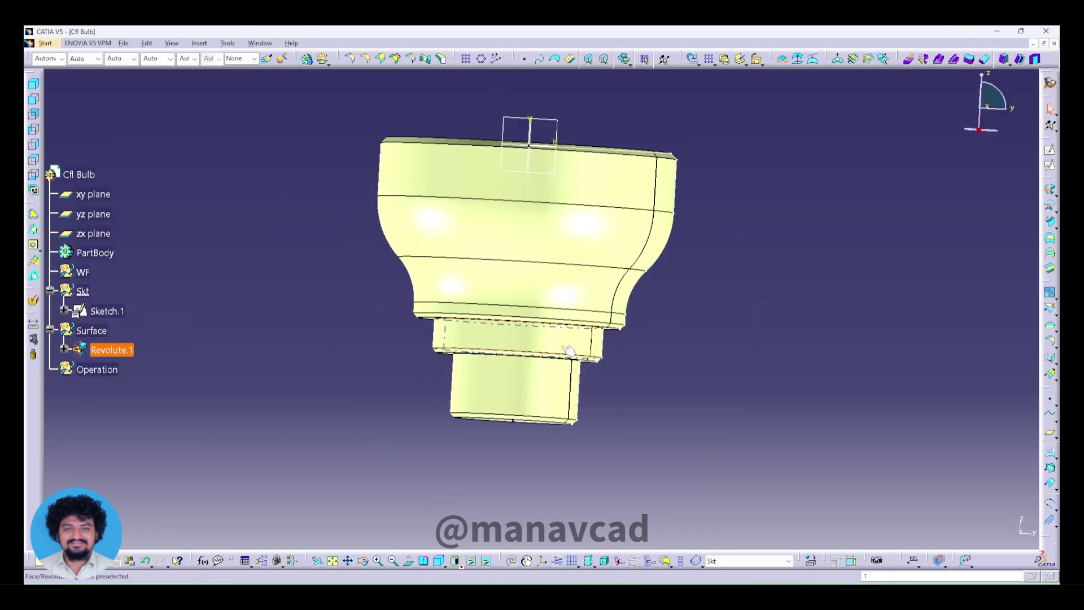
middle_click_drag(396, 367, 98, 338)
right_click(67, 272)
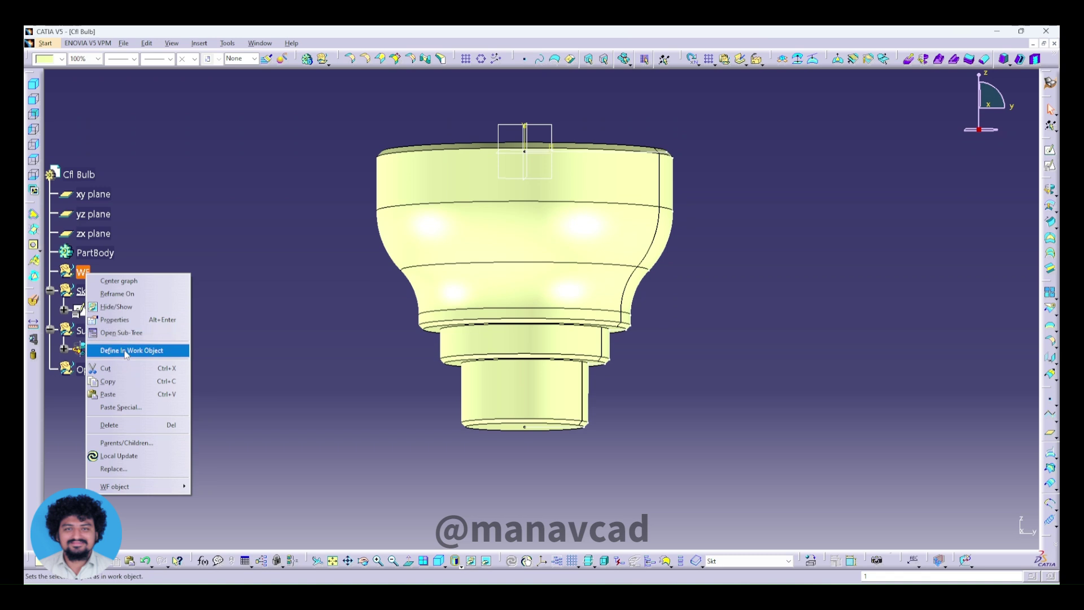
left_click(130, 351)
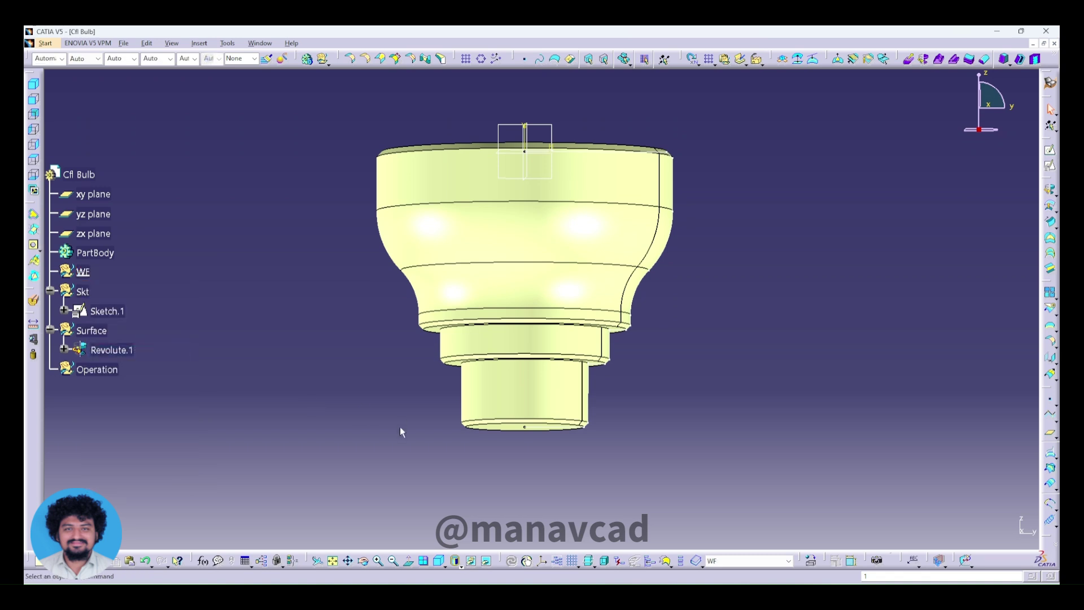
Step: Create Point.1 by coordinates (Z entry 5+), then make Surface the in-work set
left_click(587, 444)
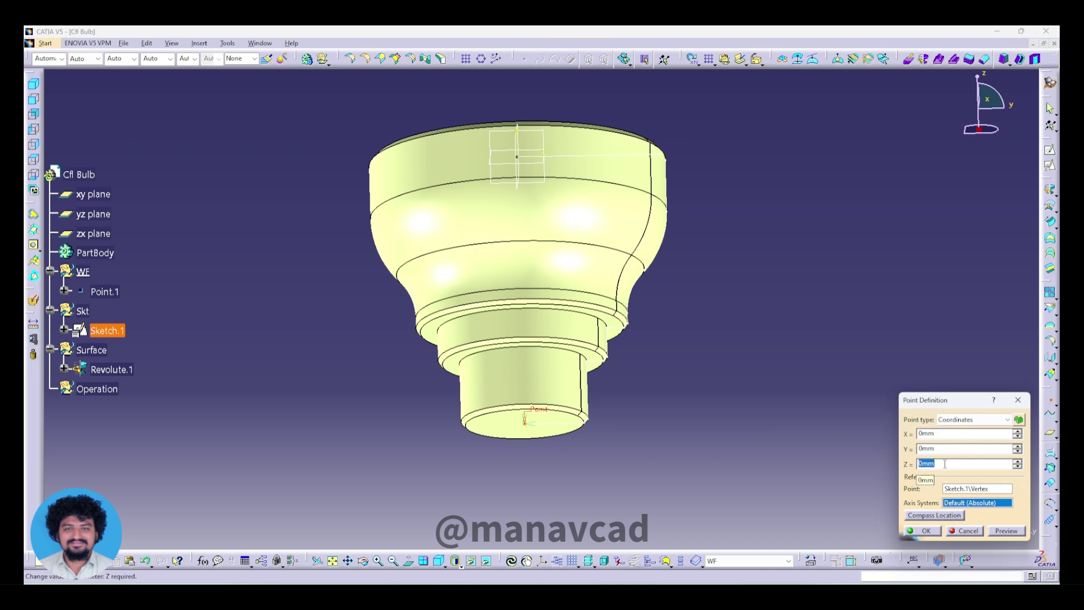
type("5+1.41")
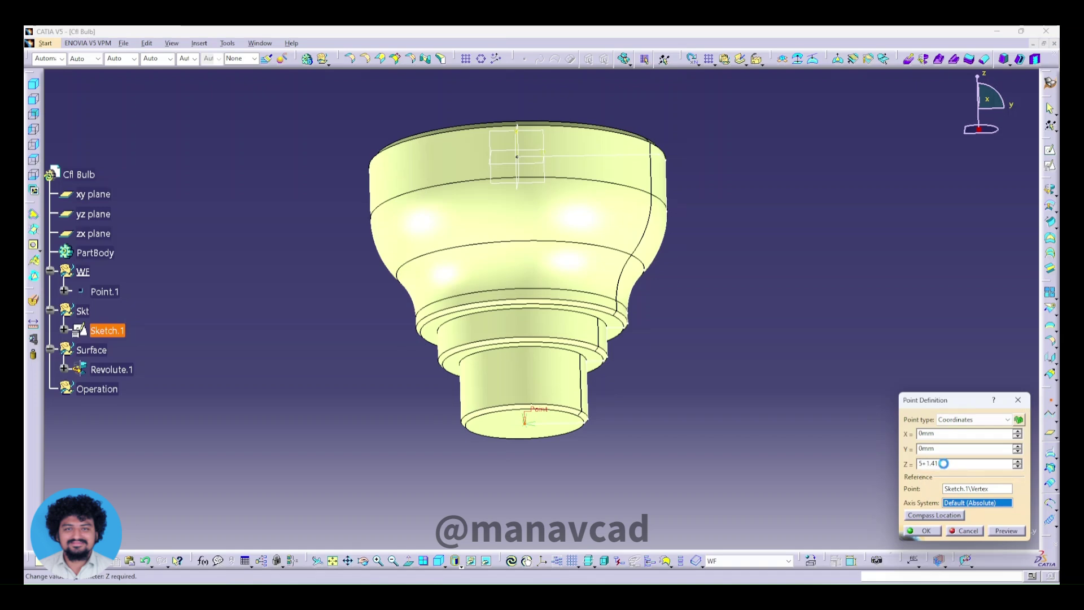
key("Return")
left_click(509, 430)
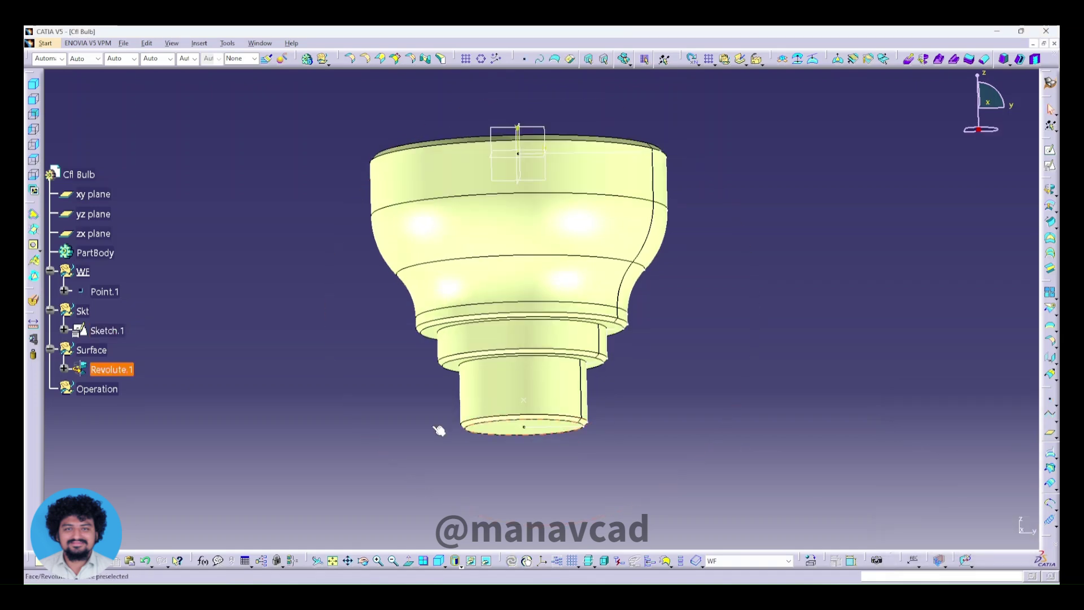
right_click(91, 350)
left_click(138, 424)
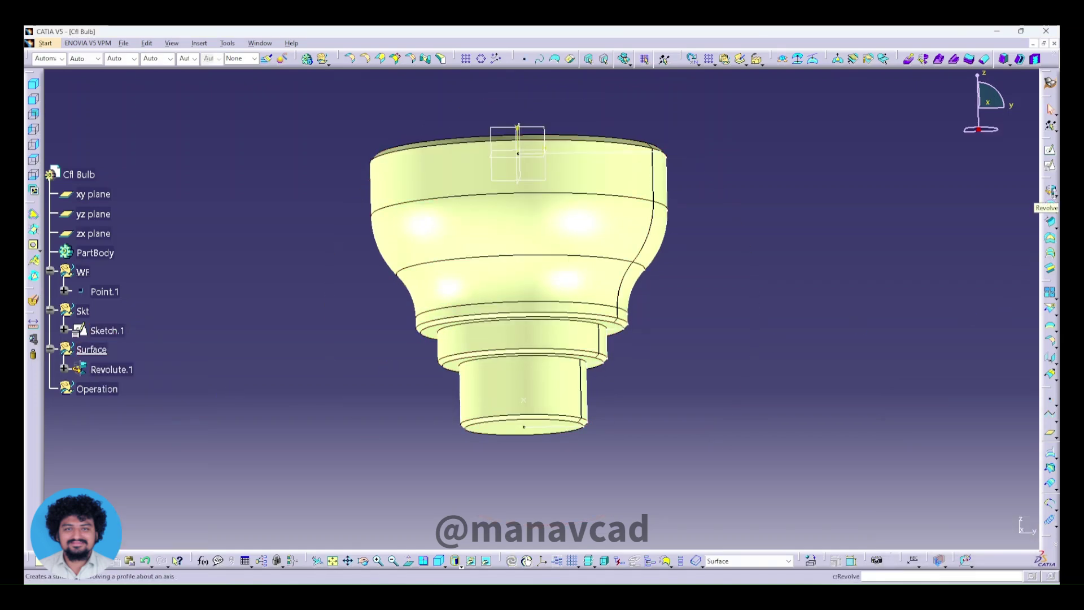
Step: Create Cylinder.1 at Point.1 along Y with 2 mm radius, mirrored 18 mm each side
left_click(1050, 190)
left_click(523, 399)
right_click(971, 433)
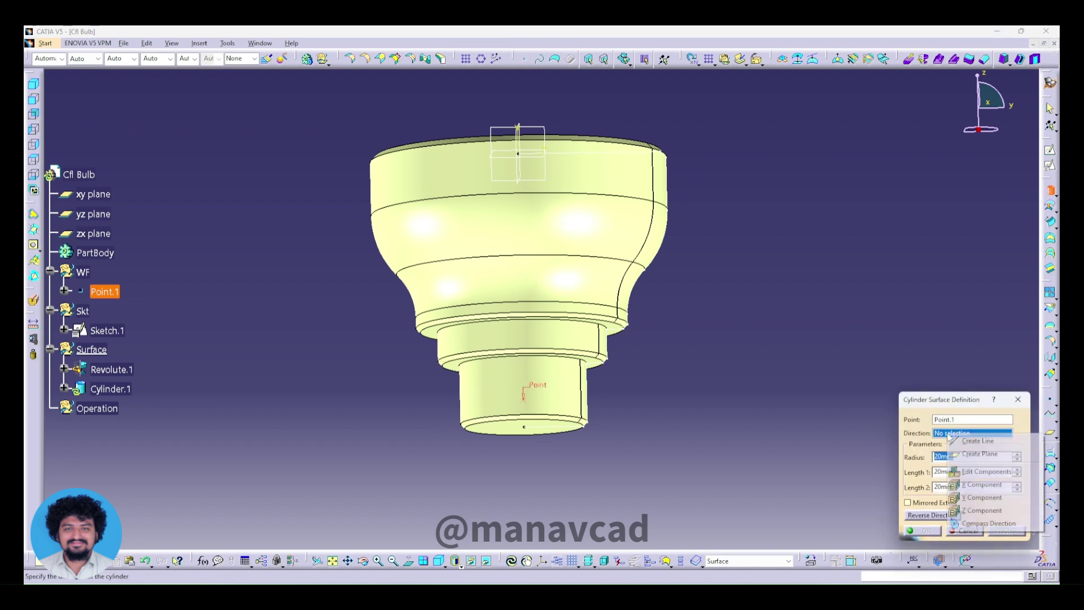
left_click(986, 510)
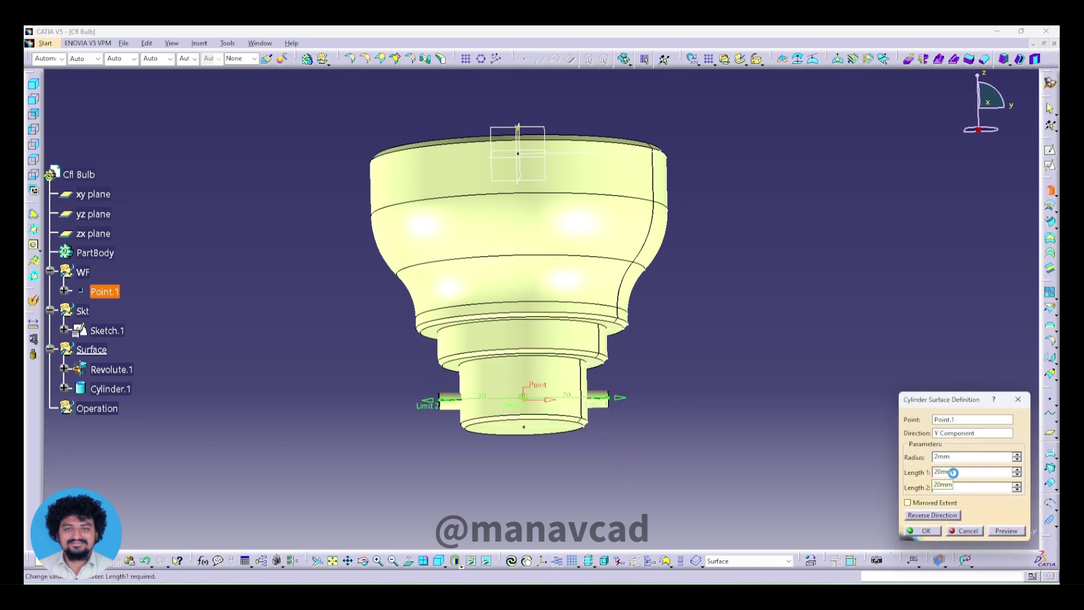
scroll(576, 452, "up", 5)
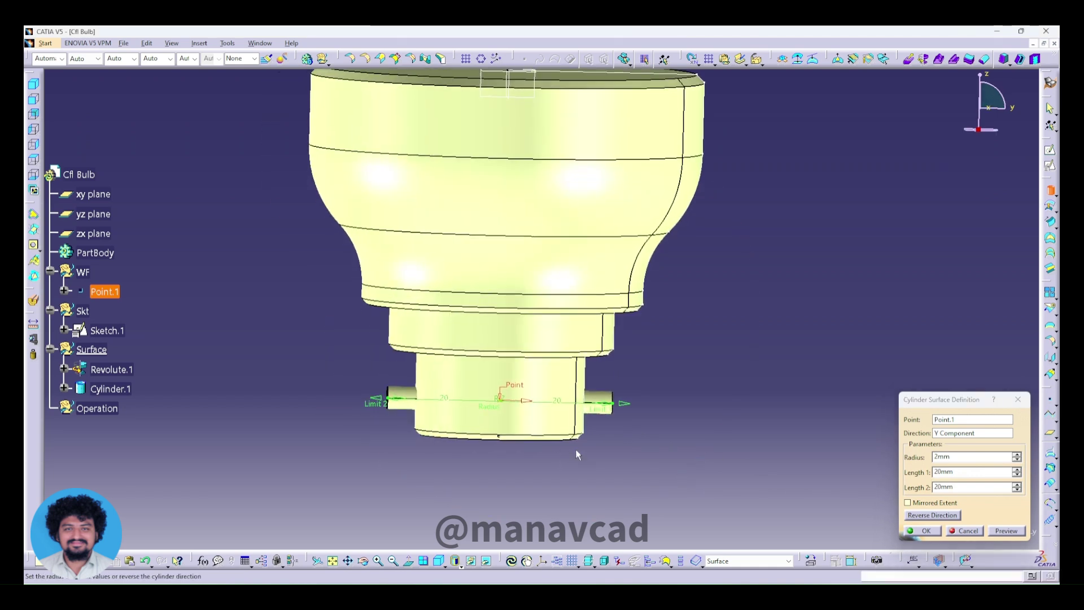
left_click(908, 503)
type("36/2")
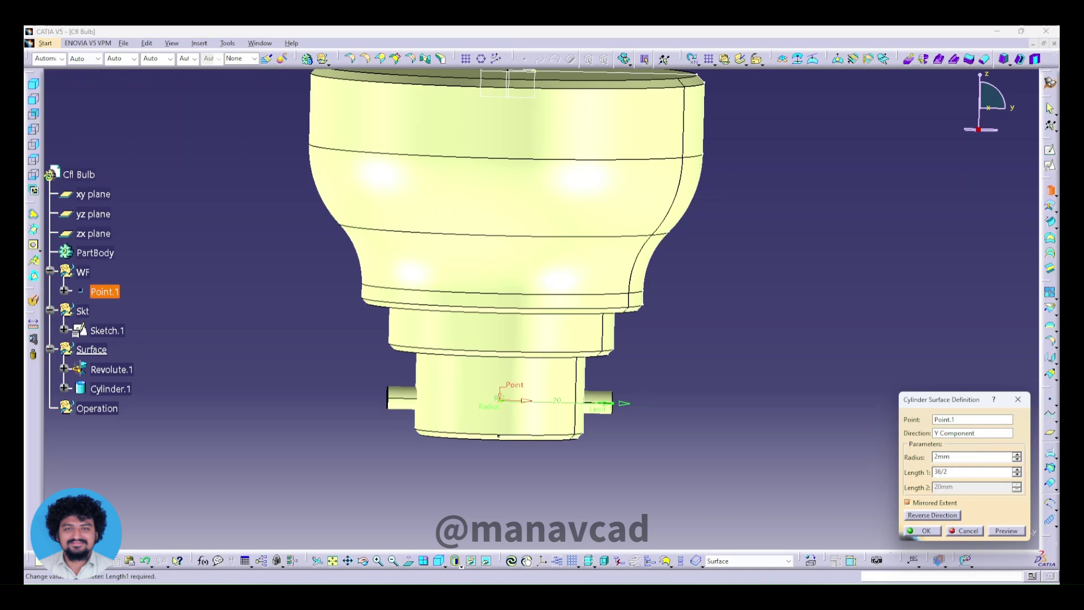
key("Return")
left_click(922, 531)
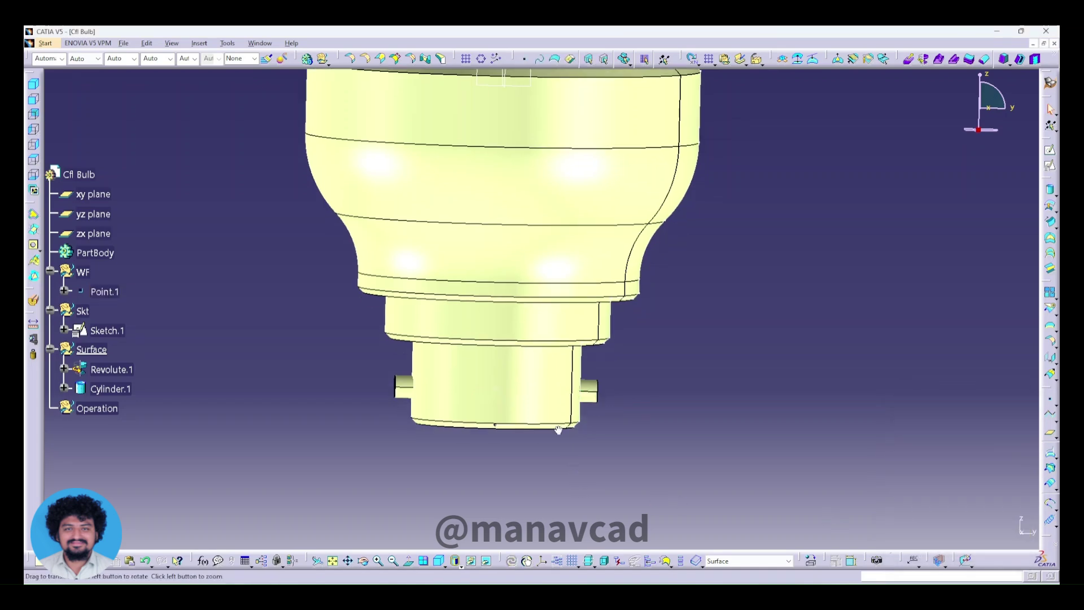
middle_click_drag(557, 431, 625, 443)
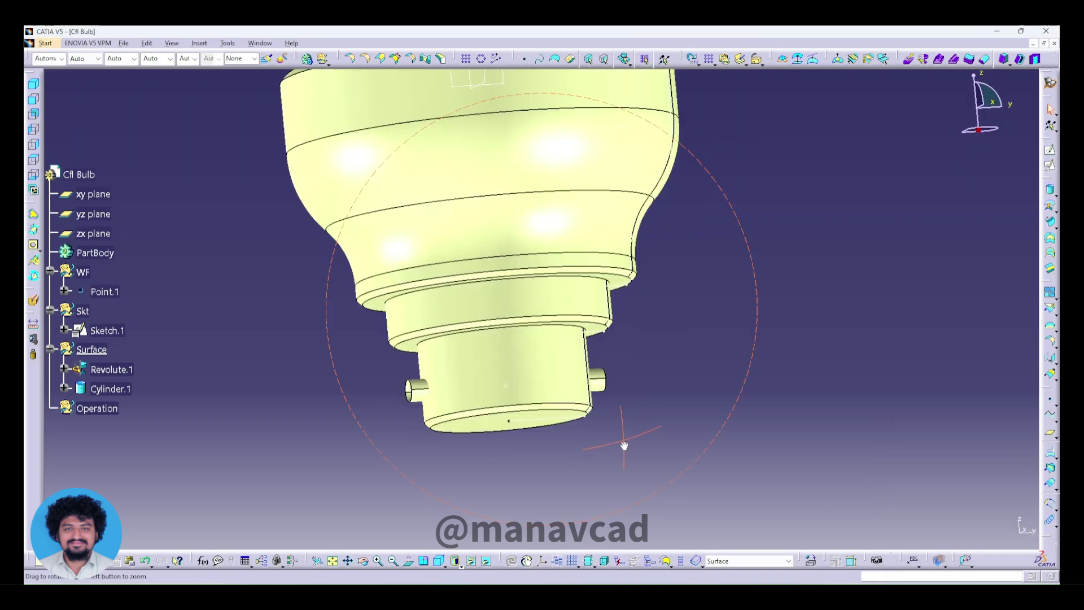
left_click(34, 251)
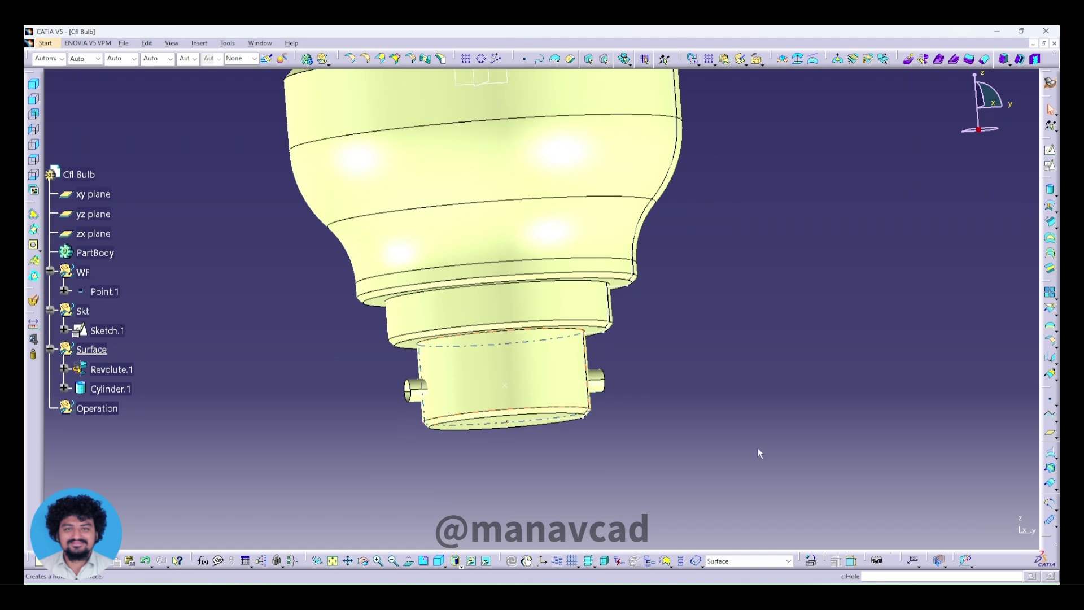
left_click(1049, 240)
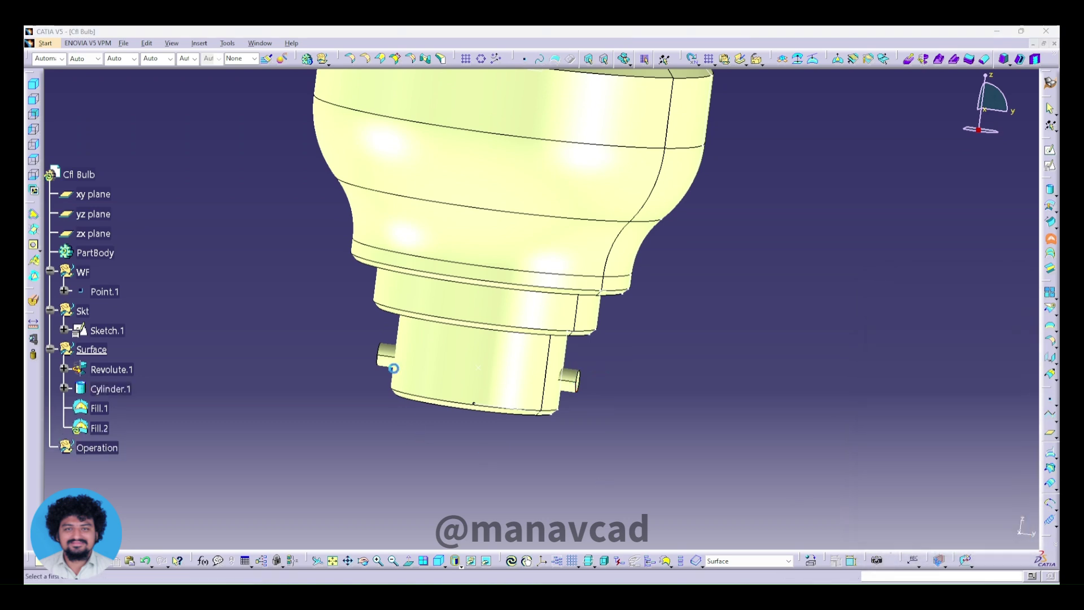
Step: Cap the pin end with a fill and fillet Cylinder.1 to Fill.2 at 0.1 mm
left_click(380, 353)
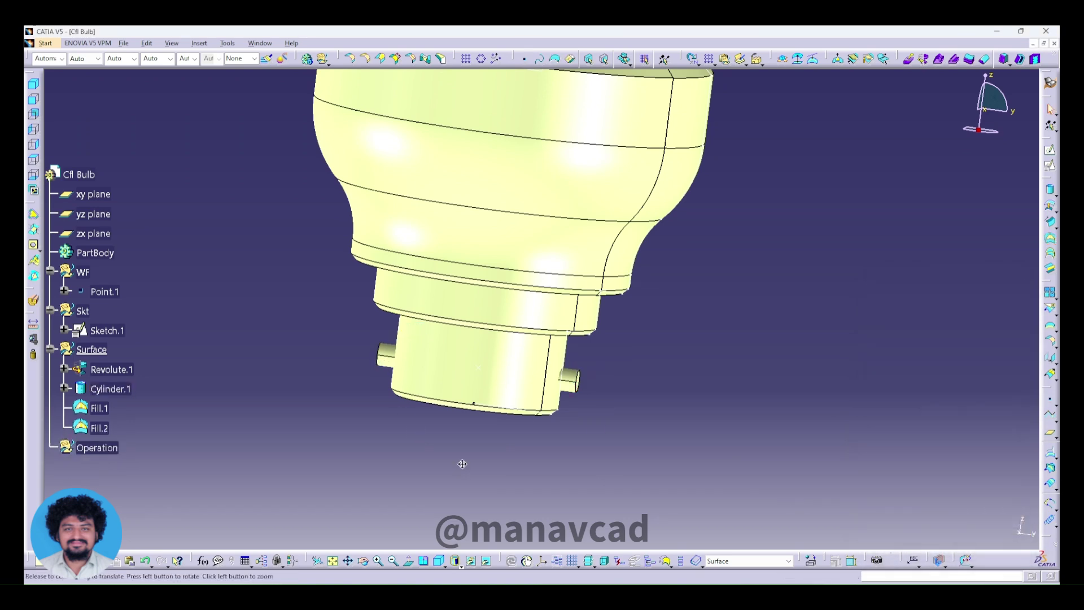
middle_click_drag(462, 463, 570, 407)
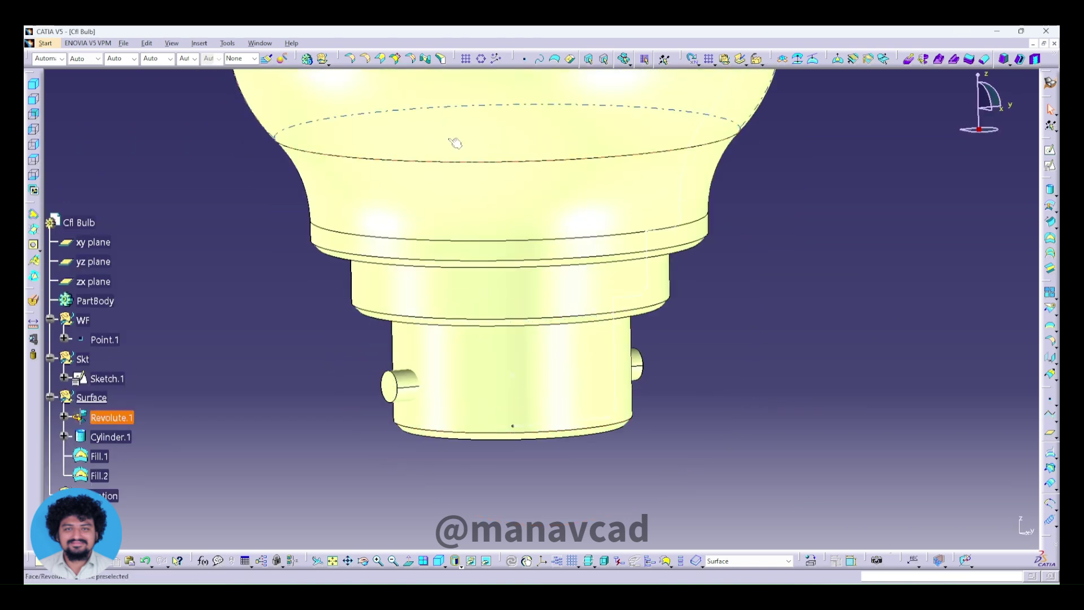
left_click(351, 58)
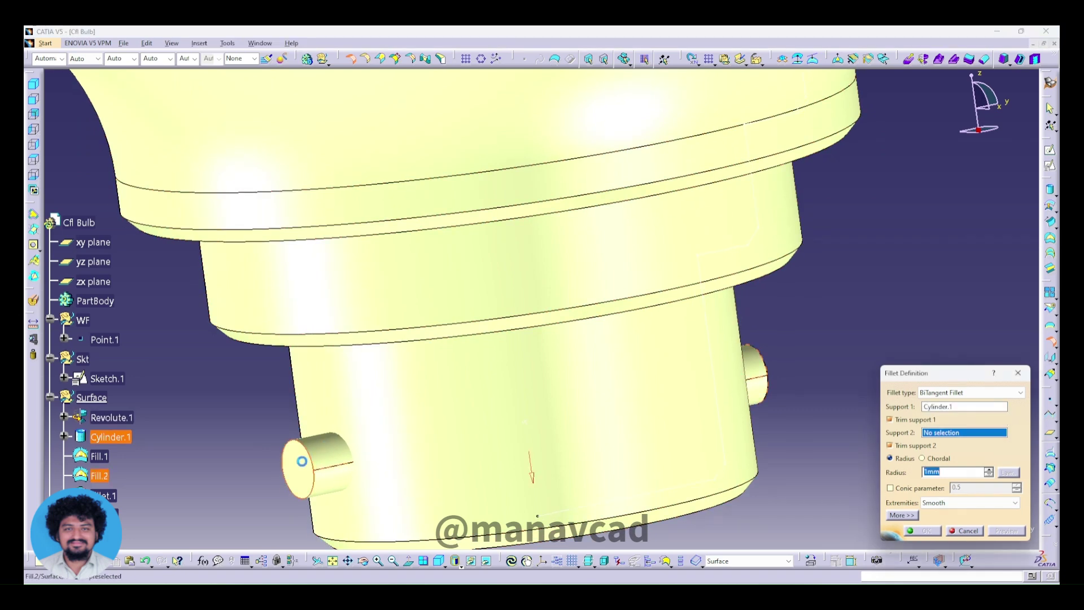
left_click(1000, 531)
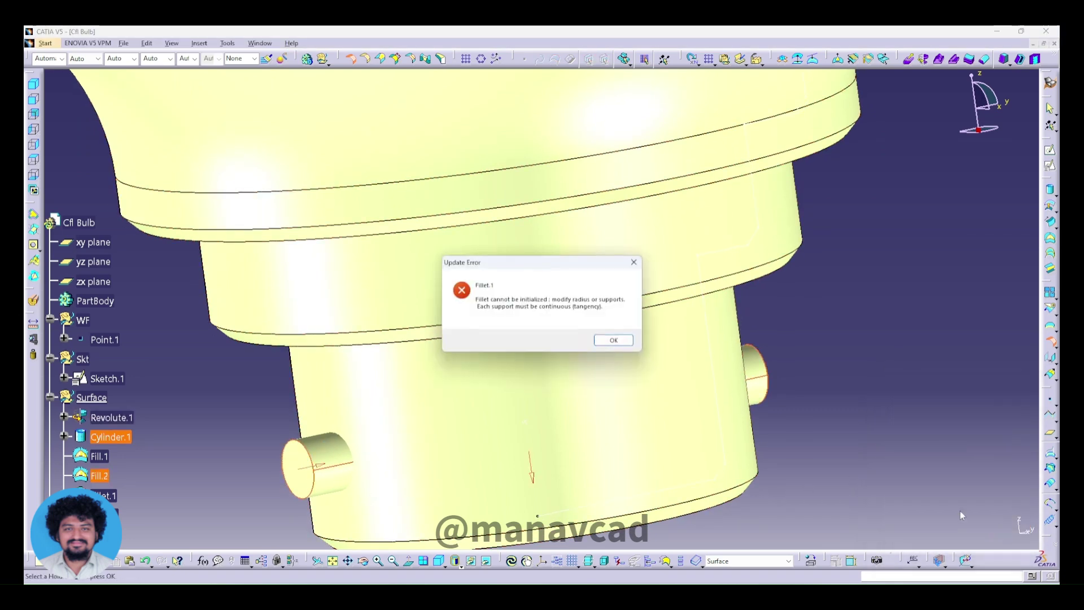
left_click(619, 340)
left_click(997, 531)
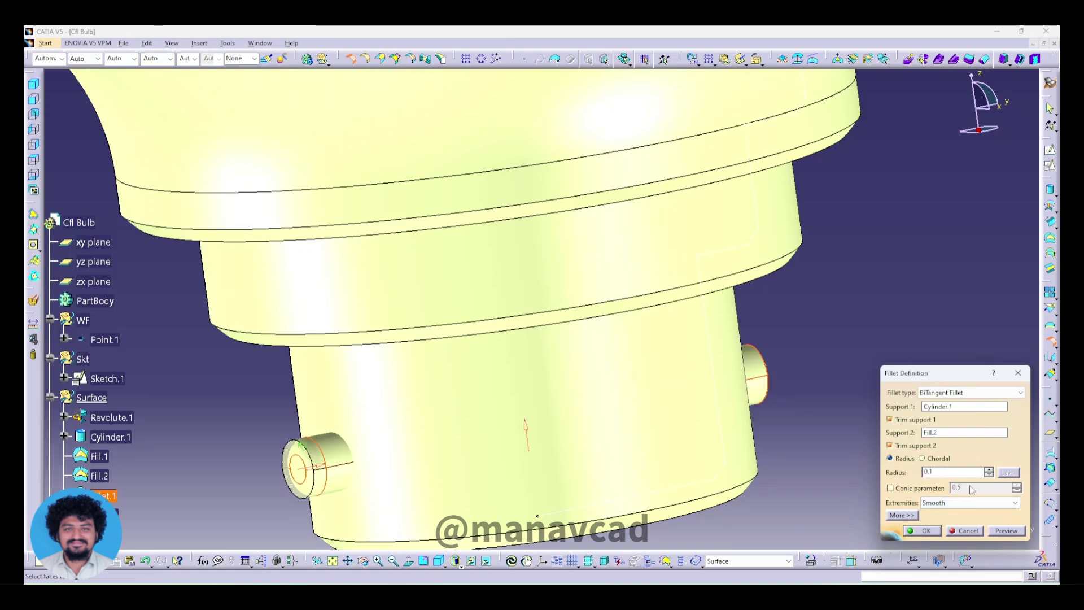
left_click(1003, 534)
left_click(927, 531)
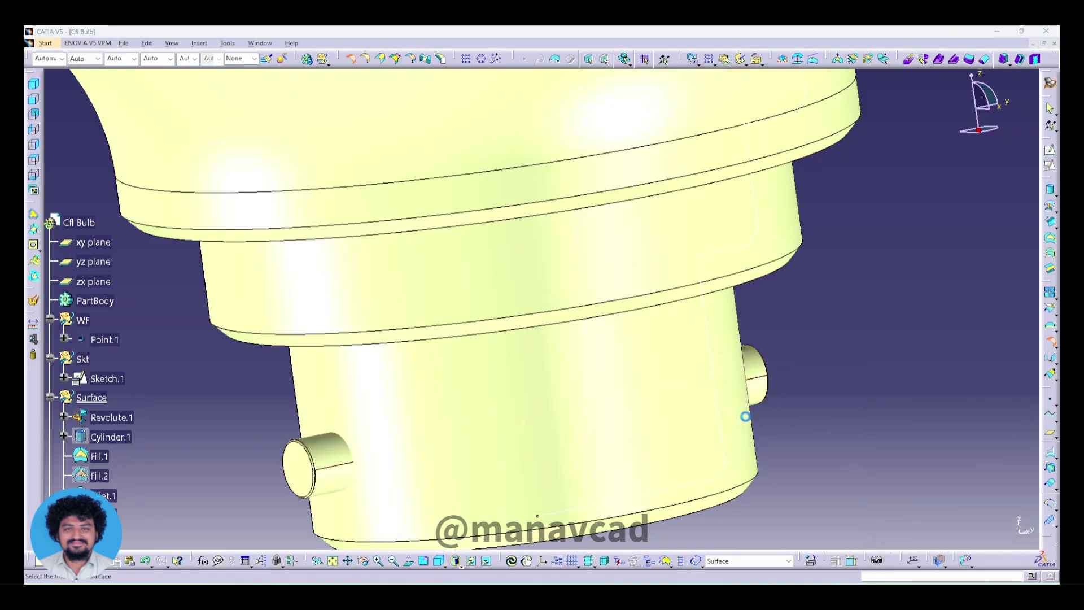
Step: Add 0.1 mm bi-tangent fillets Fillet.1–Fill.1 and Revolute.1–Fillet.2
left_click(659, 407)
left_click(643, 413)
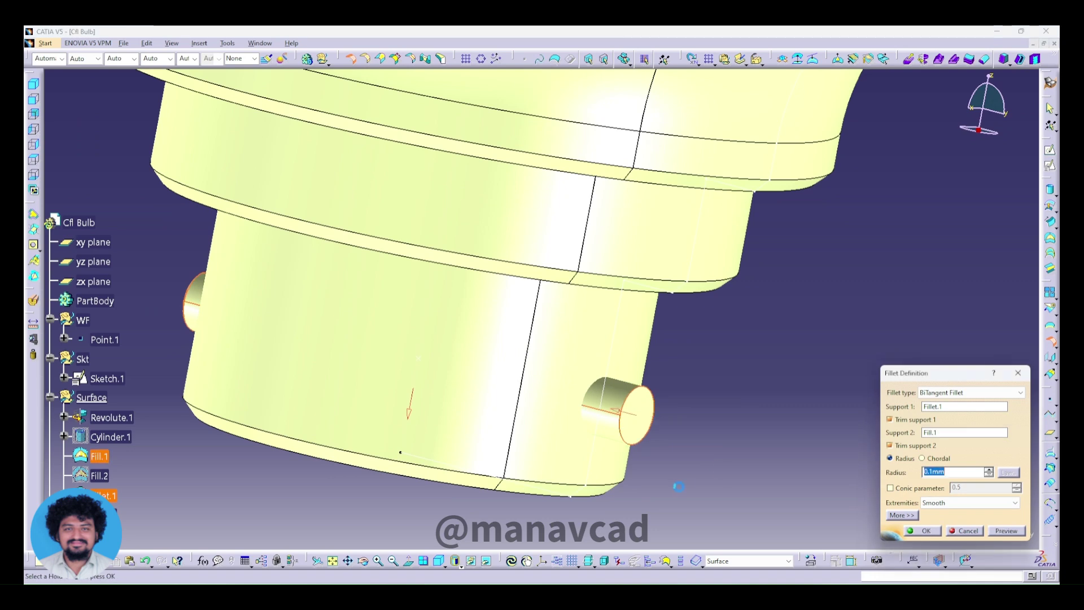
left_click(1004, 531)
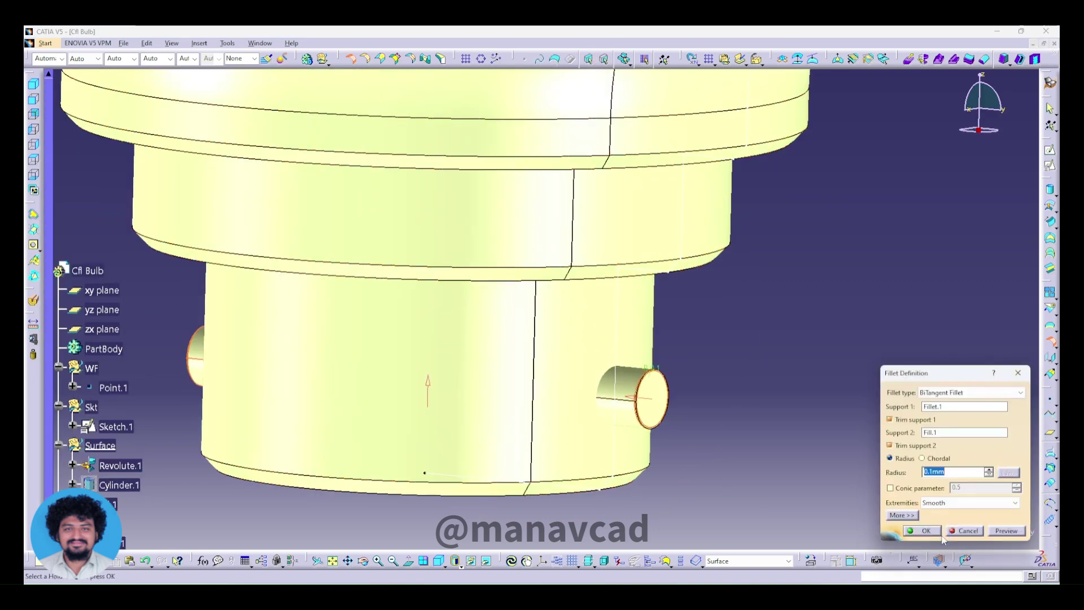
left_click(923, 531)
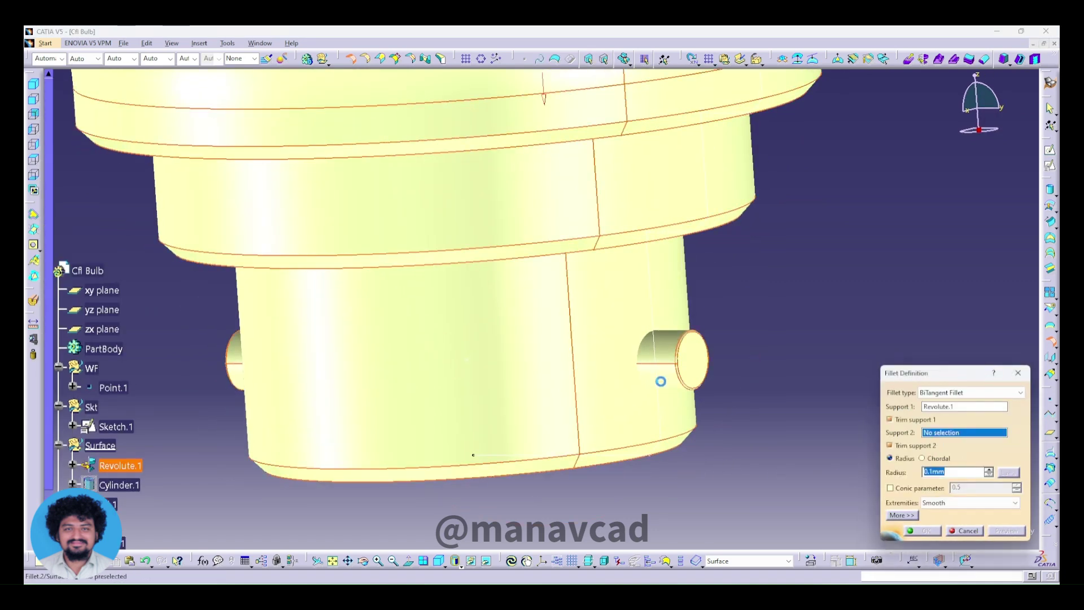
middle_click_drag(632, 339, 602, 402)
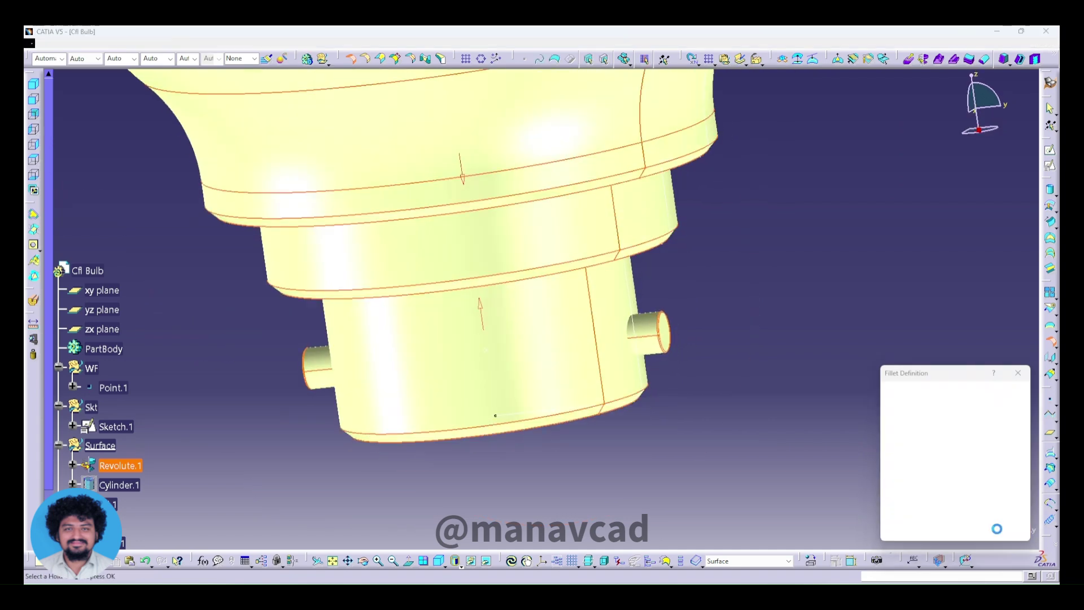
mouse_move(666, 334)
middle_mouse_down()
mouse_move(595, 309)
mouse_move(554, 377)
middle_mouse_up()
left_click(924, 531)
Step: Move Fillet.1, Fillet.2 and Fillet.3 into the Operation set
middle_click_drag(800, 402, 524, 347)
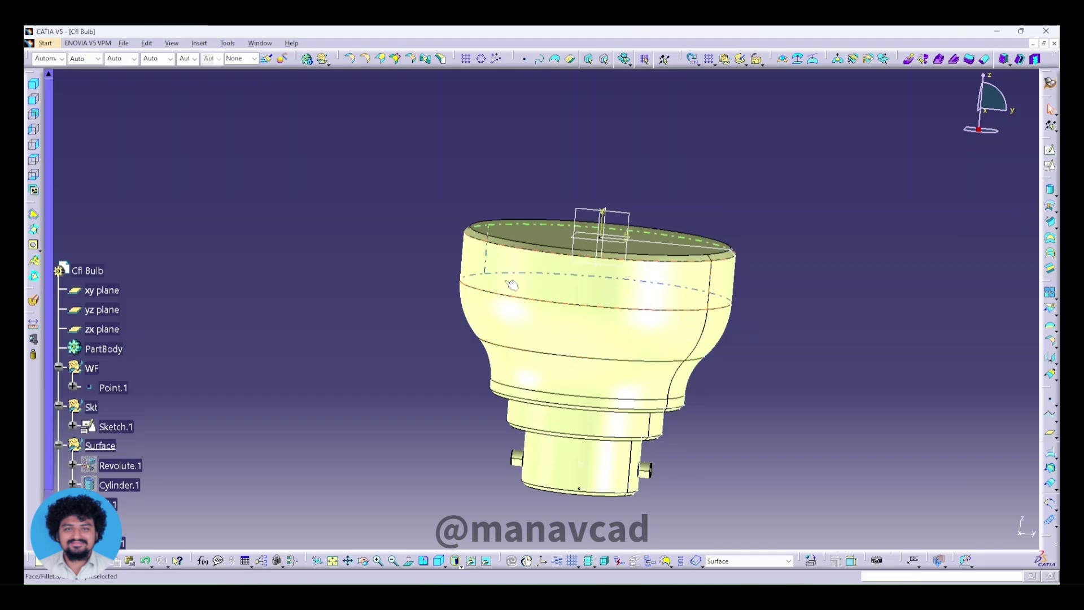
scroll(130, 411, "down", 3)
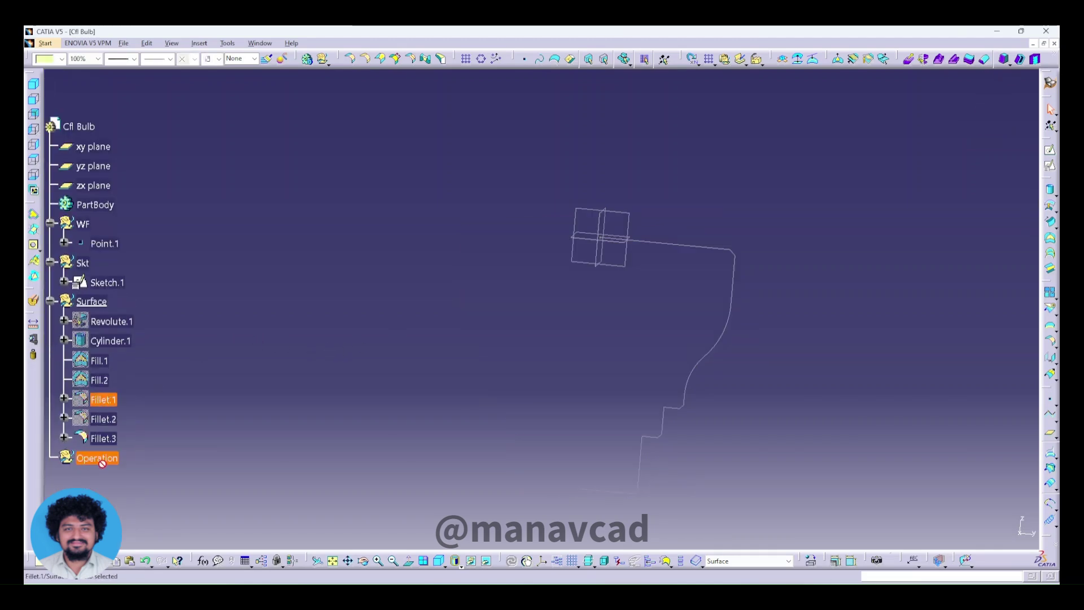
left_click_drag(110, 401, 101, 458)
left_click_drag(103, 419, 97, 439)
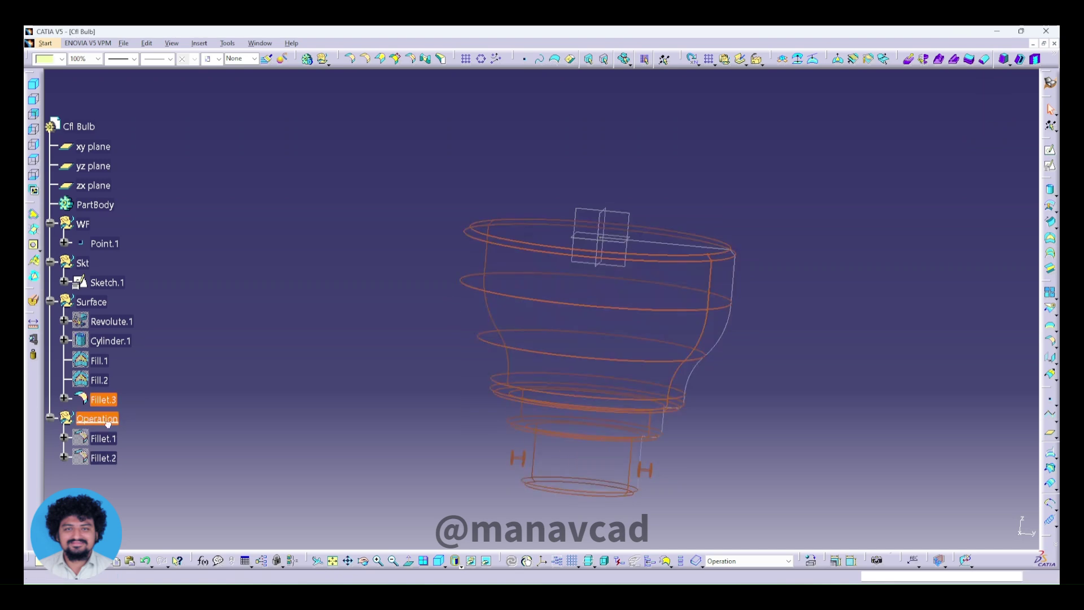
left_click_drag(103, 400, 97, 418)
Step: Make Skt the work set and create a positioned sketch on the yz plane
right_click(82, 263)
left_click(123, 338)
left_click(94, 166)
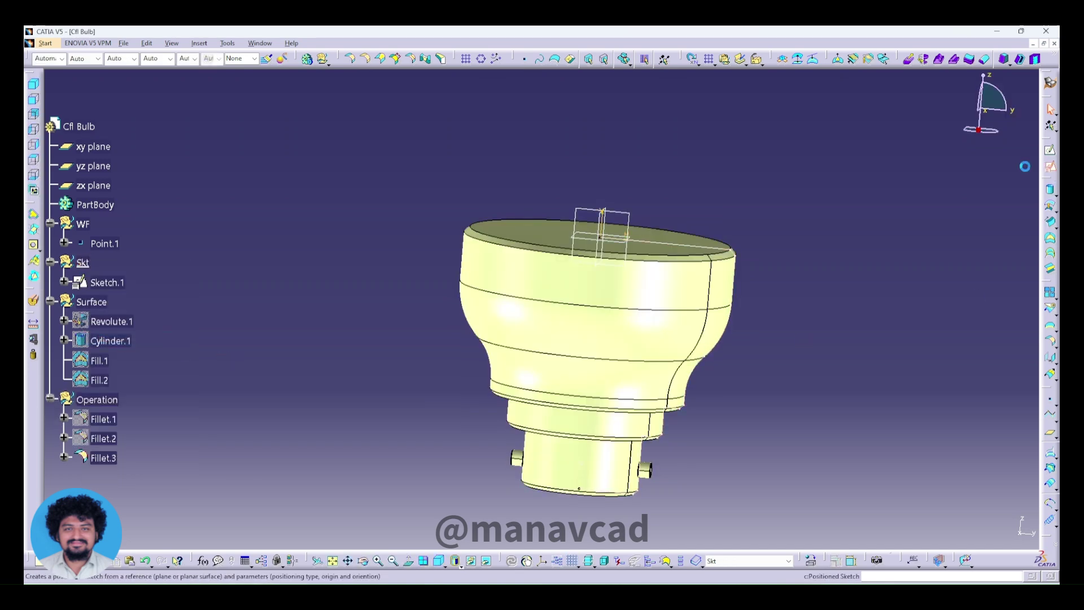
left_click(1049, 165)
left_click(960, 528)
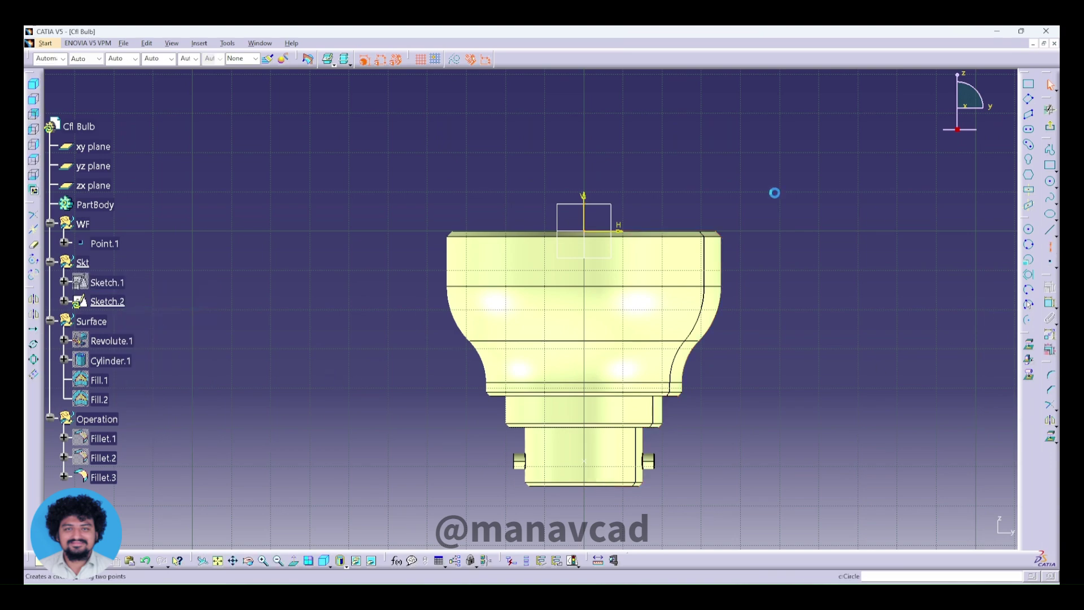
Step: Draw a vertical construction axis and a profile with a horizontal top and slanted side
left_click(659, 170)
left_click(666, 365)
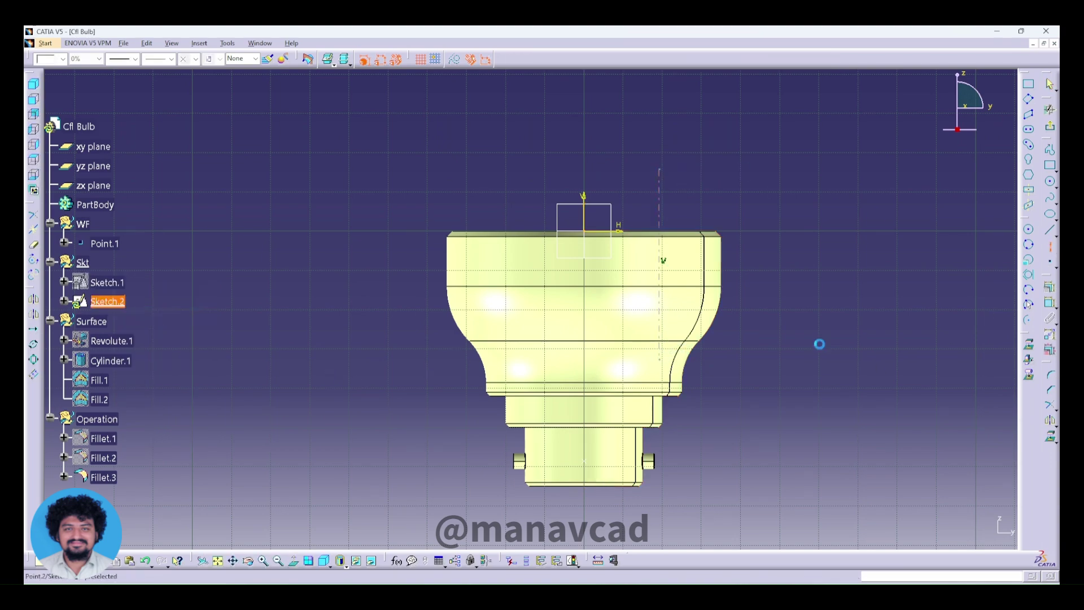
left_click(1051, 149)
scroll(659, 357, "up", 3)
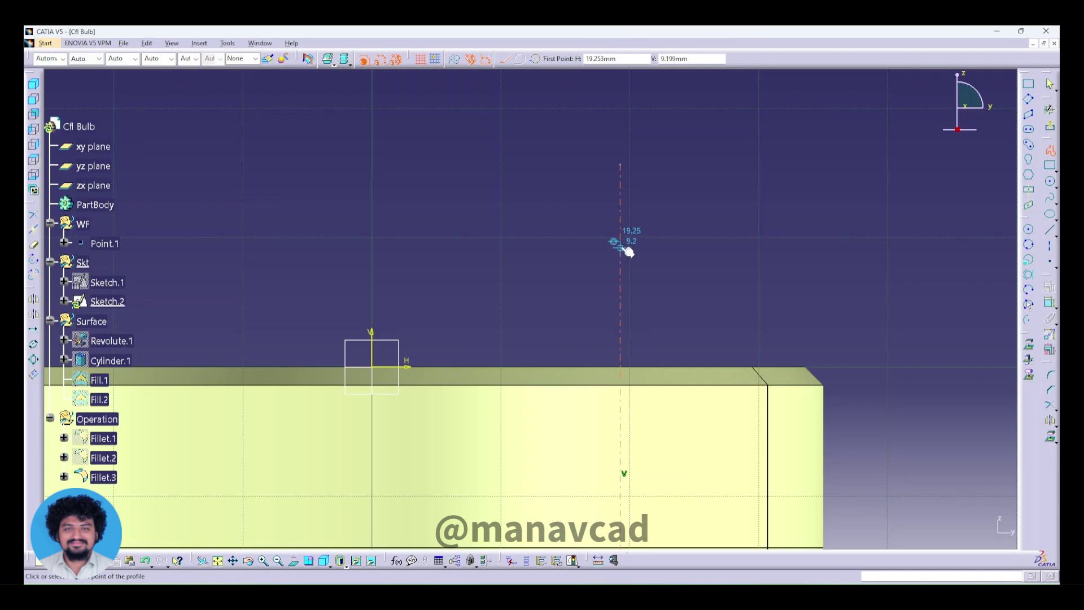
left_click(624, 245)
left_click(671, 248)
left_click(698, 332)
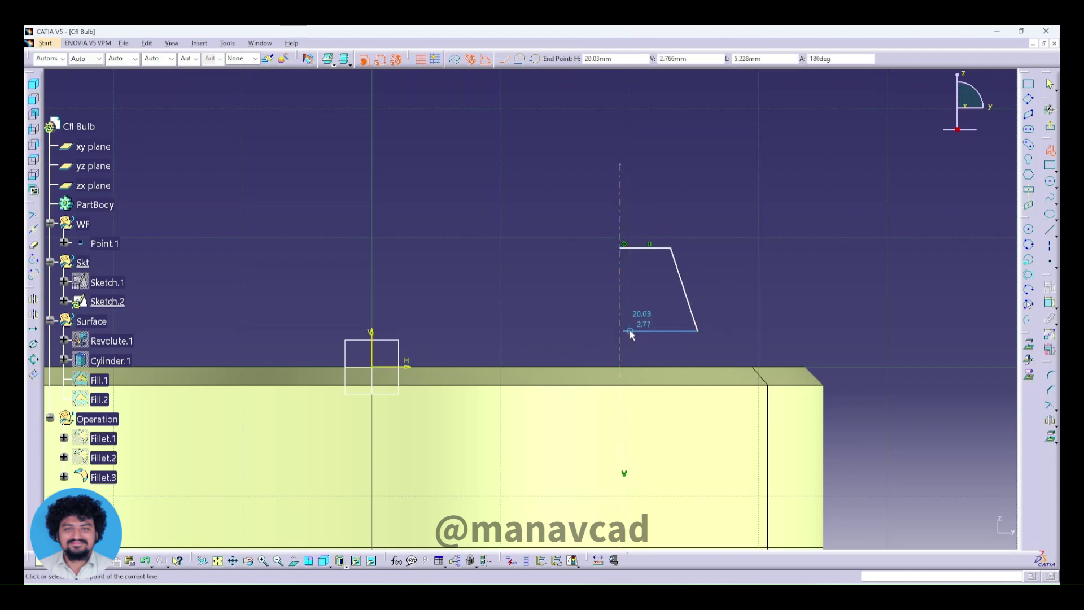
key("Escape")
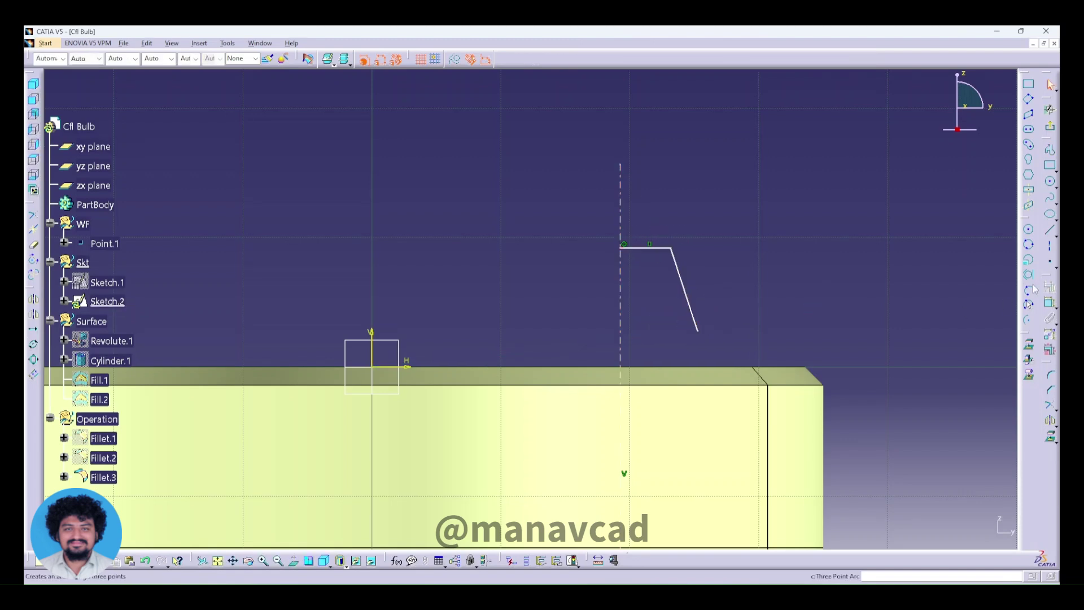
Step: Dimension the profile height to 10 and its offset from the axis to 20
left_click(1049, 306)
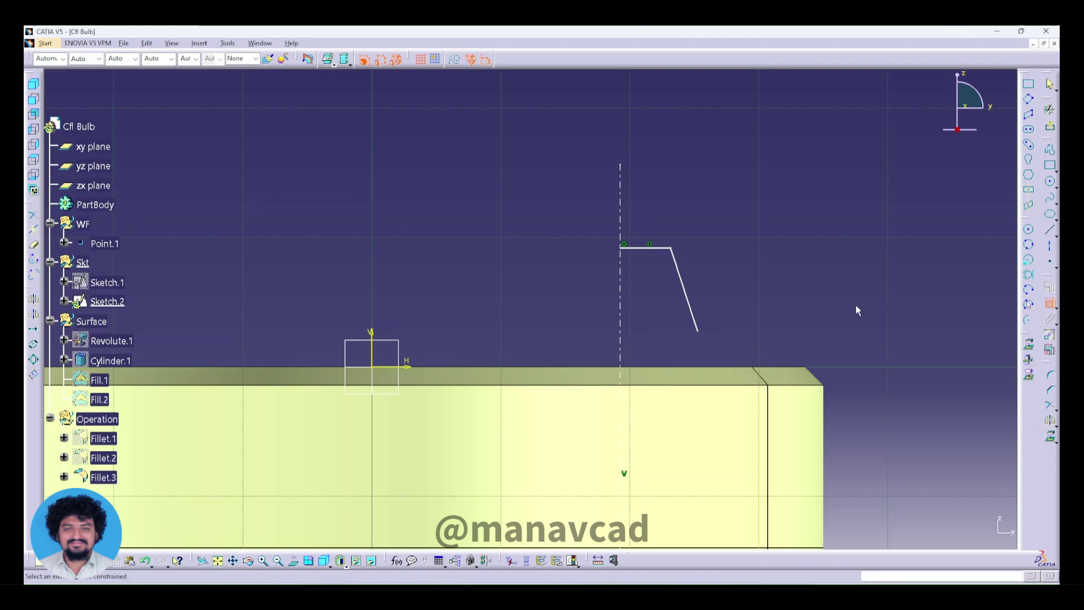
left_click(458, 368)
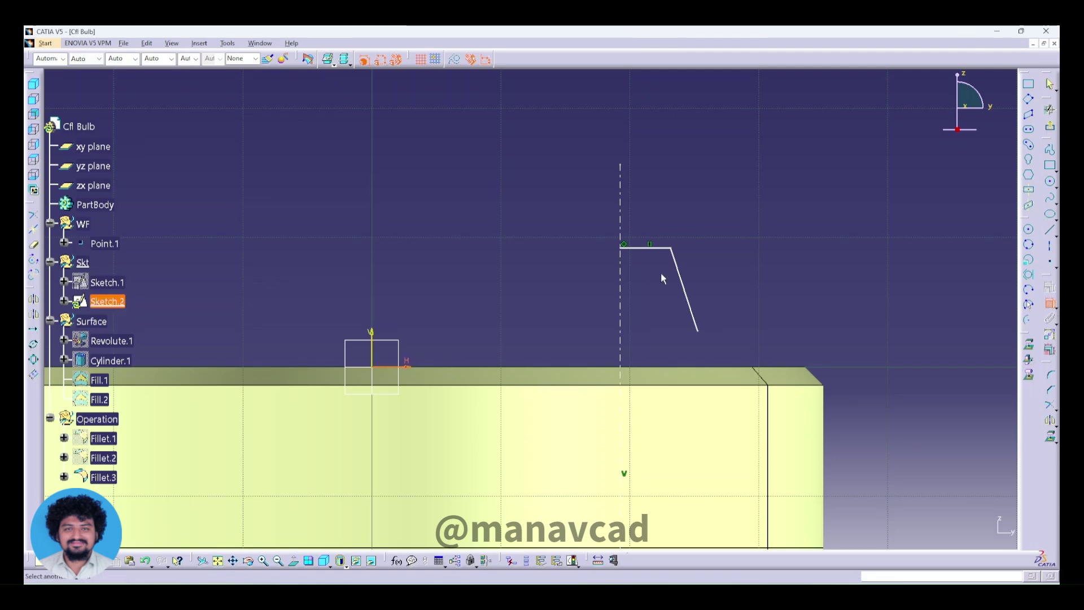
left_click(655, 248)
left_click(841, 307)
double_click(844, 307)
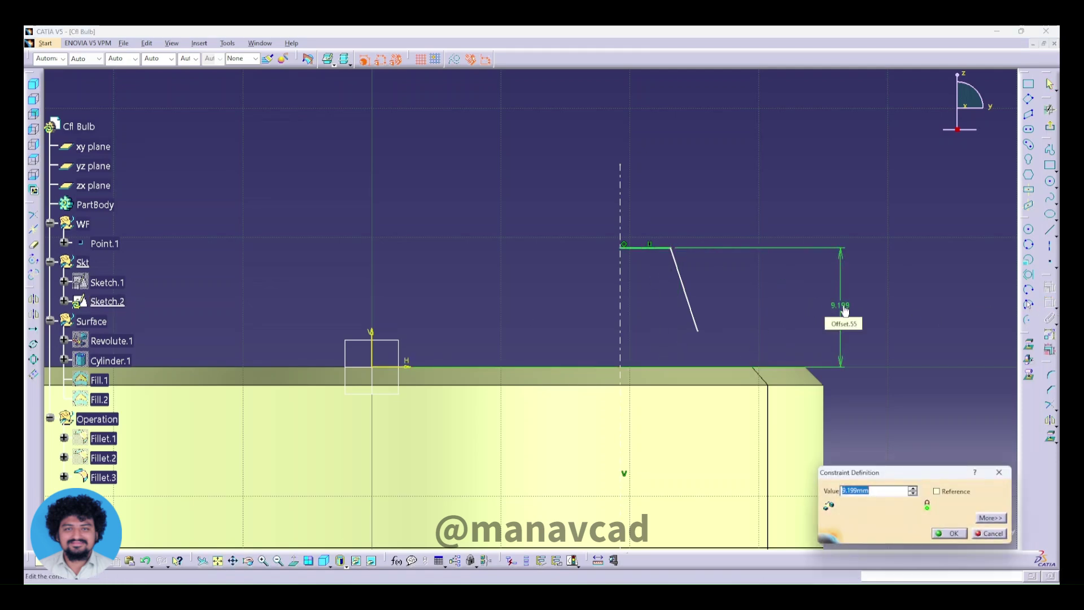
type("10")
key("Return")
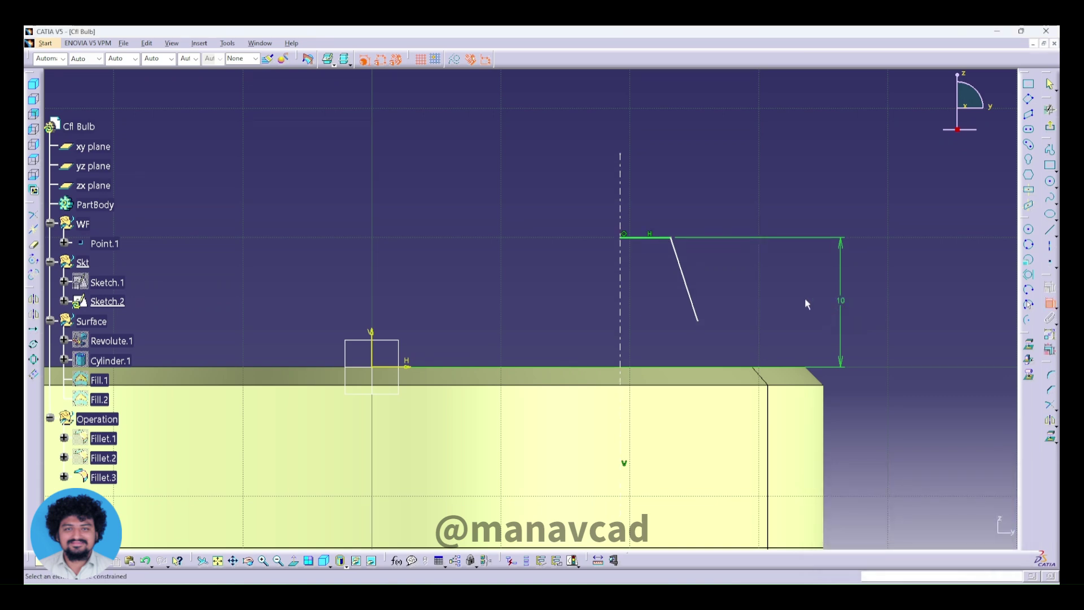
left_click(371, 334)
left_click(620, 307)
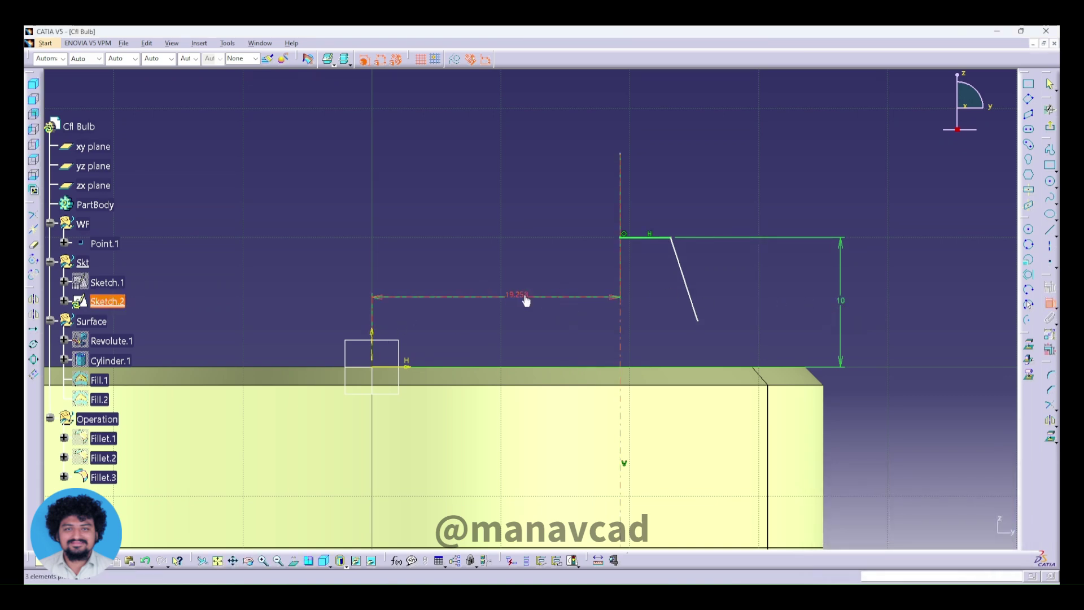
double_click(525, 299)
type("20")
key("Return")
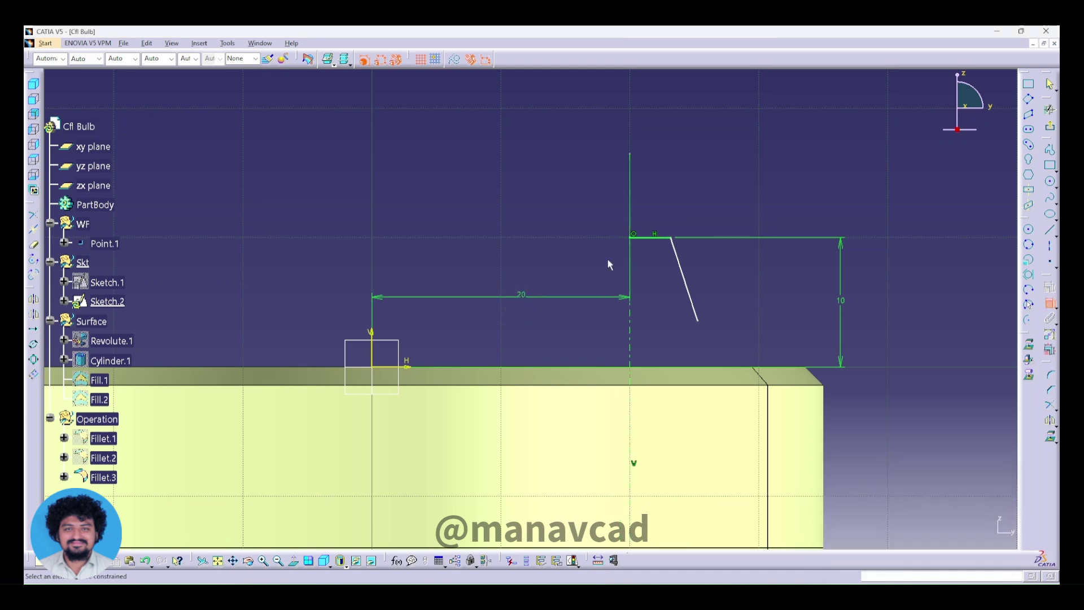
left_click_drag(602, 295, 604, 102)
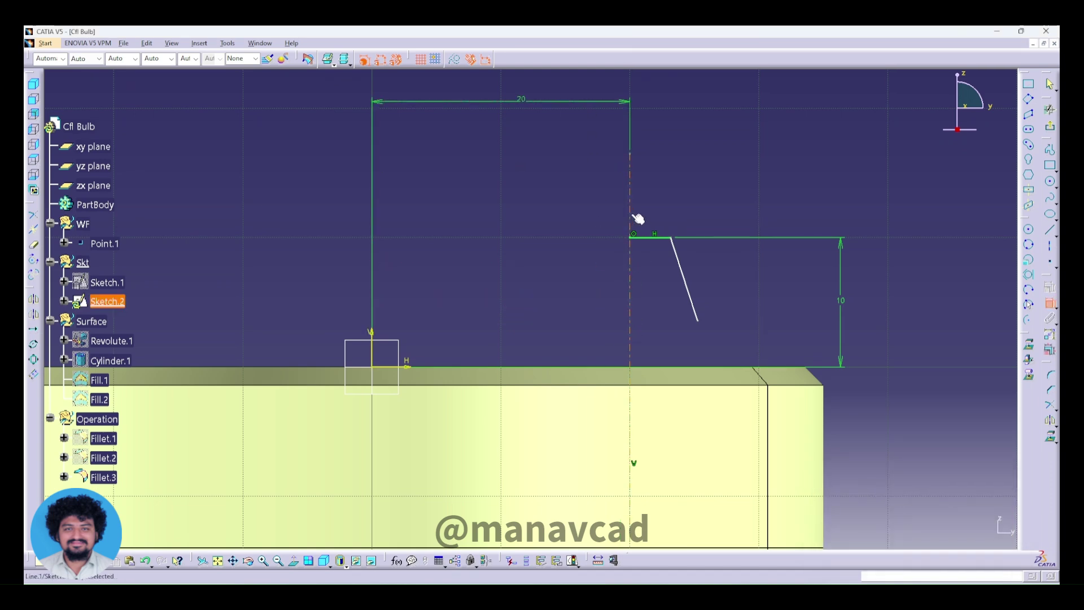
Step: Add diameter dimensions about the centreline: 12 at the top, 16 at the bottom
left_click(631, 223)
right_click(655, 186)
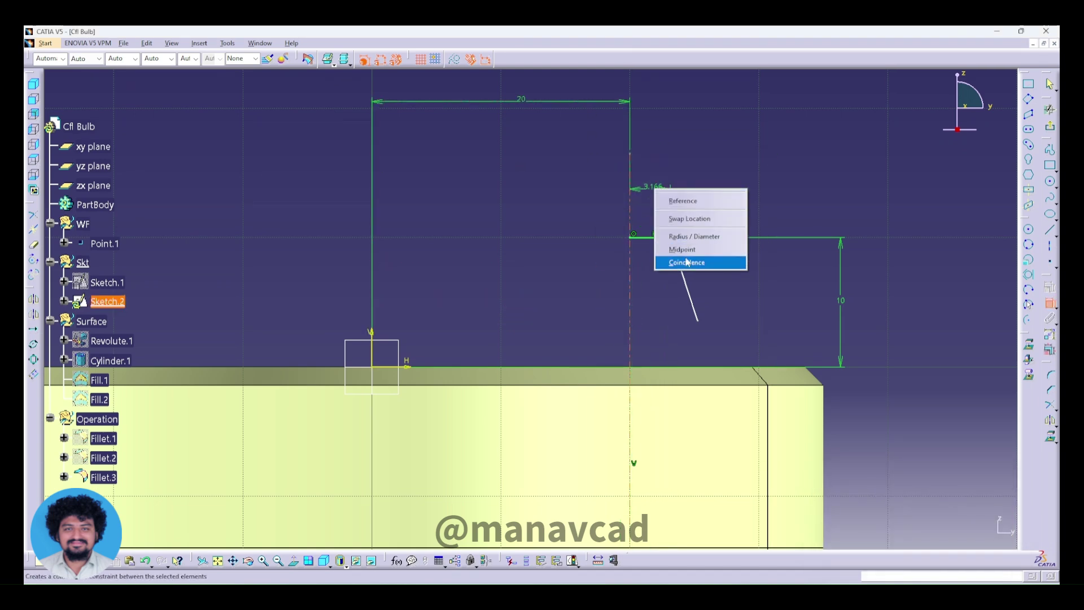
left_click(678, 262)
left_click(646, 173)
left_click(699, 320)
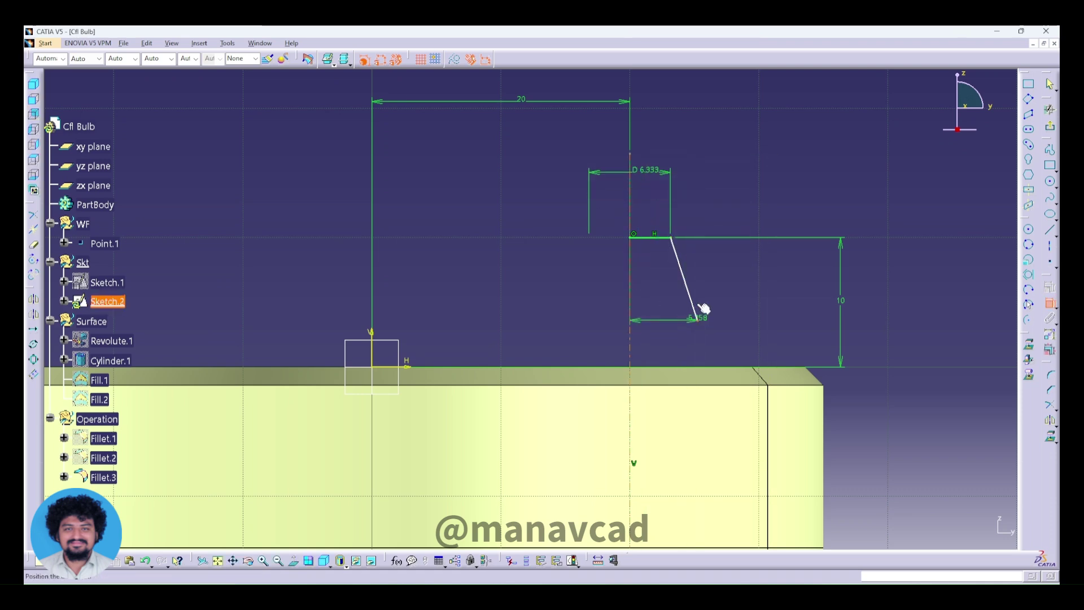
right_click(699, 210)
left_click(738, 256)
left_click(650, 339)
middle_click_drag(655, 309, 606, 291, "ctrl")
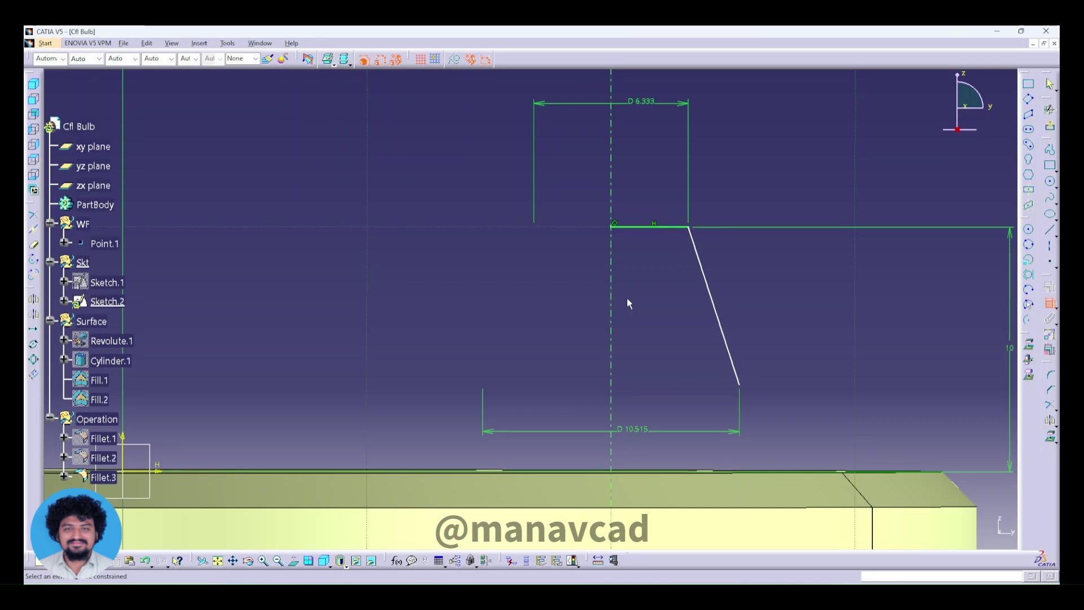
double_click(643, 103)
type("12")
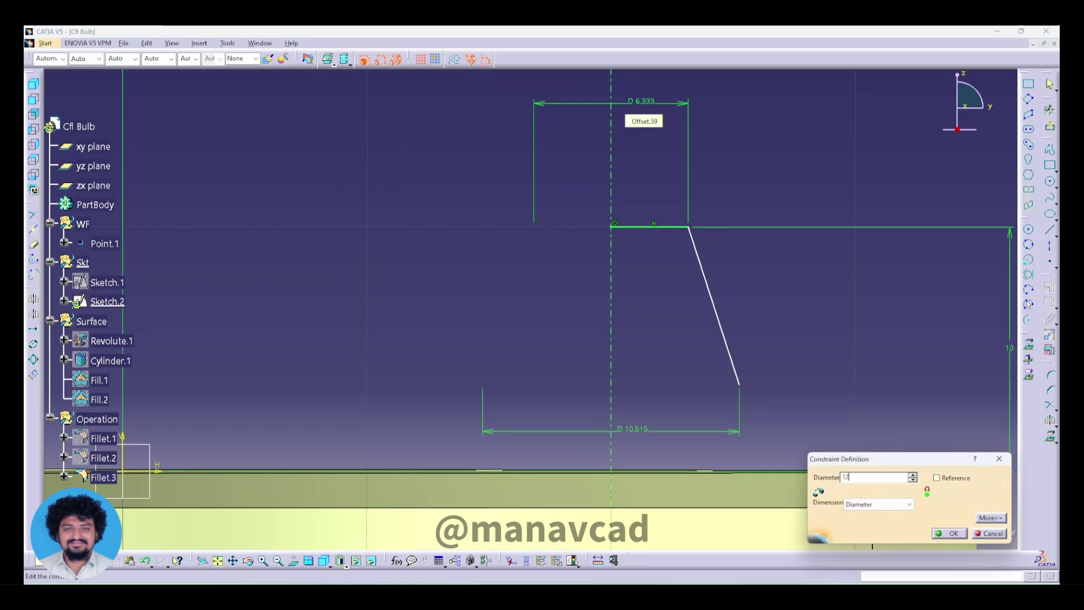
key("Return")
double_click(629, 432)
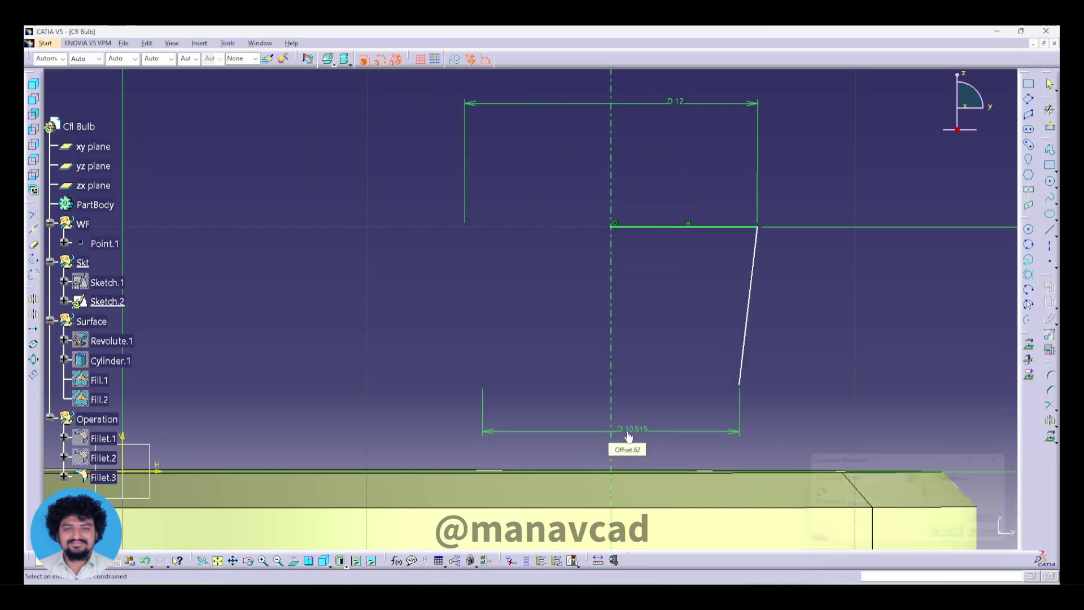
type("16")
key("Return")
Step: Snap the slanted line's lower end onto the base's top edge
middle_click_drag(710, 366, 672, 374, "ctrl")
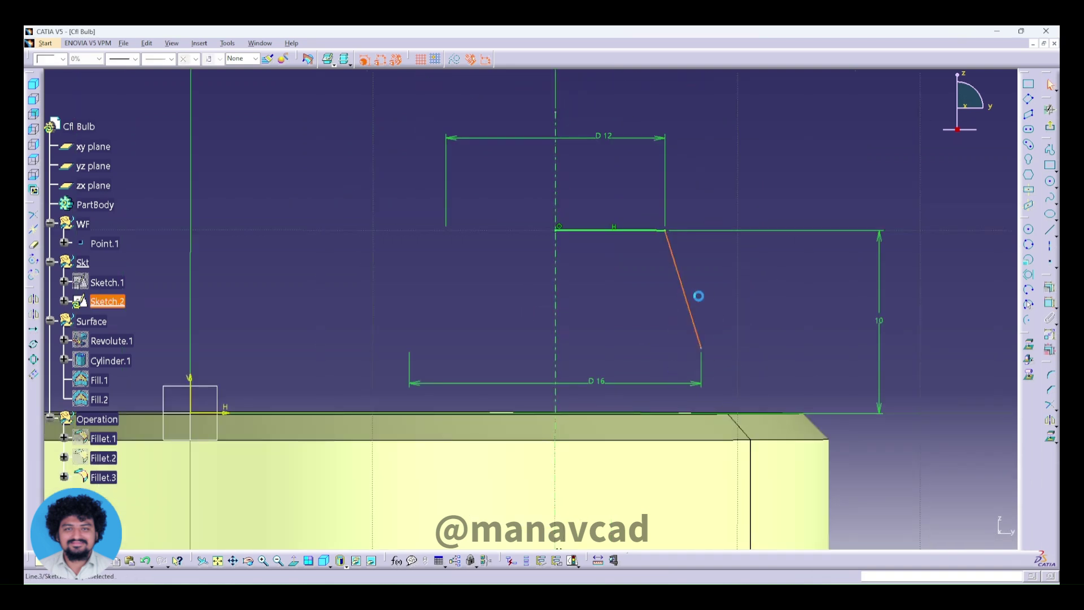
left_click_drag(697, 296, 693, 357)
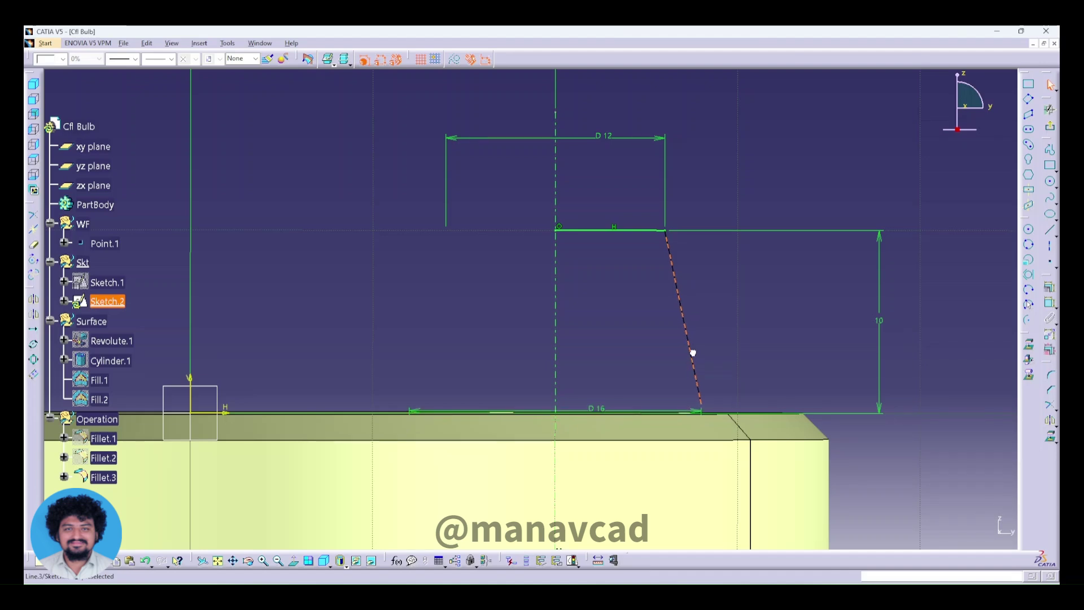
middle_click_drag(641, 378, 627, 298)
left_click(399, 534)
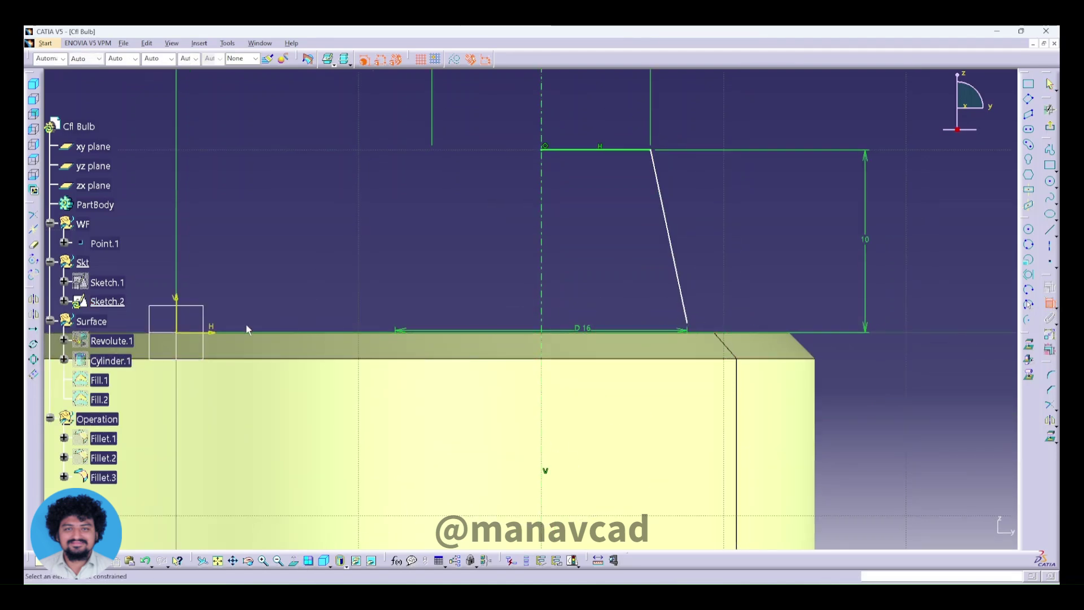
right_click(692, 326)
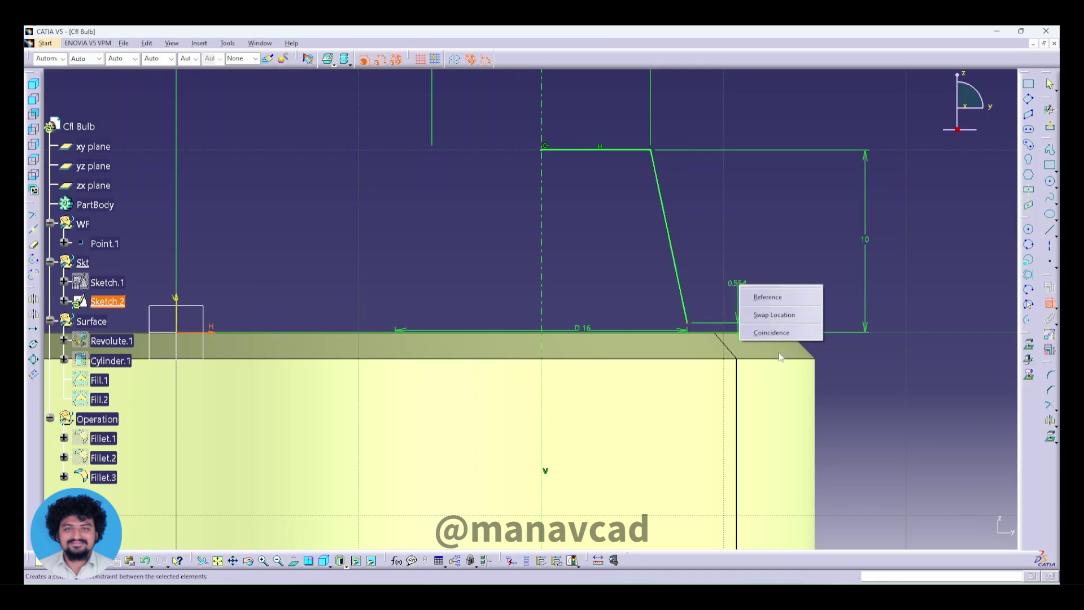
middle_click_drag(927, 375, 840, 452)
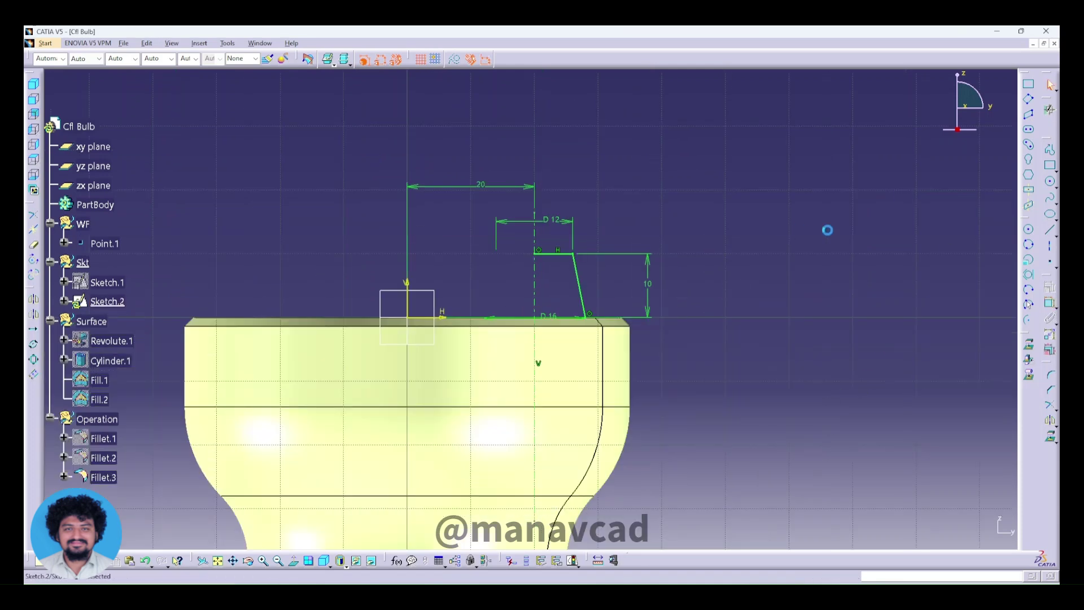
Step: Make Surface the work set and revolve Sketch.2 into the Revolute.2 cone boss
right_click(92, 321)
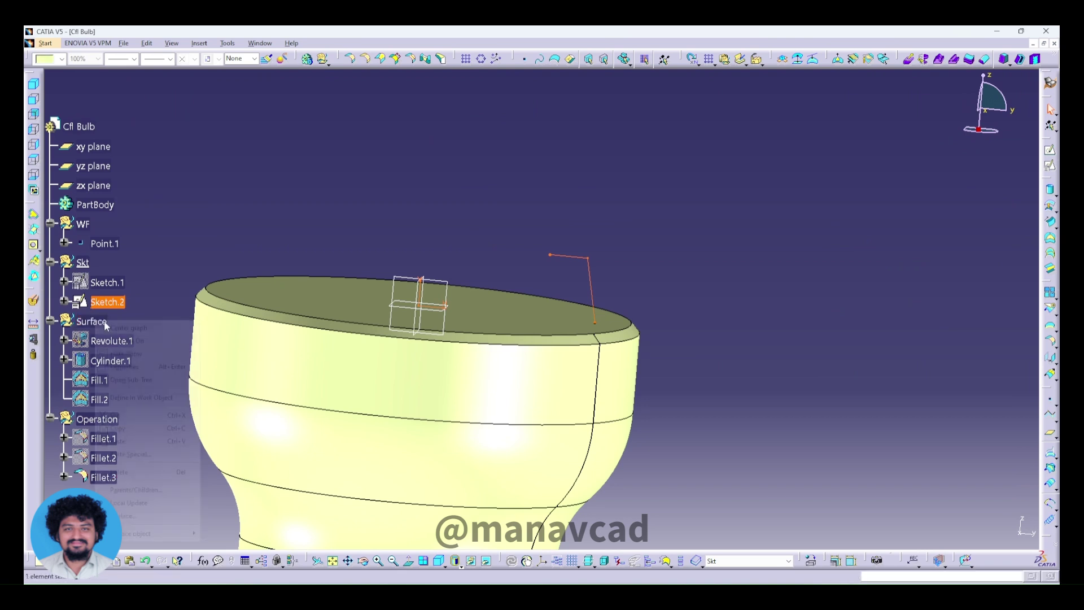
left_click(130, 509)
left_click(1020, 208)
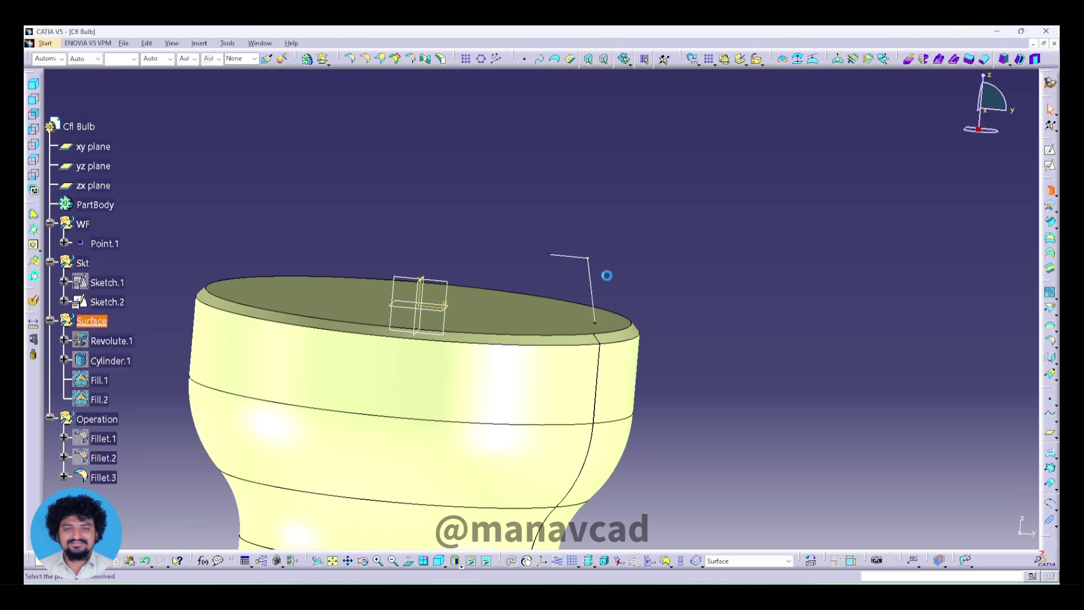
left_click(589, 273)
left_click(924, 532)
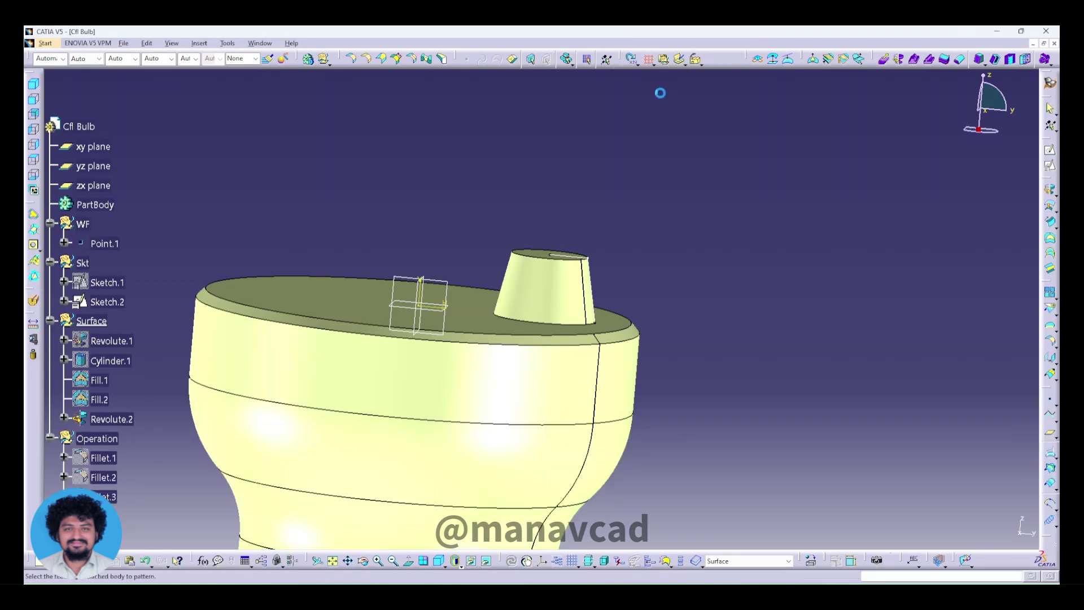
left_click(561, 287)
Step: Circular-pattern the cone about the Z axis, adding a copy at 180°
right_click(926, 448)
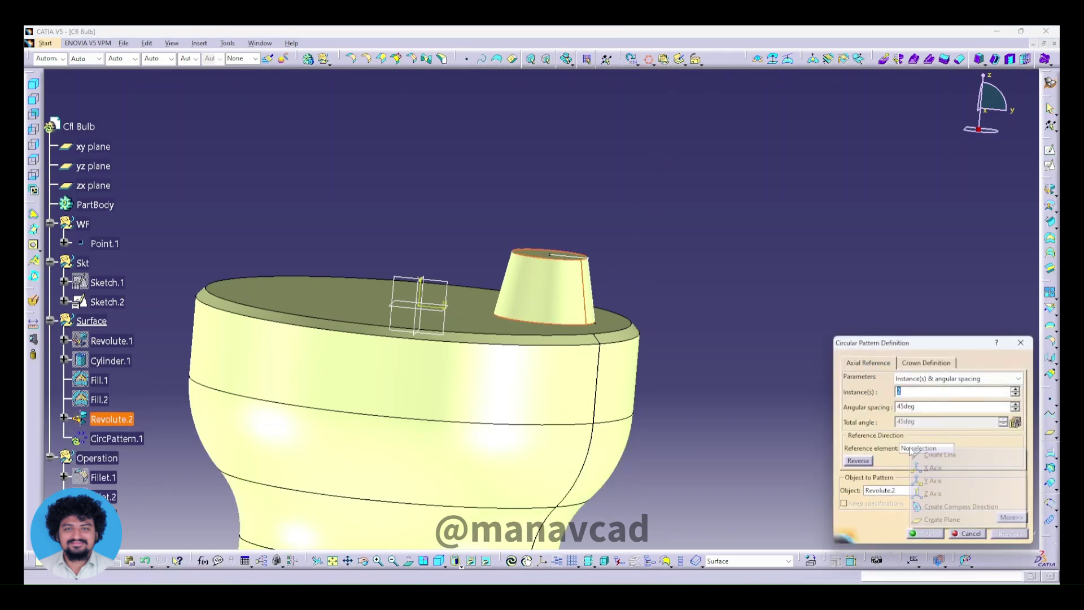
left_click(932, 499)
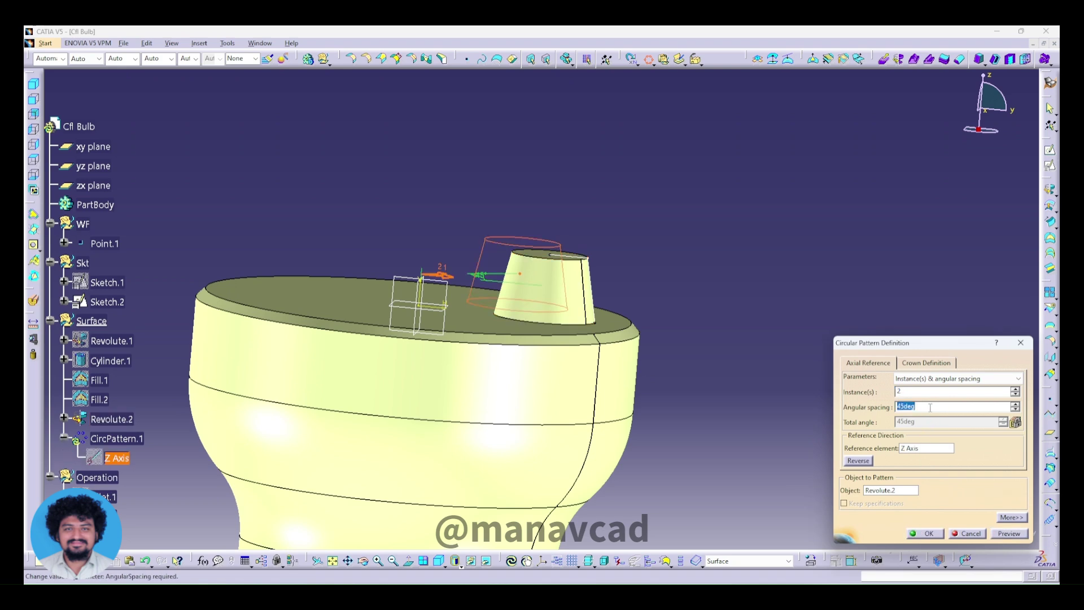
left_click(954, 407)
type("180")
left_click(1008, 533)
middle_click_drag(819, 480, 757, 508)
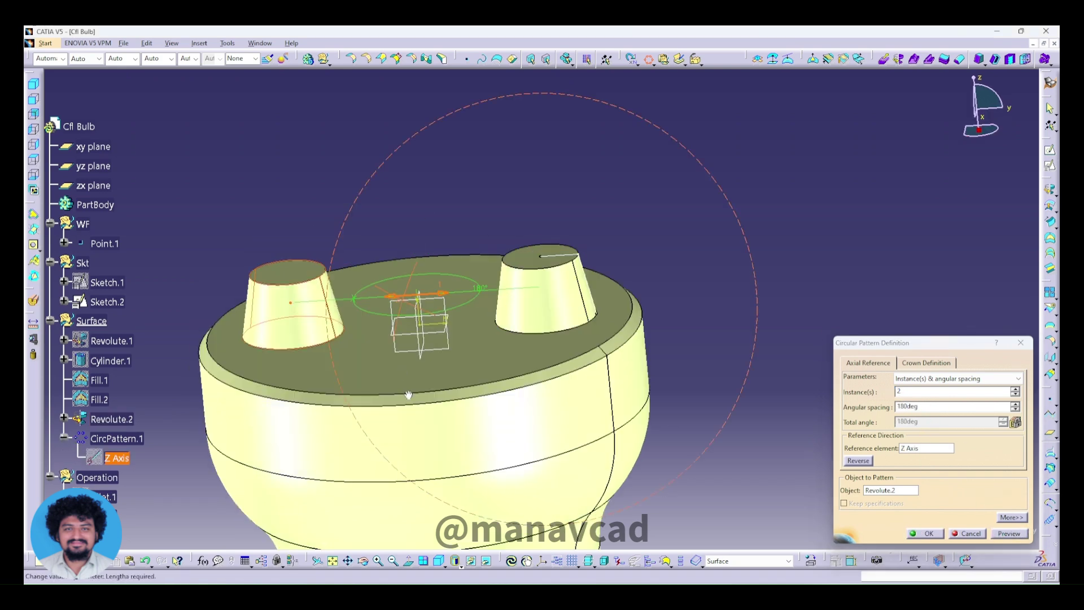
left_click(924, 533)
middle_click_drag(687, 302, 672, 338)
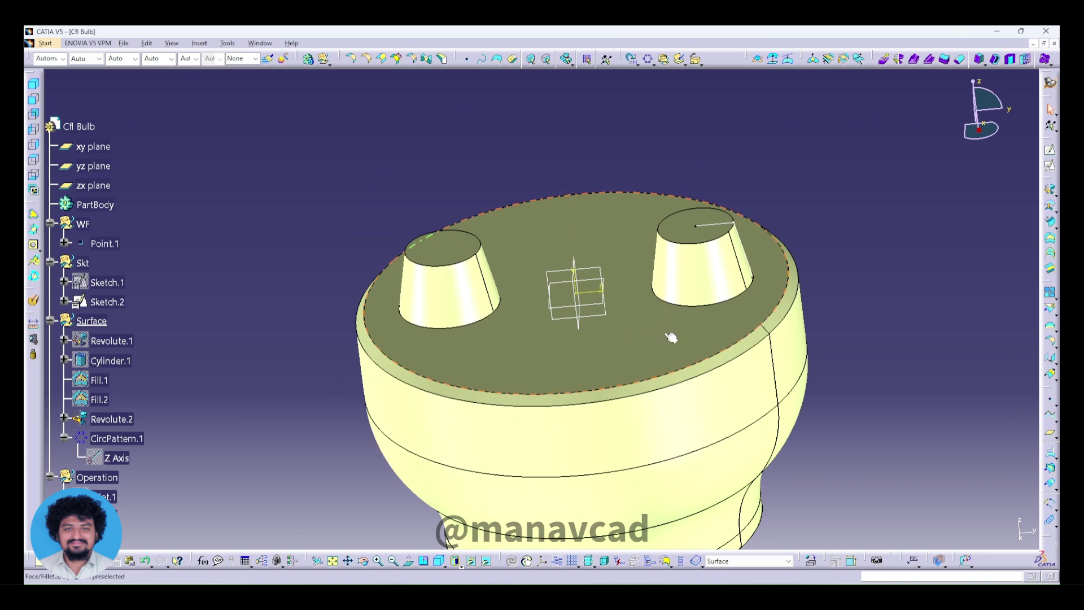
Step: Make Operation the work set and start a fillet between Revolute.2 and Fillet.3
scroll(279, 241, "down", 5)
left_click(106, 284)
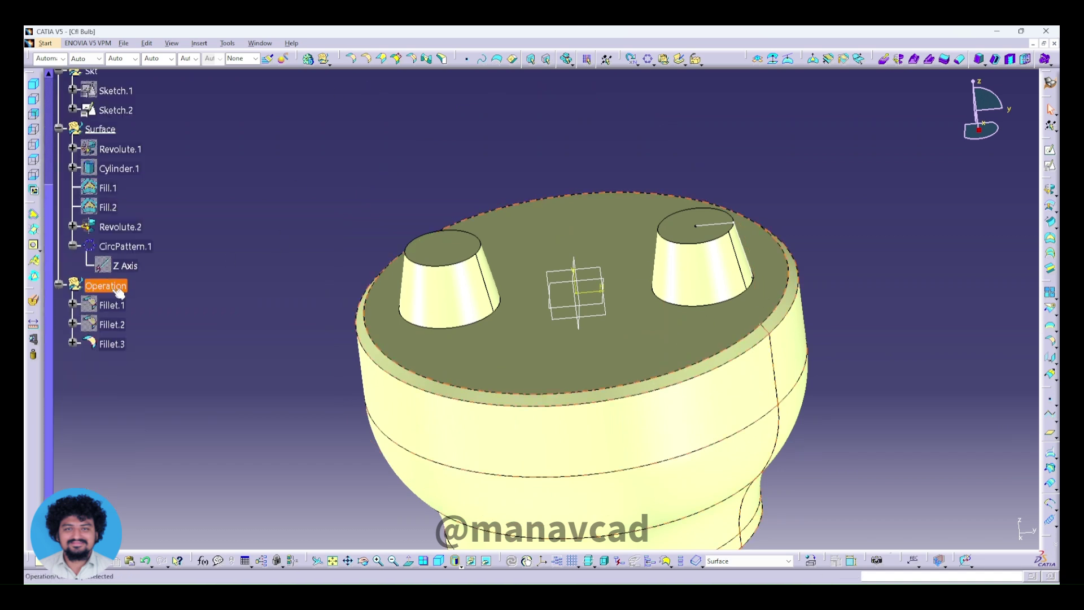
right_click(106, 285)
left_click(141, 366)
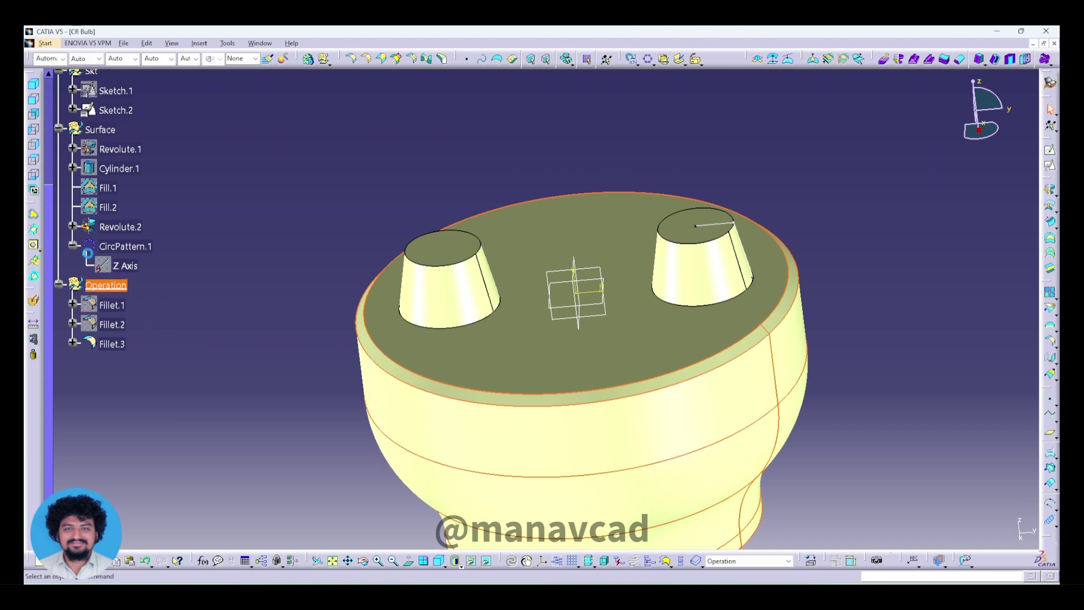
left_click(350, 58)
left_click(714, 332)
left_click(685, 327)
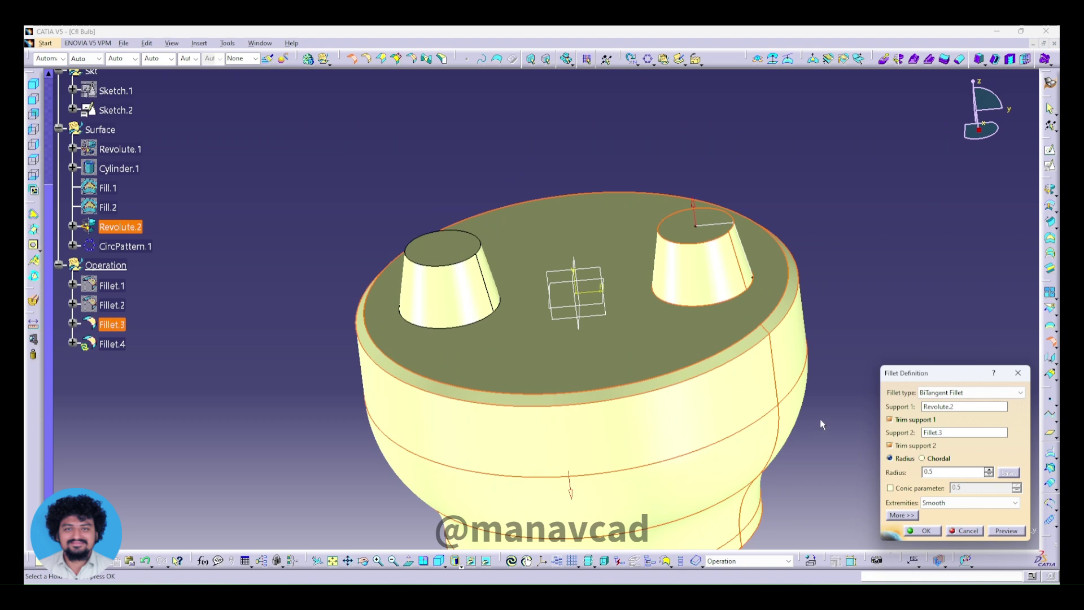
Step: Blend both cone bosses into the base top face with 0.5 bitangent fillets (Fillet.4, Fillet.5)
left_click(998, 536)
left_click(914, 530)
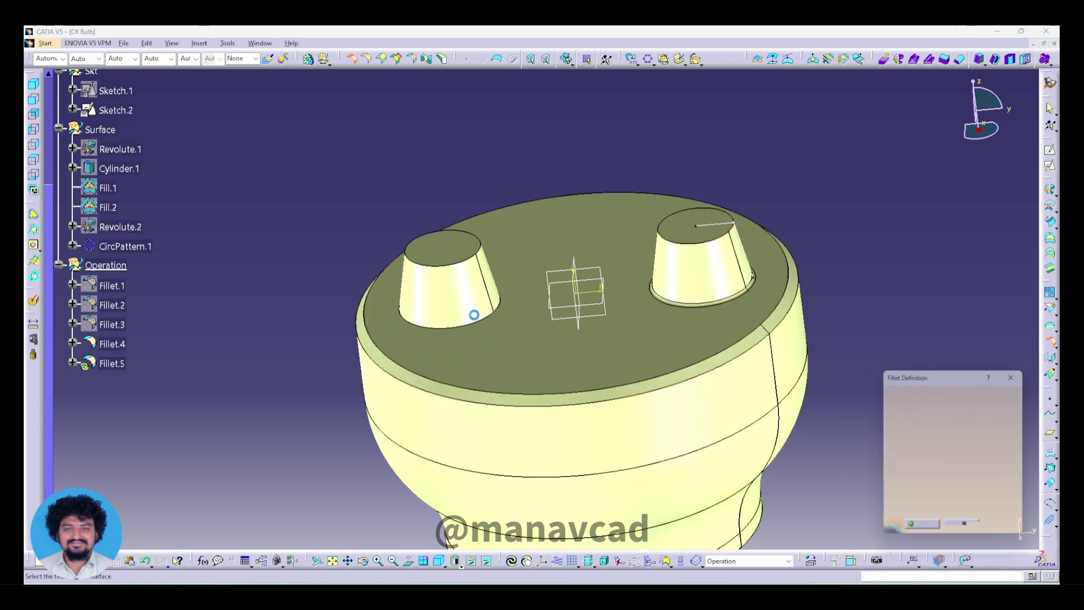
left_click(459, 308)
left_click(477, 339)
left_click(926, 531)
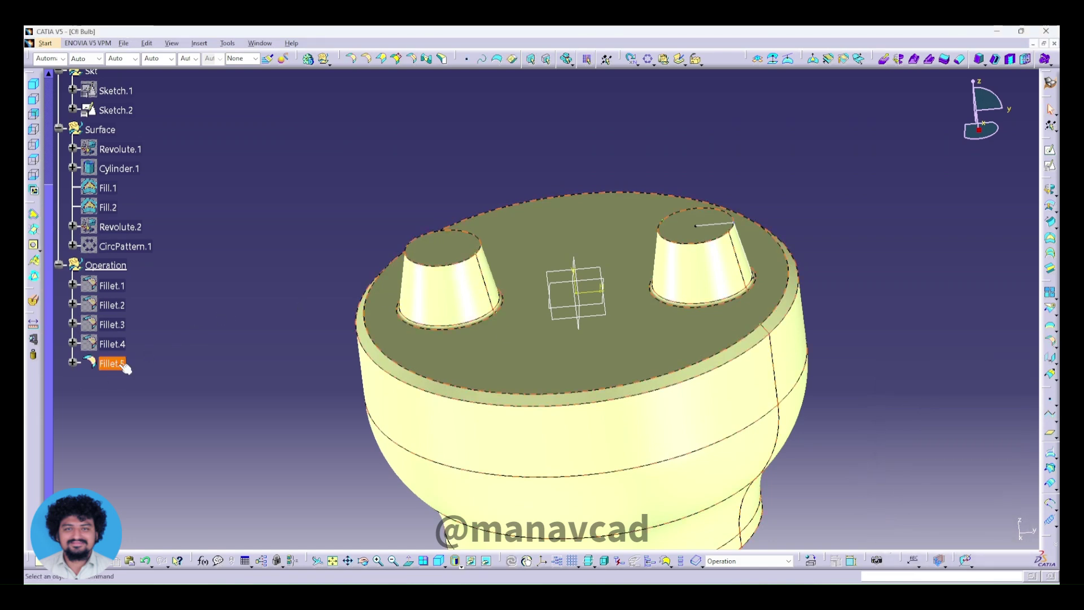
Step: Round the top edges of both cone bosses with an edge fillet
left_click(261, 439)
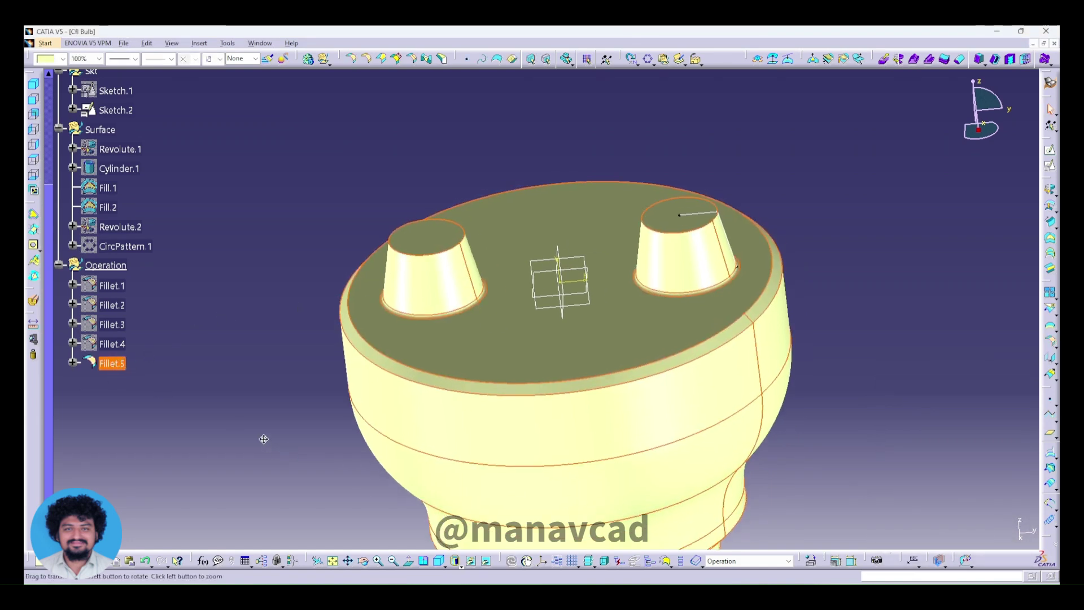
left_click(455, 244)
left_click(661, 225)
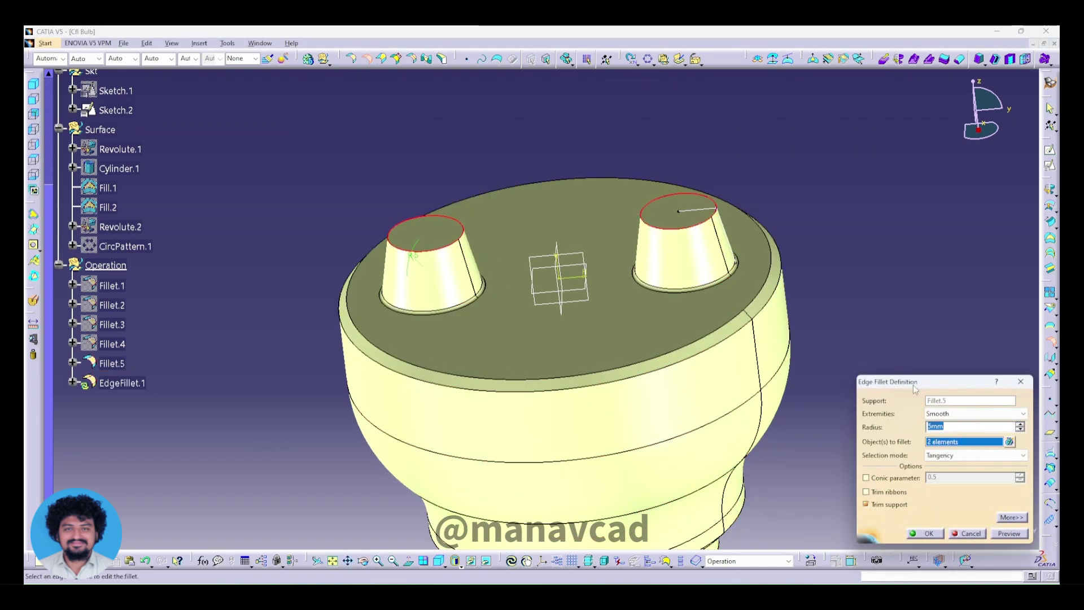
left_click(926, 534)
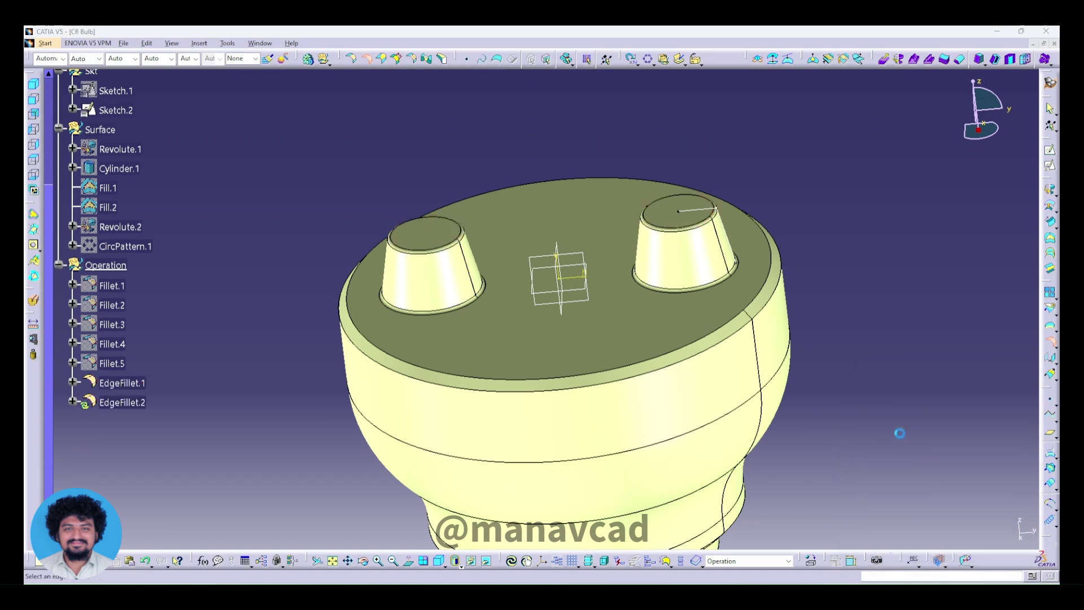
mouse_move(512, 355)
middle_mouse_down()
mouse_move(512, 277)
mouse_move(526, 354)
mouse_move(571, 348)
middle_mouse_up()
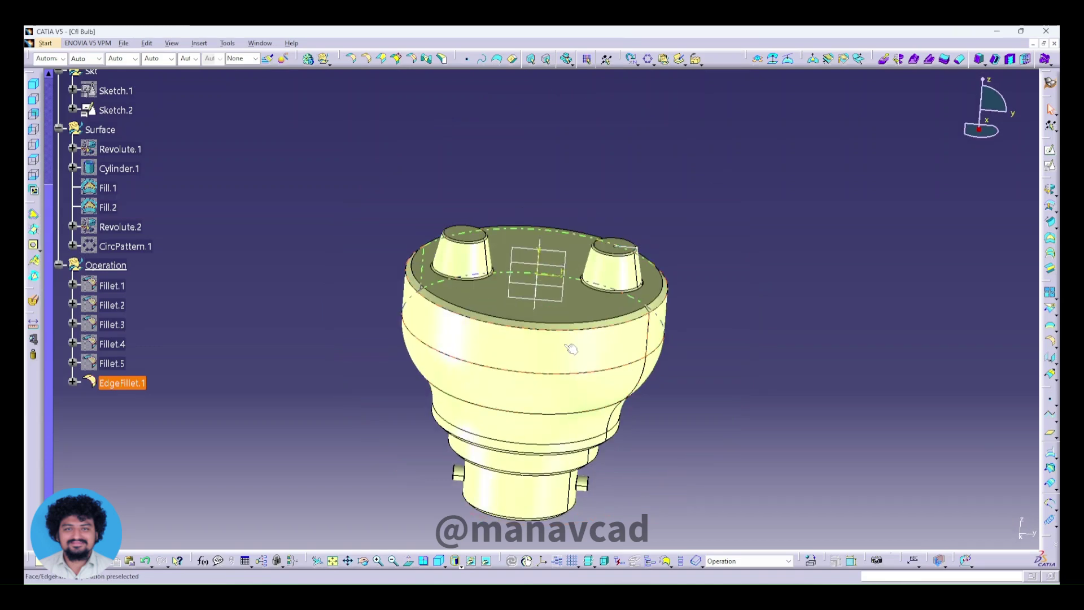
scroll(98, 103, "up", 5)
Step: Make WF the work object and add a Z-direction line from the Sketch.2 vertex
right_click(89, 223)
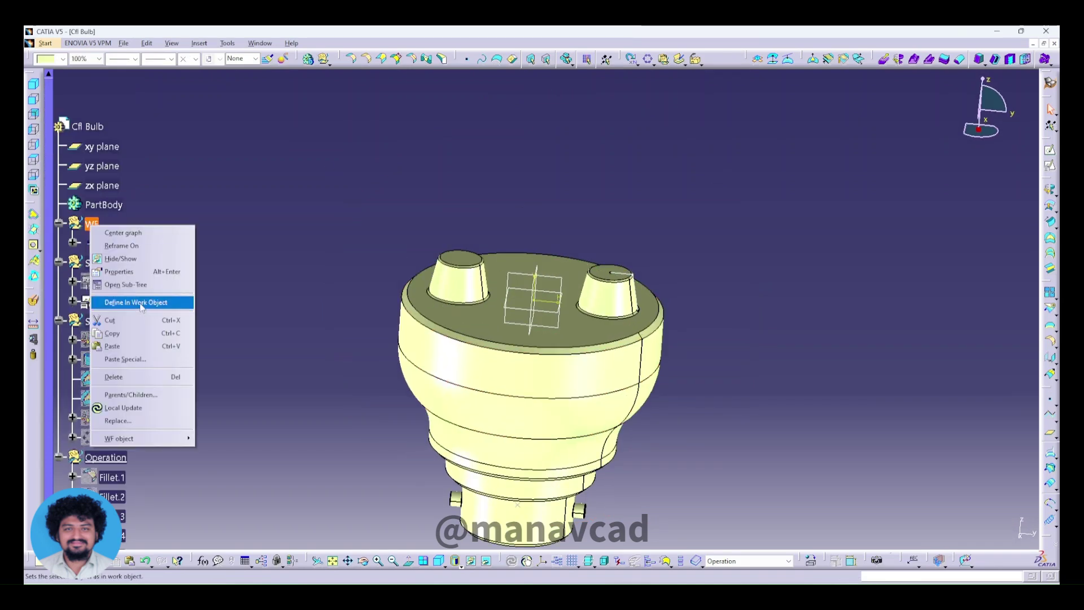
left_click(130, 301)
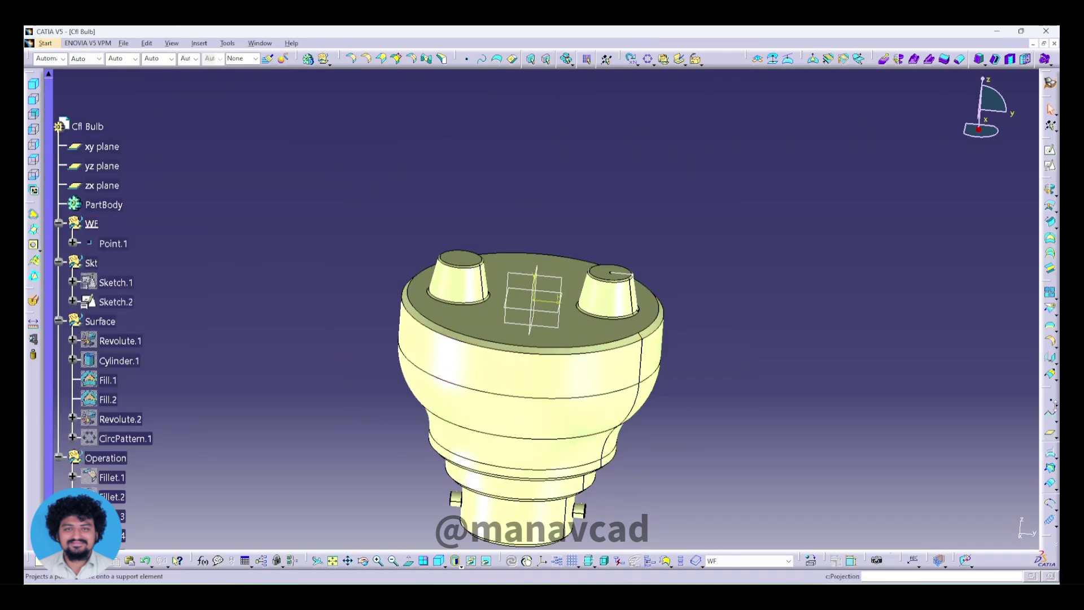
left_click(1021, 431)
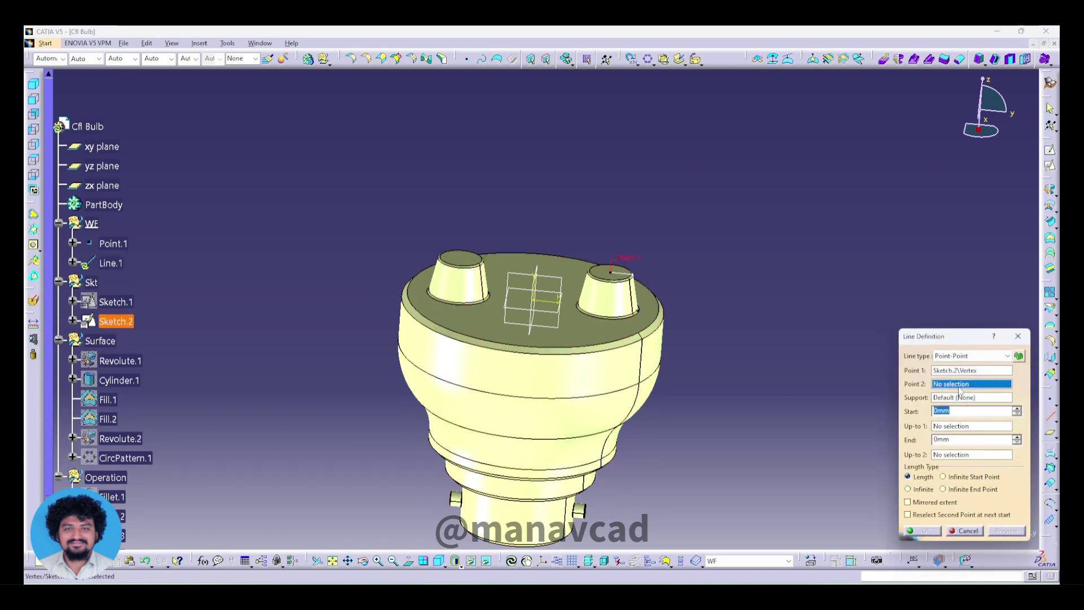
left_click(967, 356)
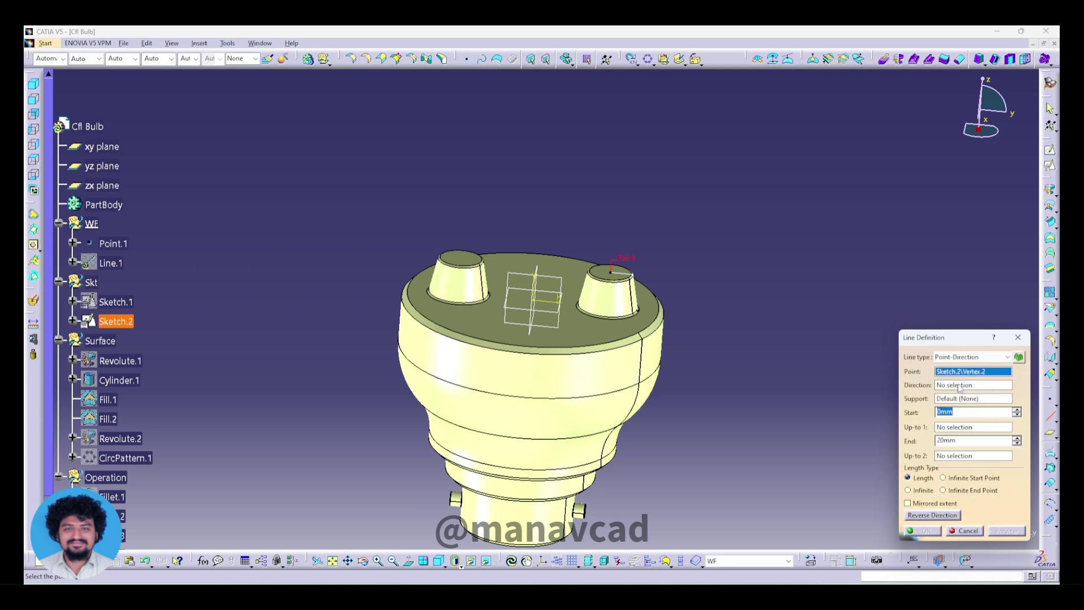
right_click(960, 388)
left_click(971, 462)
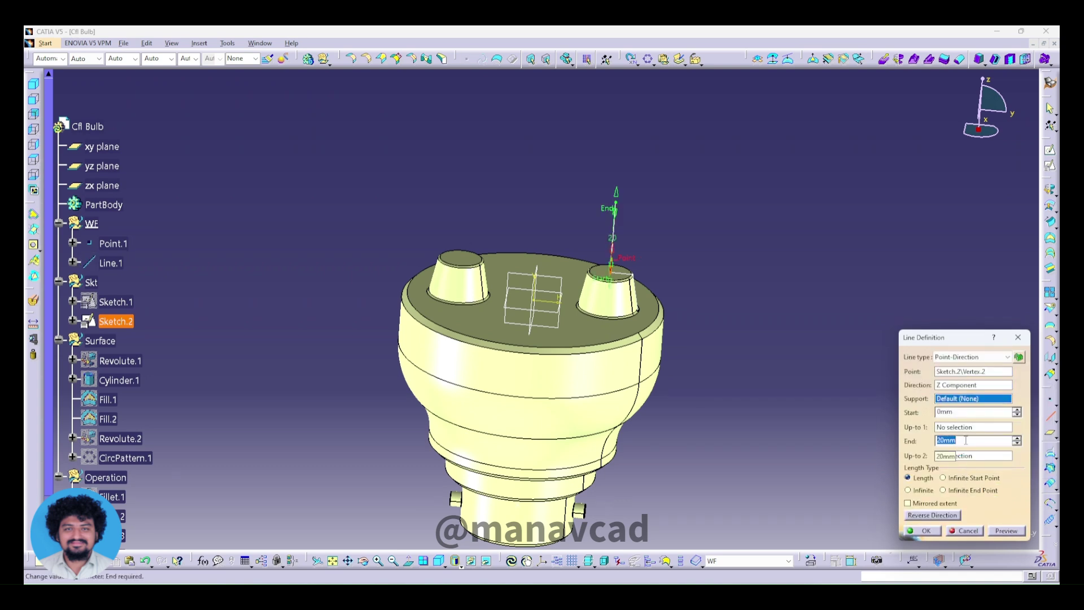
type("15")
key("Return")
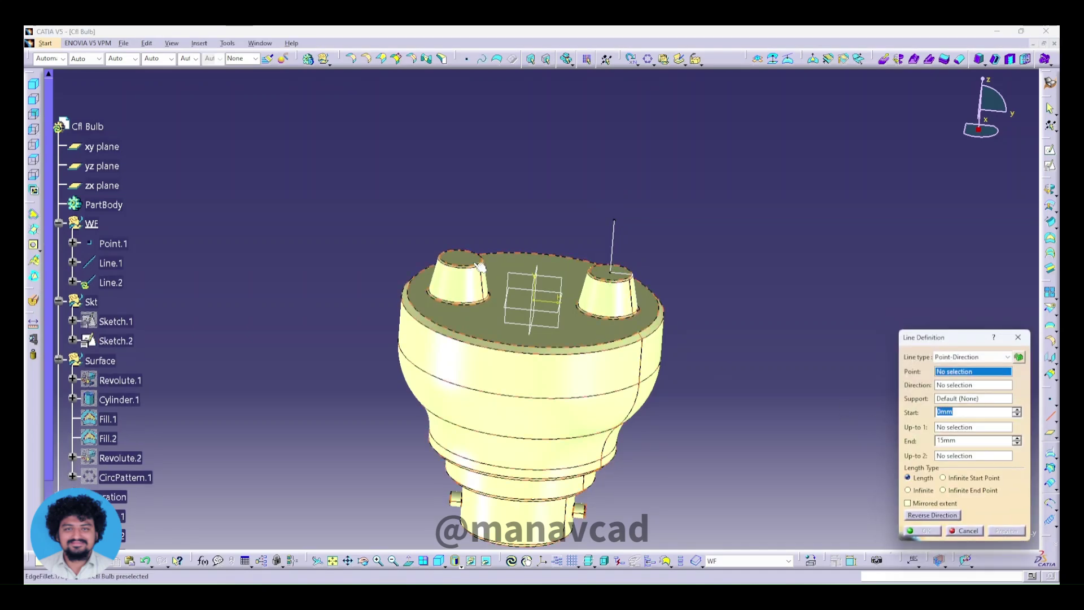
Step: Create Point.2 at the centre of the left boss's top circular edge
left_click(1017, 338)
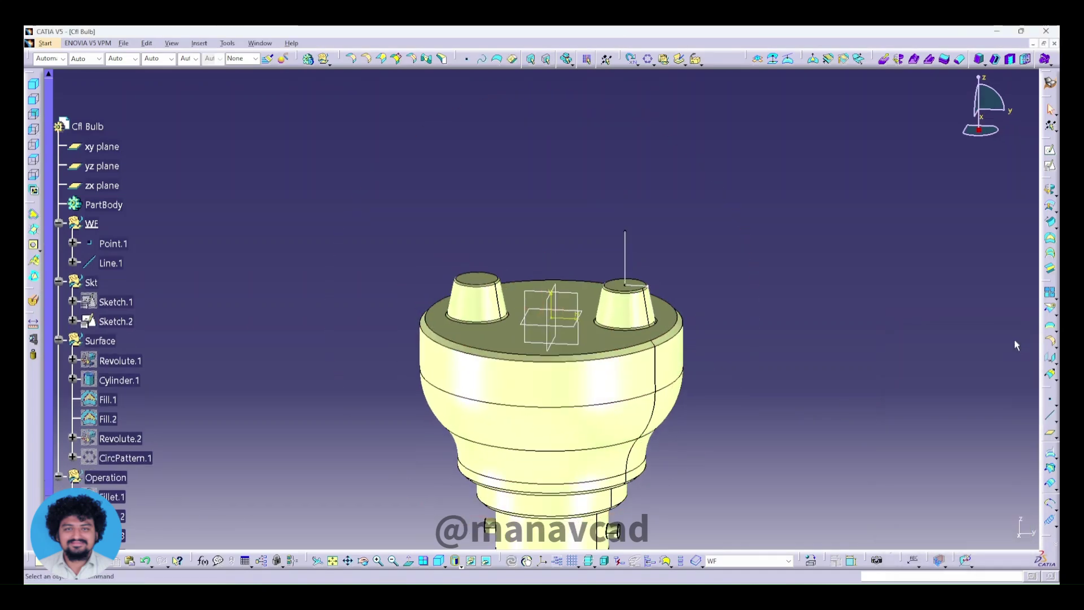
left_click(627, 249)
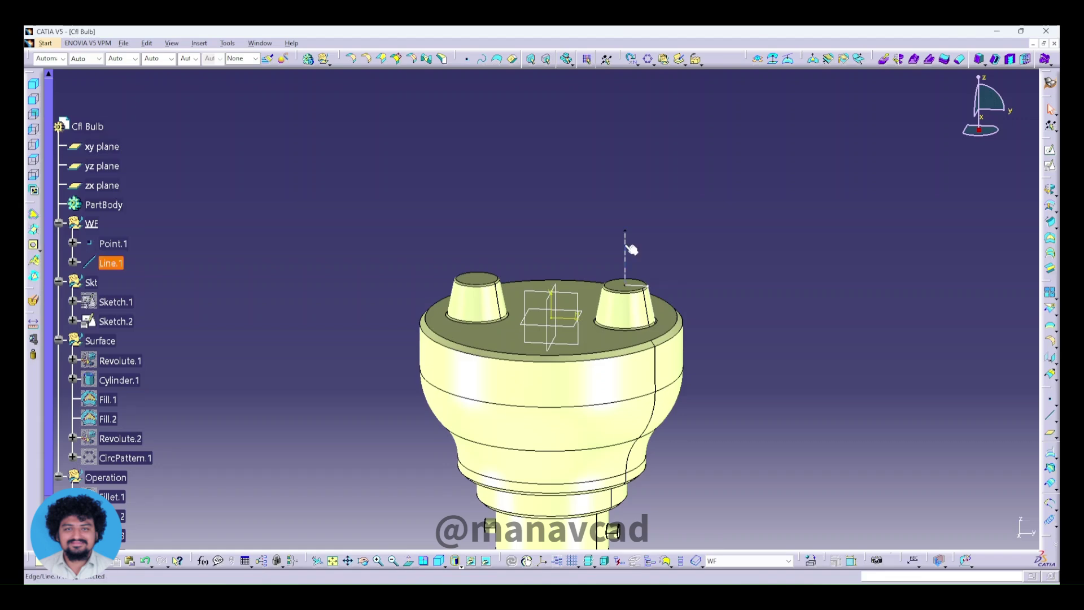
left_click(1051, 401)
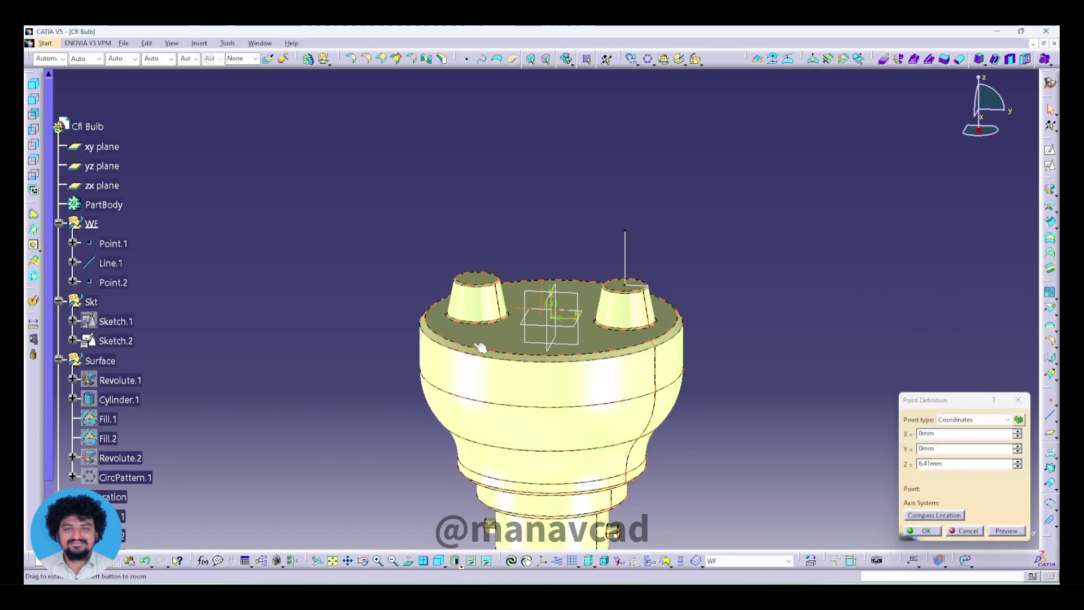
scroll(484, 311, "up", 3)
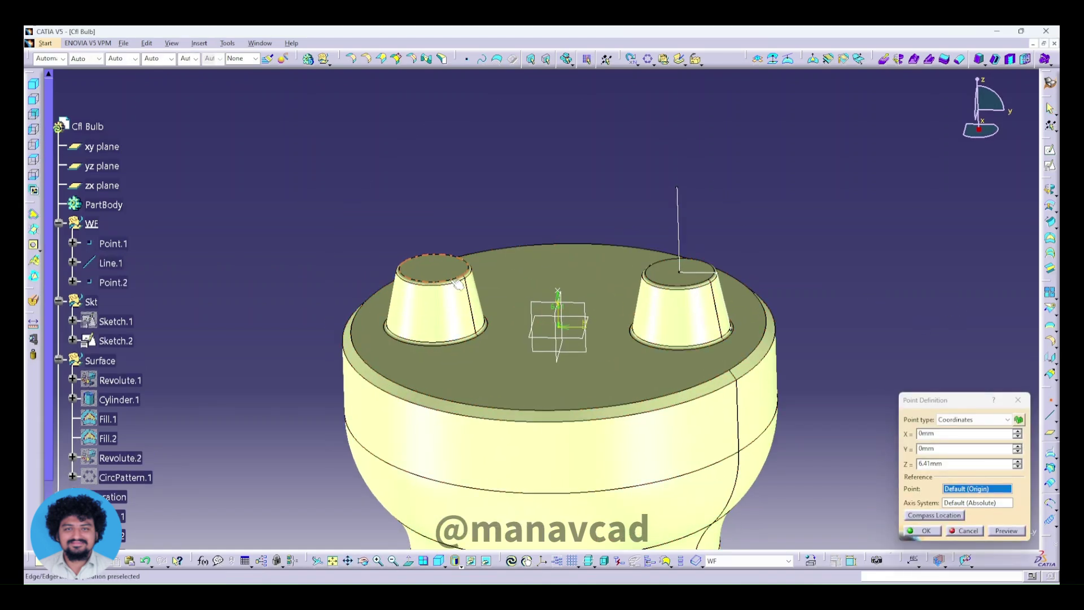
left_click(458, 283)
left_click(977, 359)
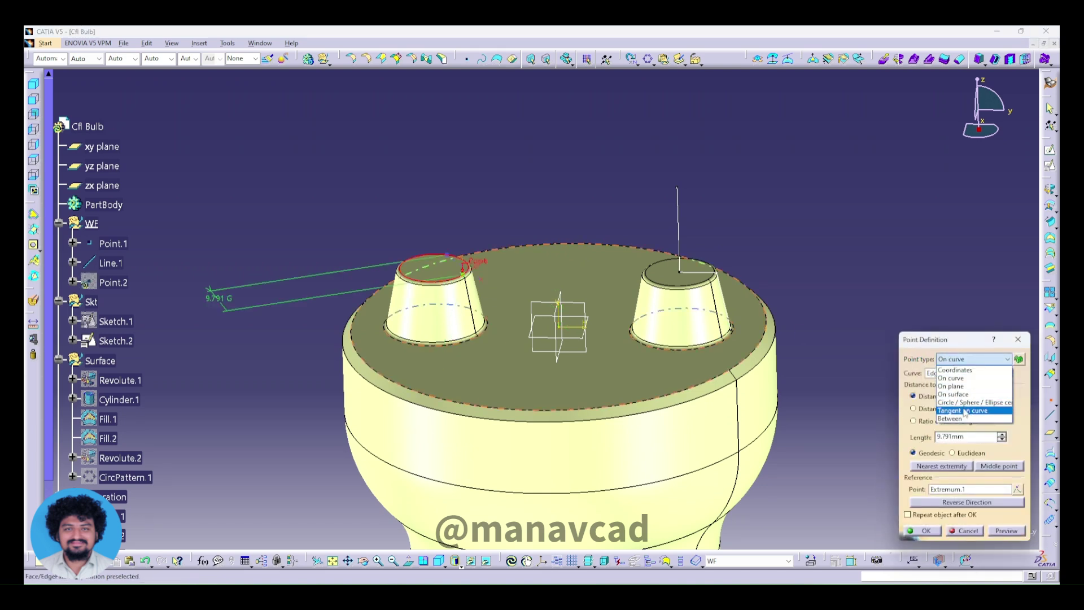
left_click(961, 402)
left_click(926, 531)
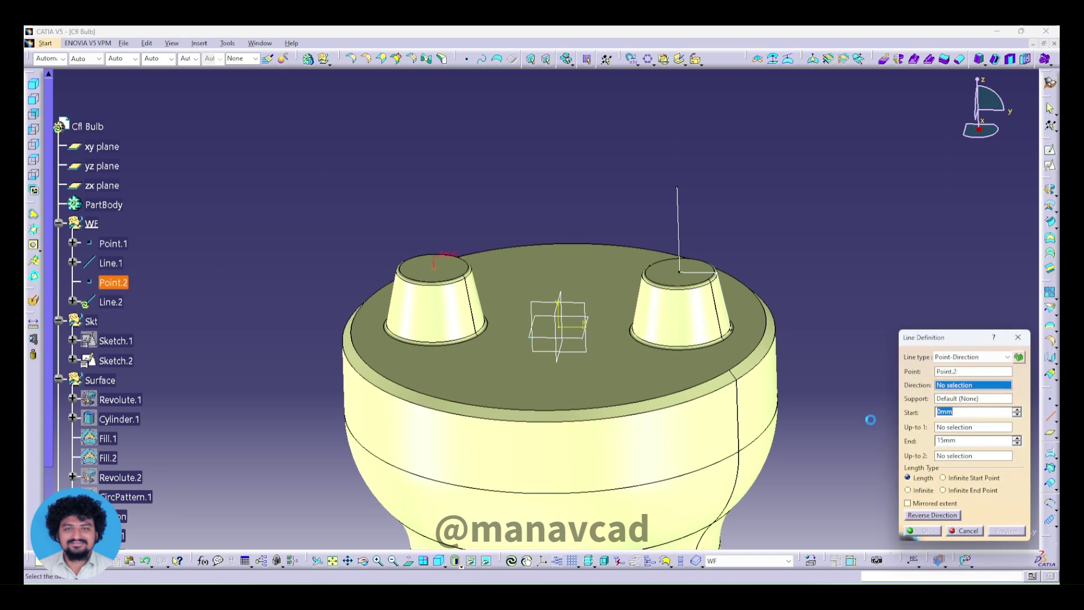
Step: Add a 15 mm vertical line along Z rising from Point.2
right_click(974, 385)
left_click(972, 458)
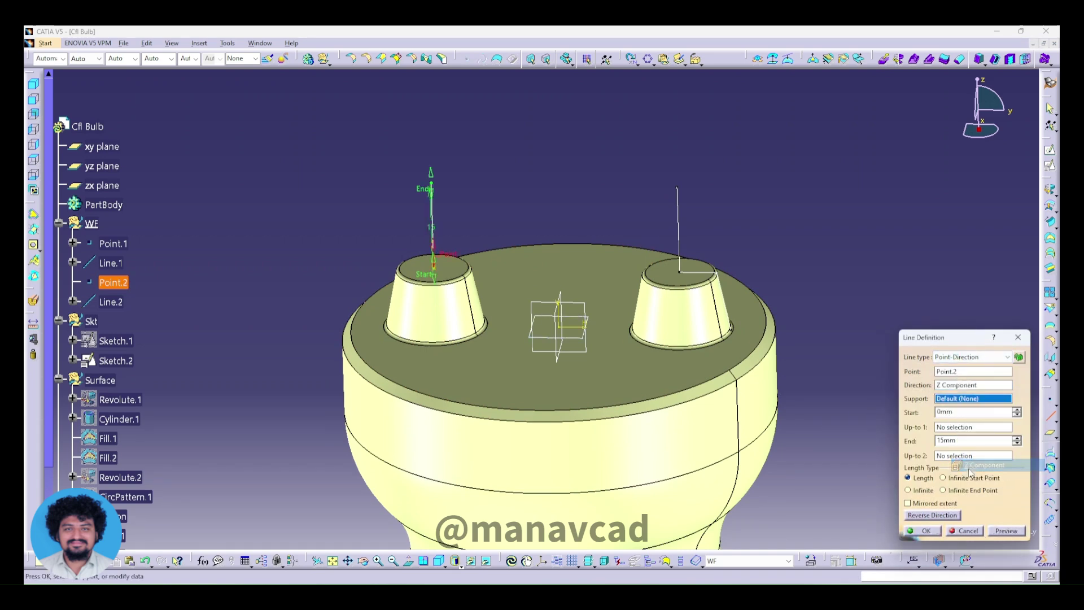
left_click(925, 530)
middle_click_drag(559, 328, 562, 337)
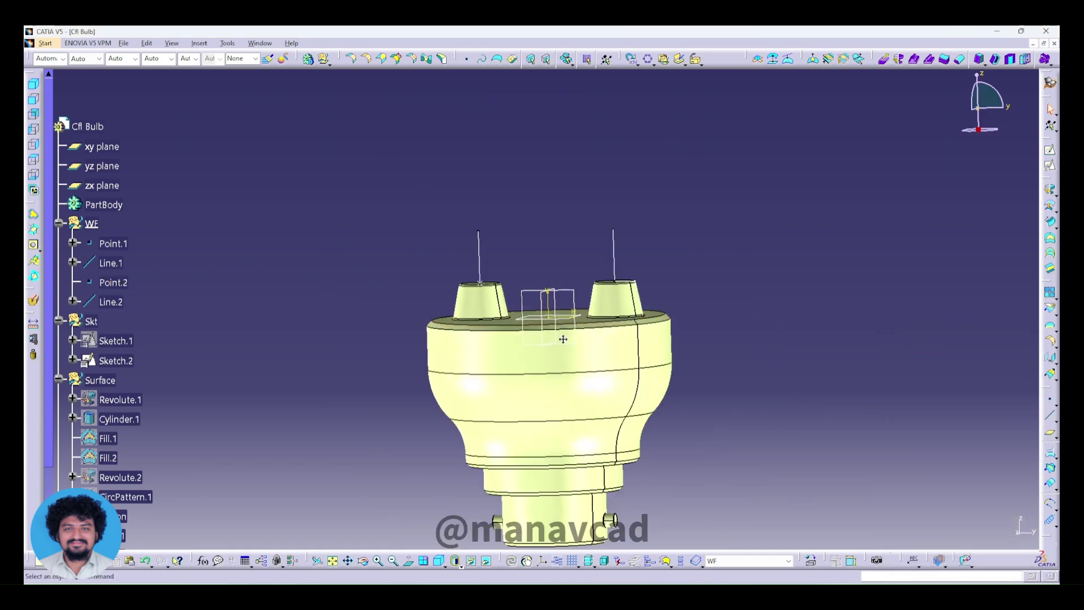
Step: Create Helix.1 from the right line's top about the Z axis, 30 mm pitch, 40 mm height
left_click(1052, 524)
left_click(643, 286)
right_click(886, 381)
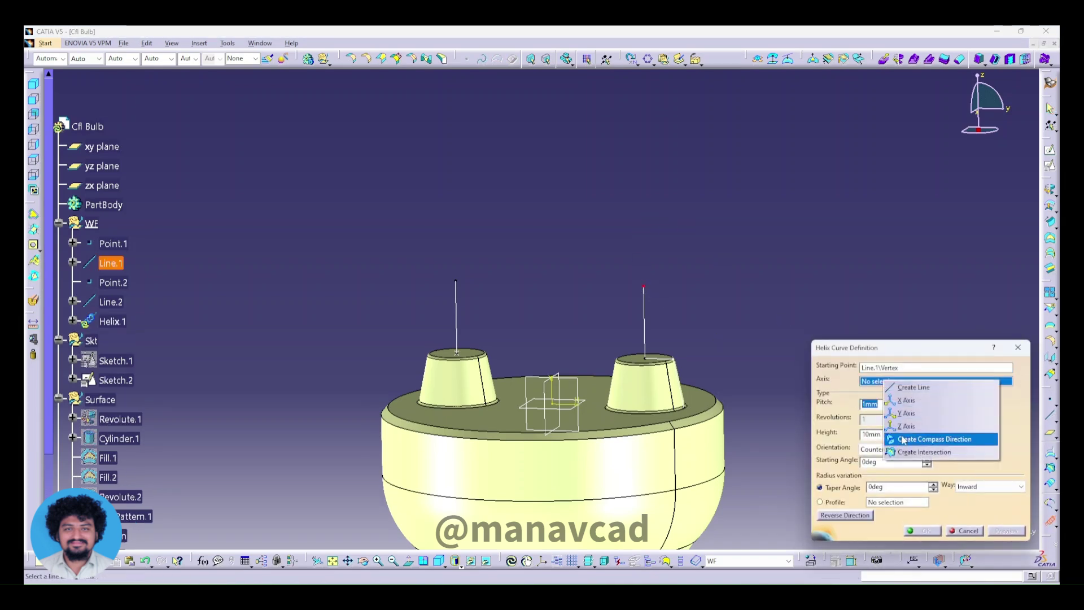
left_click(901, 427)
key("Tab")
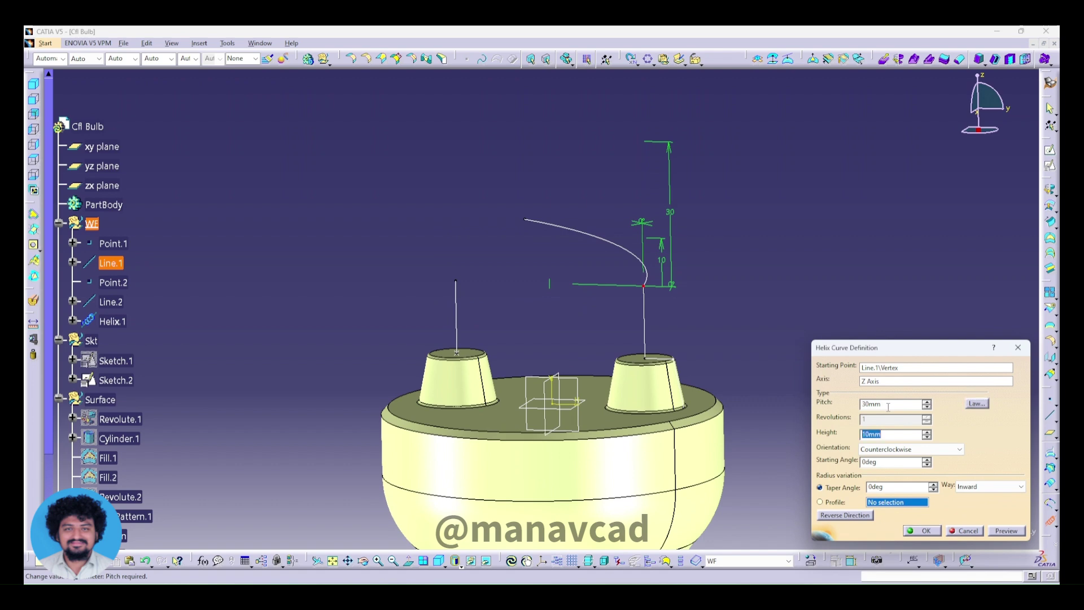
type("40")
key("Tab")
left_click(919, 531)
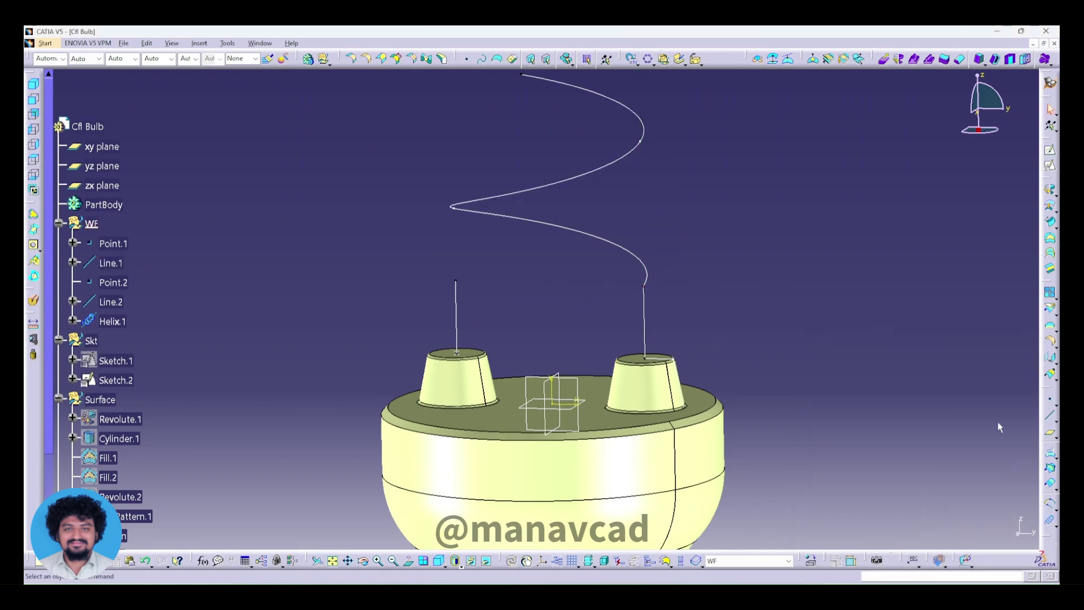
Step: Create Helix.2 from the left line's top about Z, 30 mm pitch, 40 mm height
left_click(1051, 523)
left_click(454, 284)
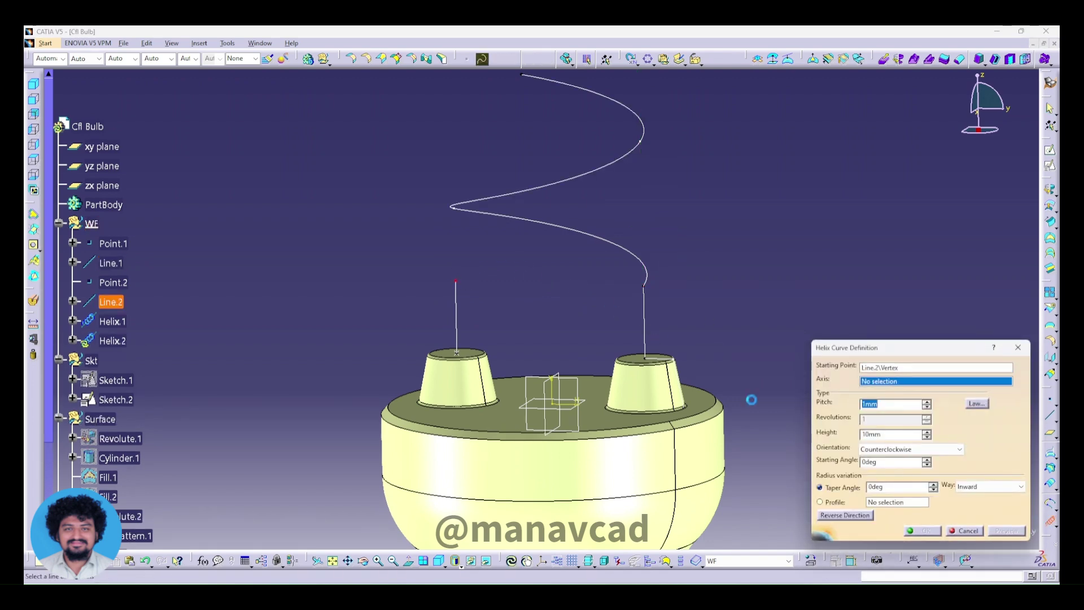
right_click(879, 382)
left_click(898, 444)
type("30")
key("Return")
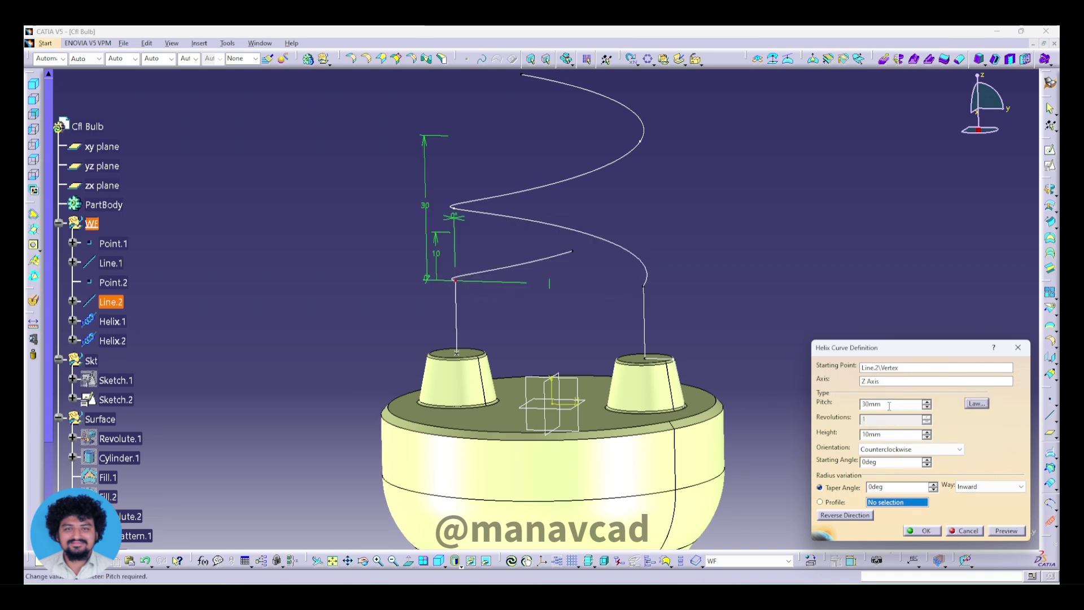
type("40")
key("Return")
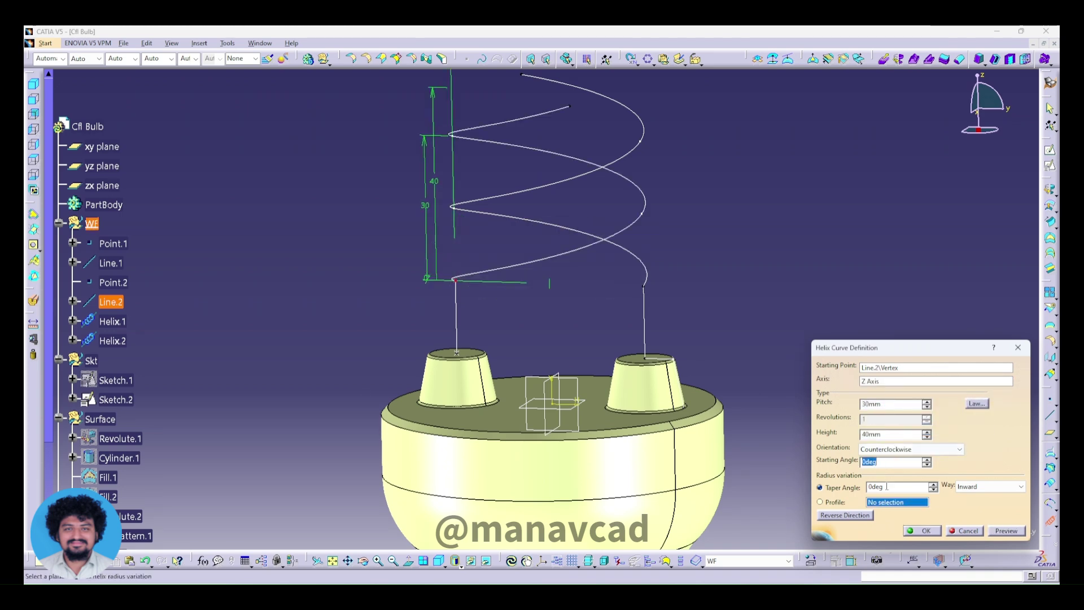
left_click(922, 531)
mouse_move(779, 387)
middle_mouse_down()
mouse_move(651, 314)
mouse_move(533, 373)
mouse_move(604, 392)
mouse_move(460, 307)
mouse_move(433, 230)
mouse_move(639, 284)
mouse_move(608, 318)
middle_mouse_up()
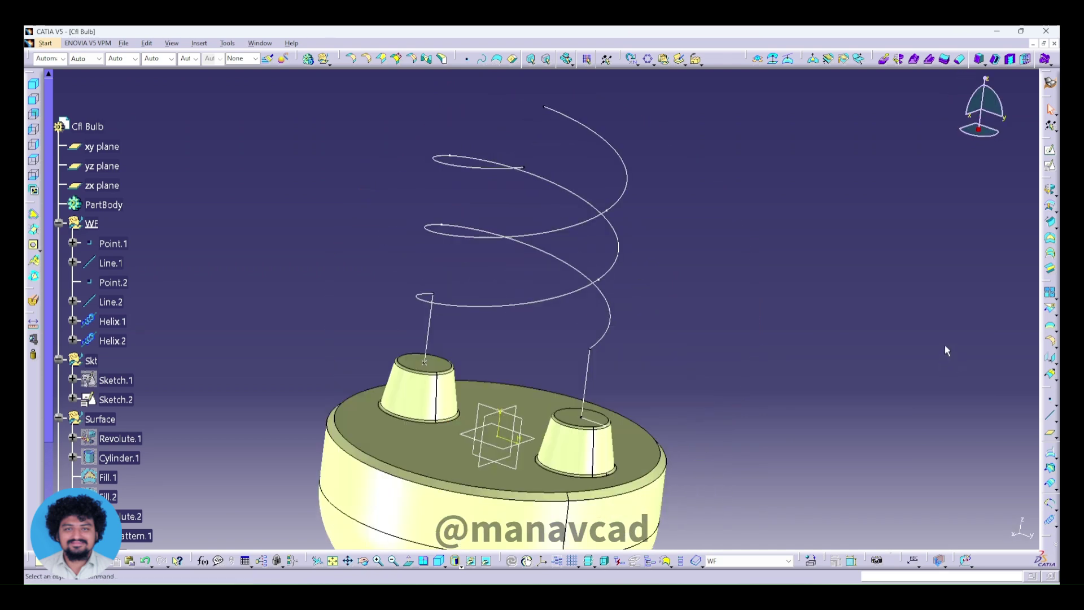
left_click(1052, 507)
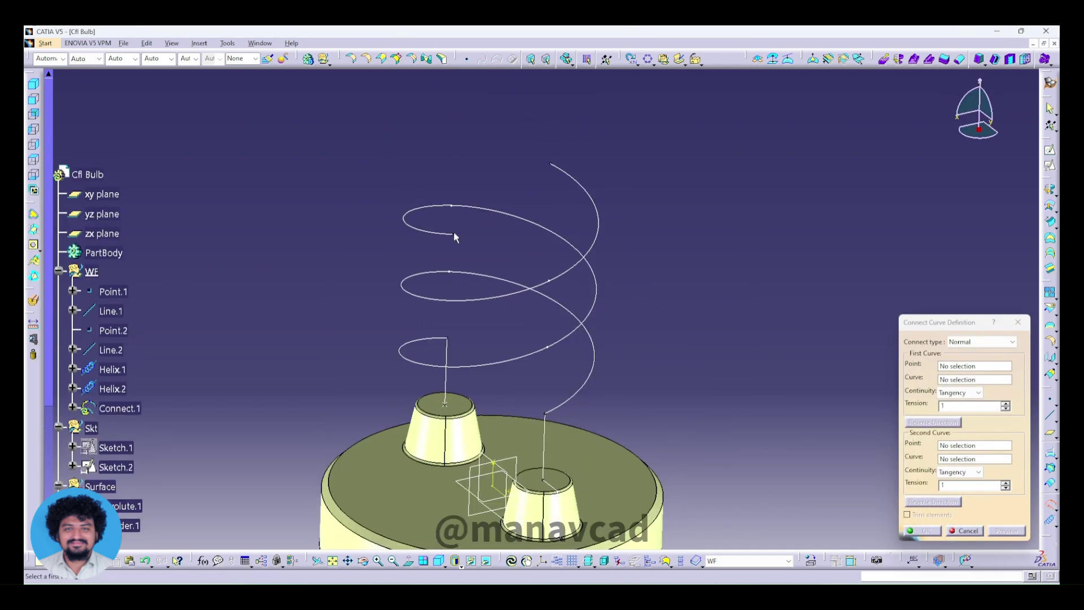
Step: Join the top ends of Helix.2 and Helix.1 with a connect curve
left_click(453, 233)
left_click(553, 171)
mouse_move(535, 228)
middle_mouse_down()
mouse_move(547, 341)
mouse_move(583, 210)
middle_mouse_up()
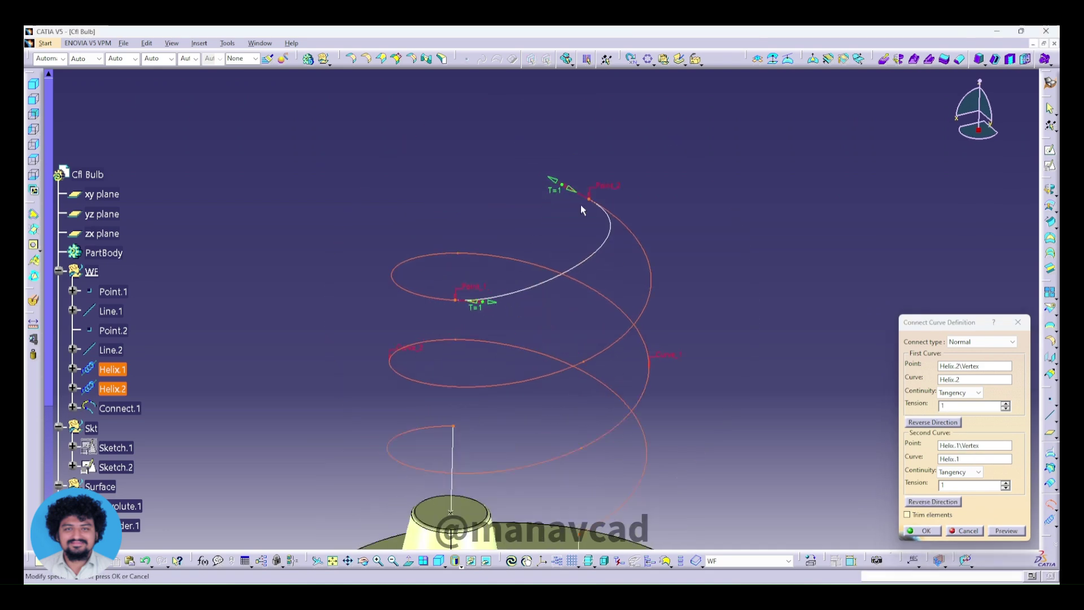
mouse_move(525, 310)
middle_mouse_down()
mouse_move(465, 297)
mouse_move(441, 305)
middle_mouse_up()
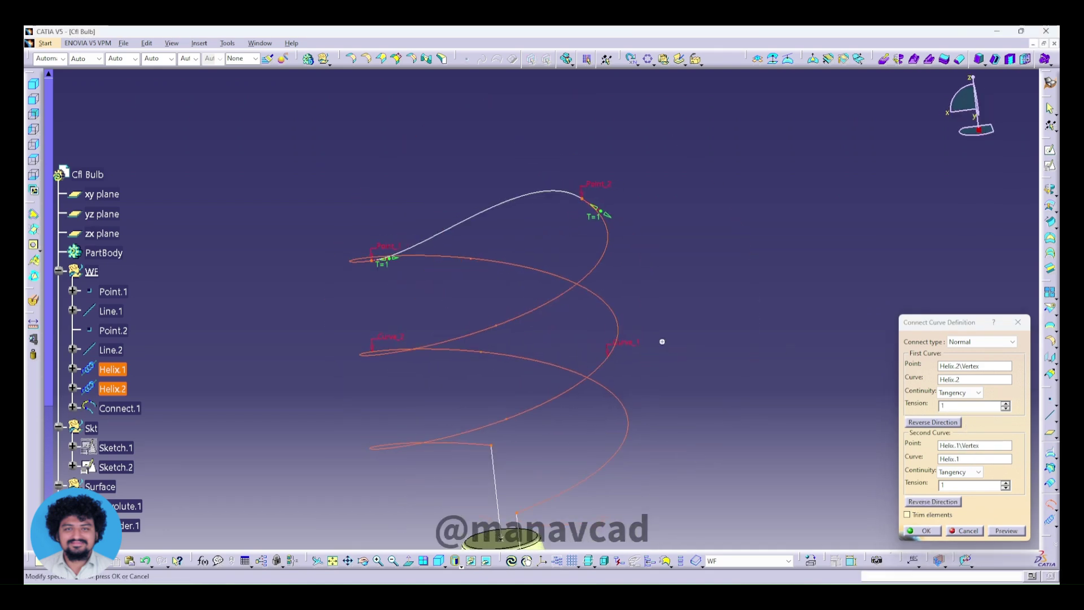
mouse_move(662, 341)
middle_mouse_down()
mouse_move(562, 448)
mouse_move(859, 456)
middle_mouse_up()
left_click(923, 531)
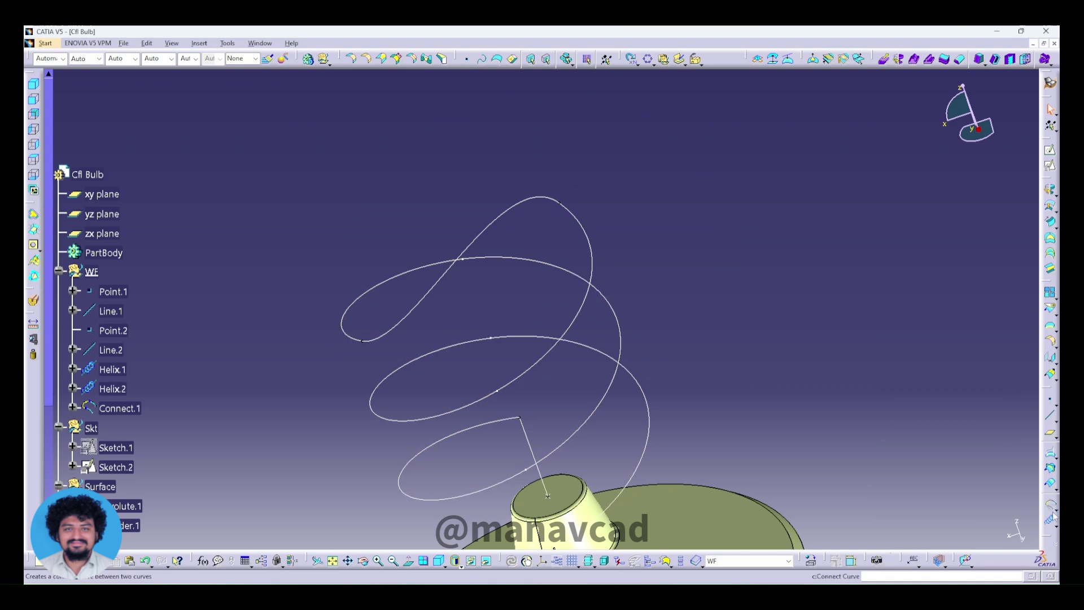
Step: Add 10 mm 3D corners joining Helix.1 to Line.1 and Helix.2 to Line.2
left_click(1019, 521)
middle_click_drag(745, 358, 673, 380)
left_click(615, 356)
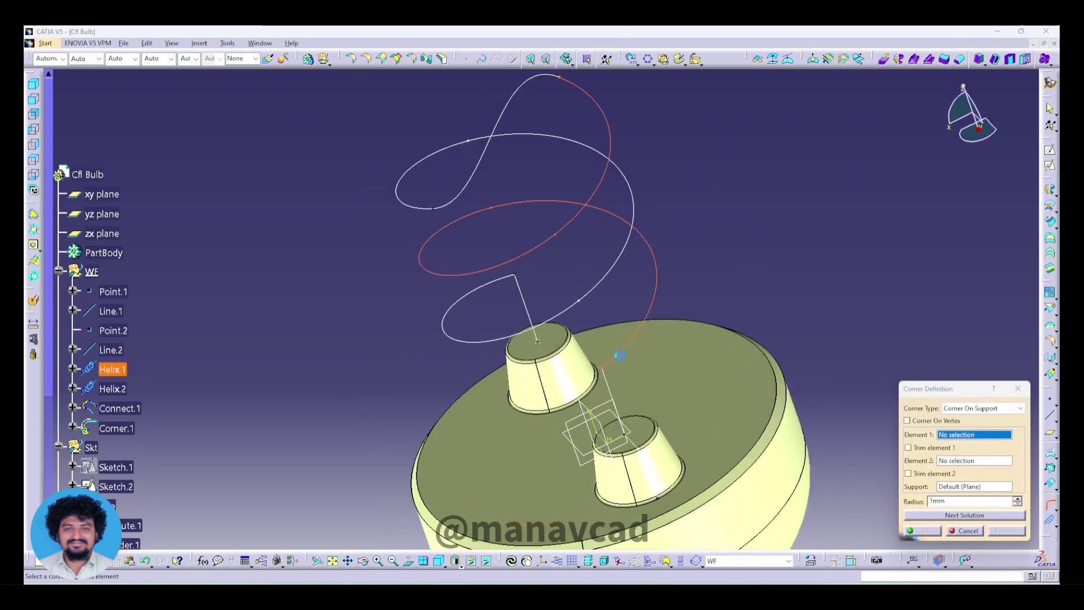
left_click(613, 384)
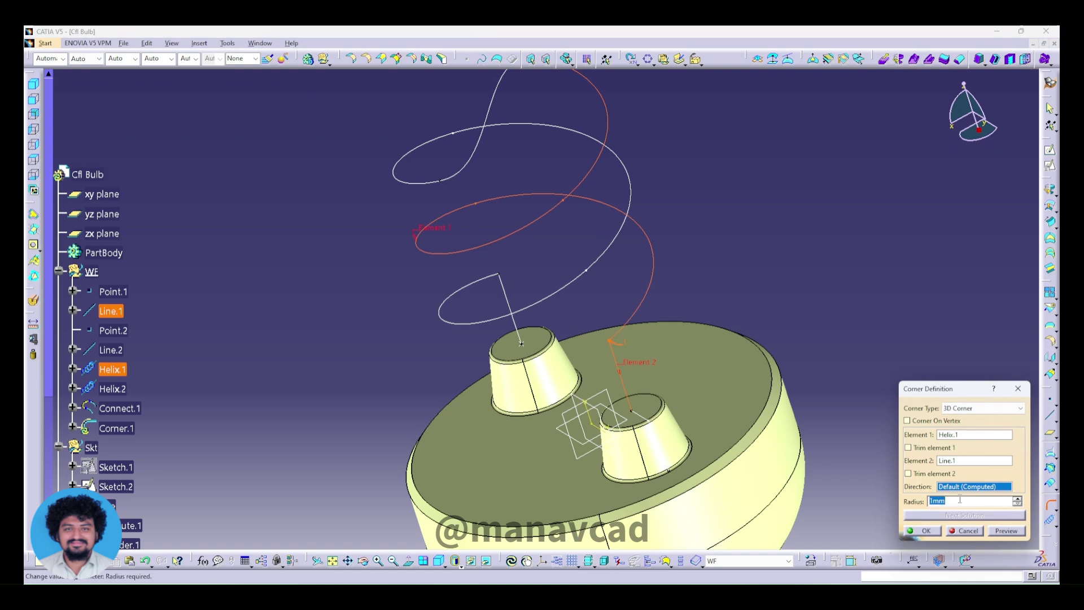
left_click(971, 501)
type("10")
left_click(926, 531)
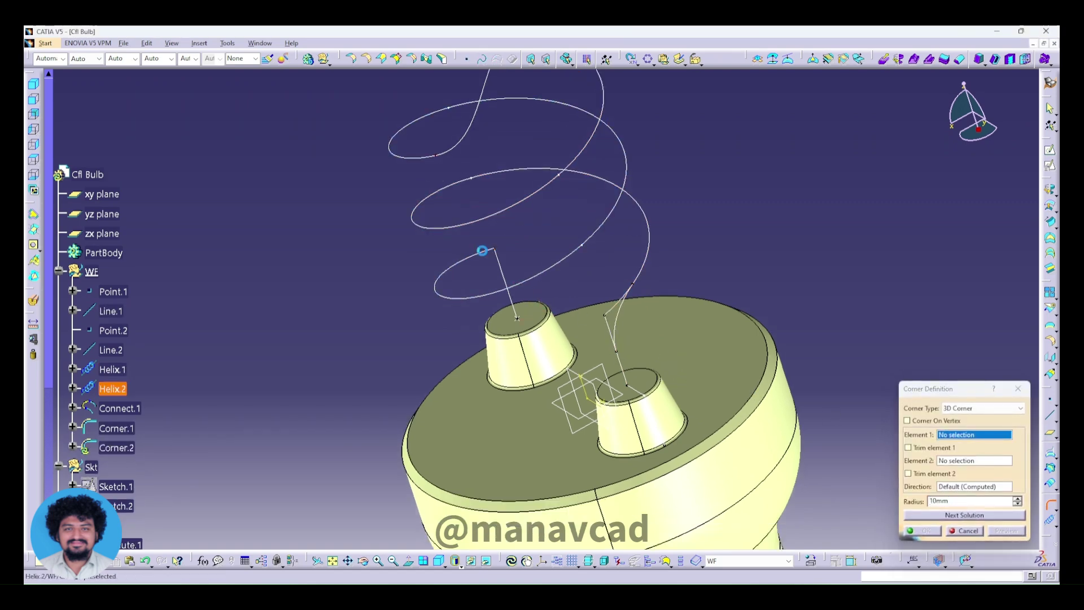
left_click(481, 250)
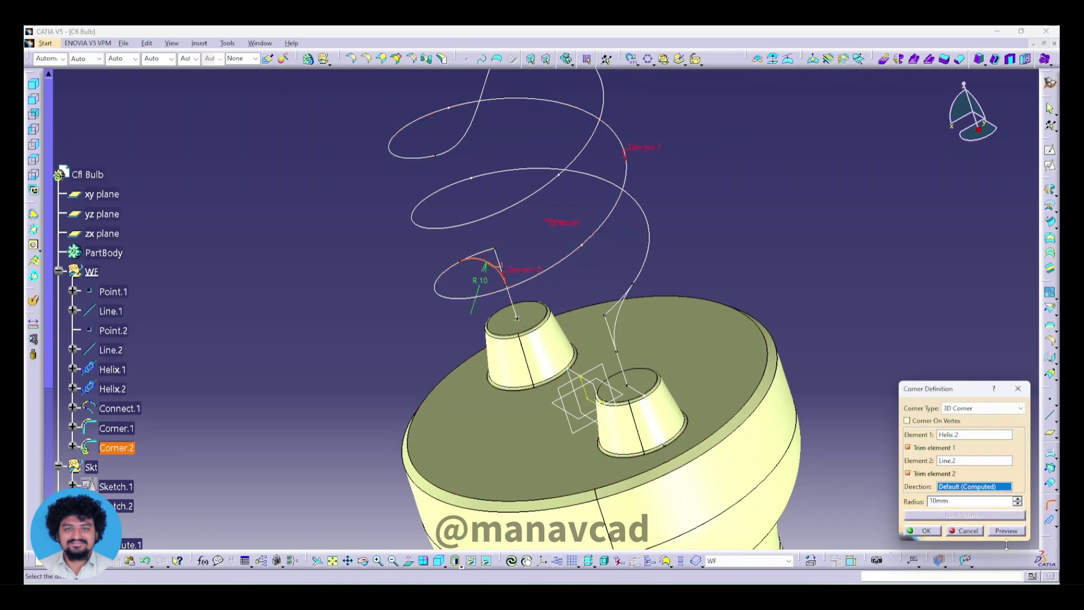
left_click(926, 531)
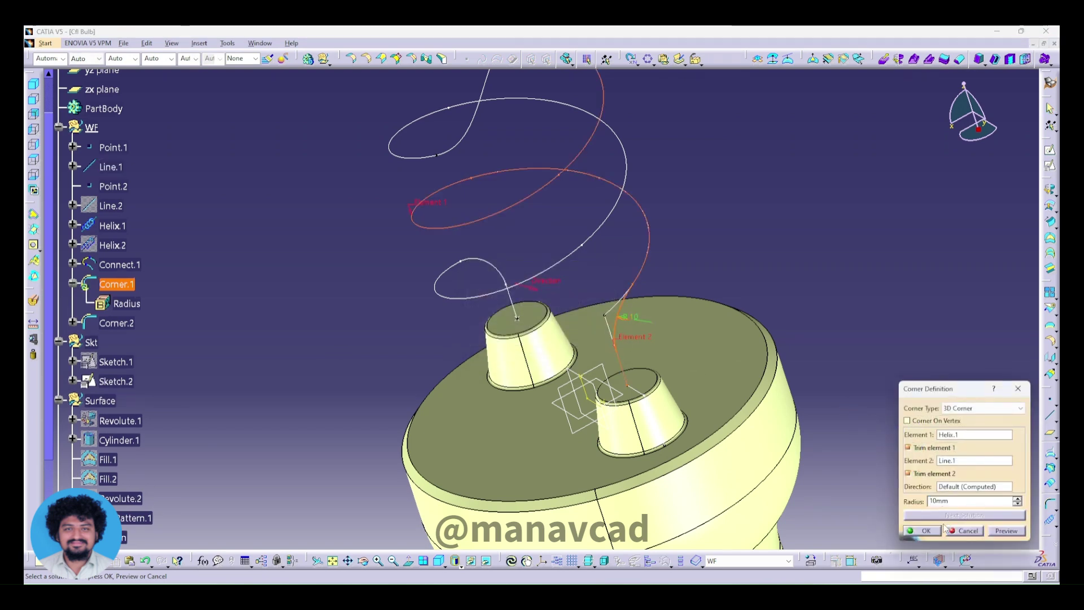
left_click(937, 530)
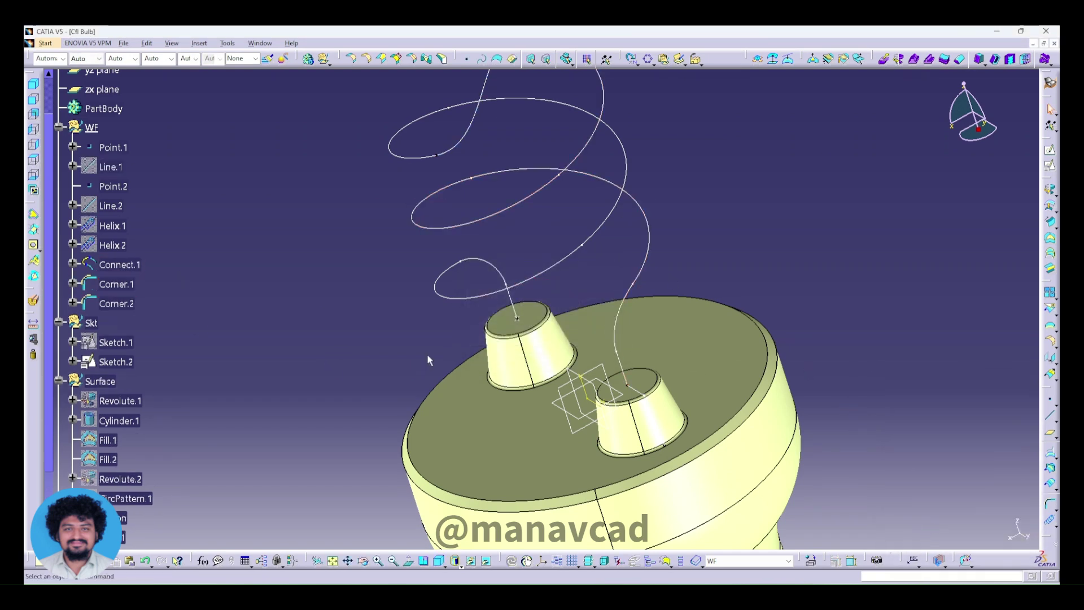
middle_click_drag(429, 354, 519, 352)
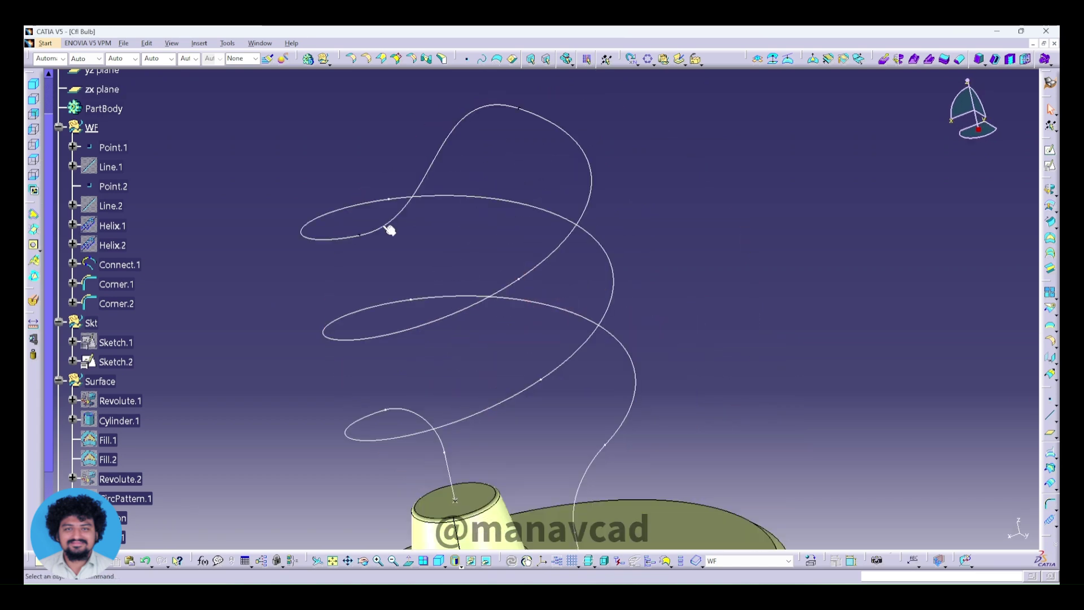
Step: Review the existing connect curve and first corner definitions without changes
double_click(388, 230)
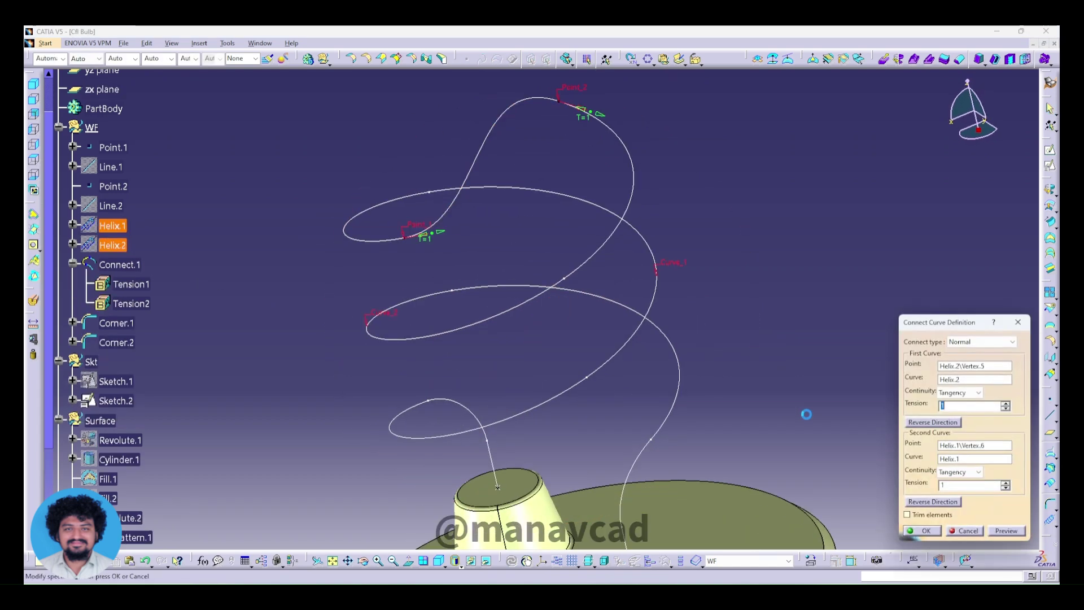
left_click(1010, 531)
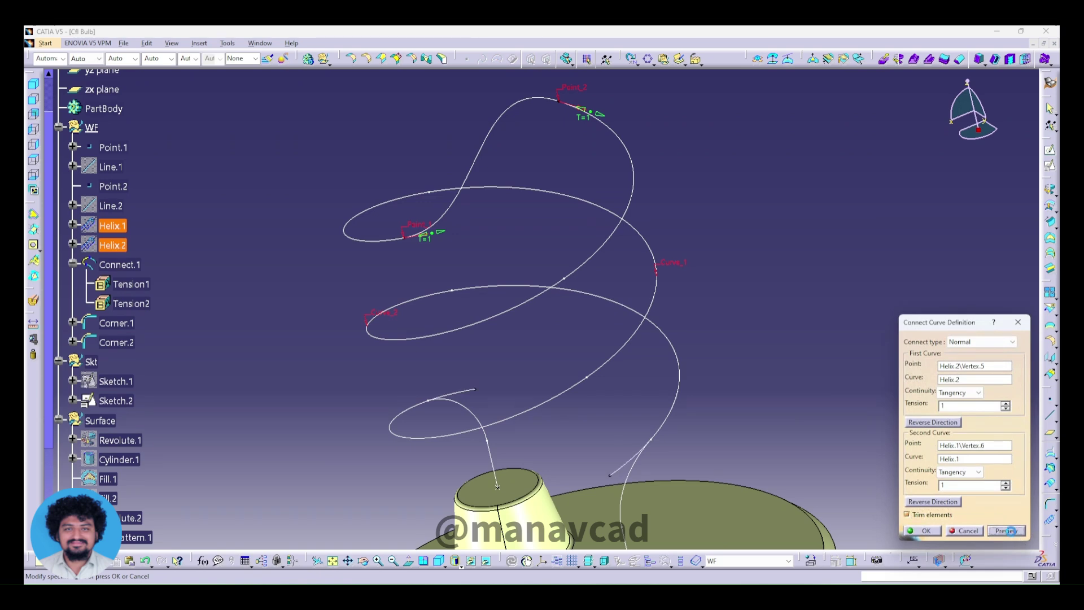
left_click(925, 533)
middle_click_drag(633, 339, 656, 299)
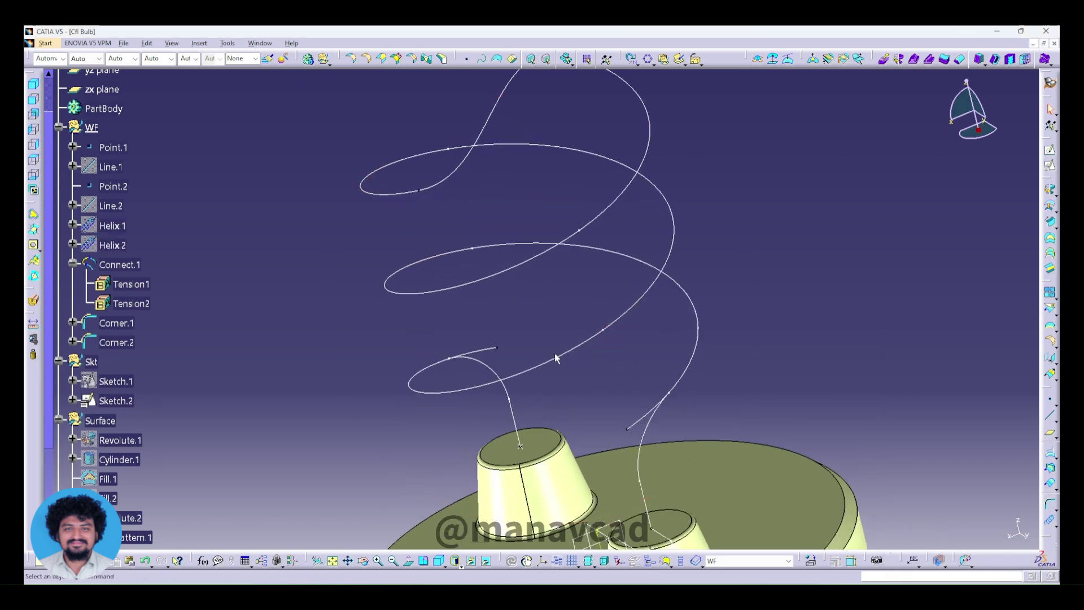
double_click(134, 325)
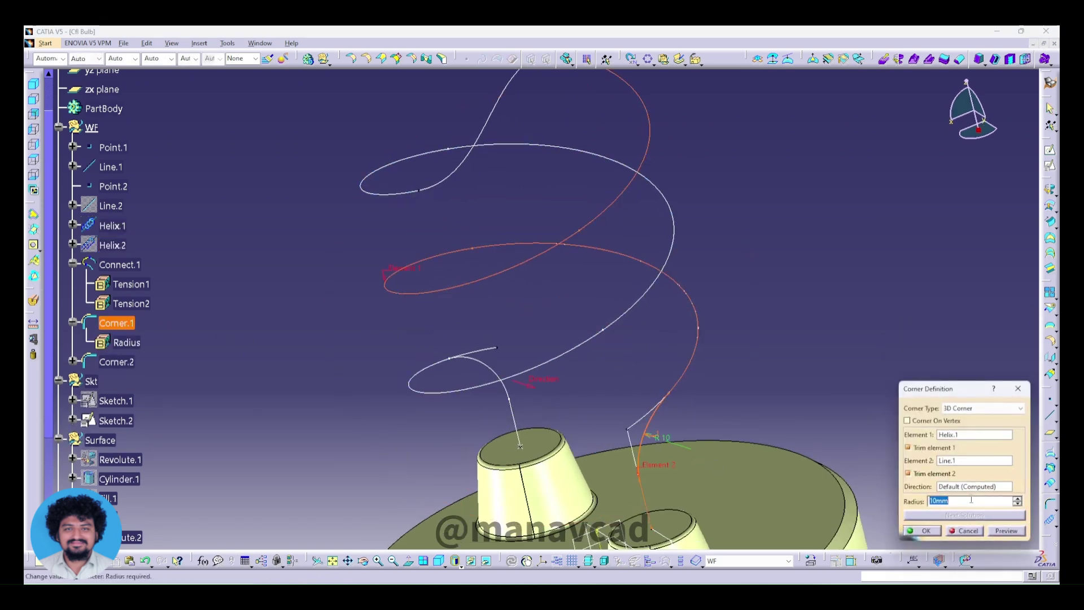
left_click(923, 531)
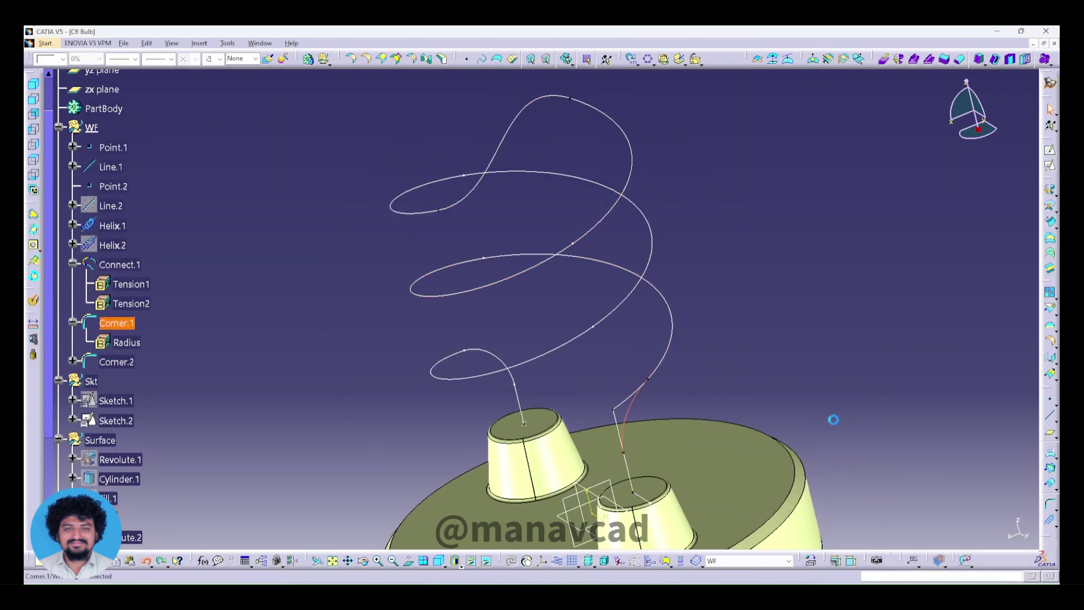
Step: Create trimmed 10 mm 3D corners for Line.1/Helix.1 and Helix.2/Line.2
left_click(1051, 509)
left_click(622, 440)
left_click(624, 400)
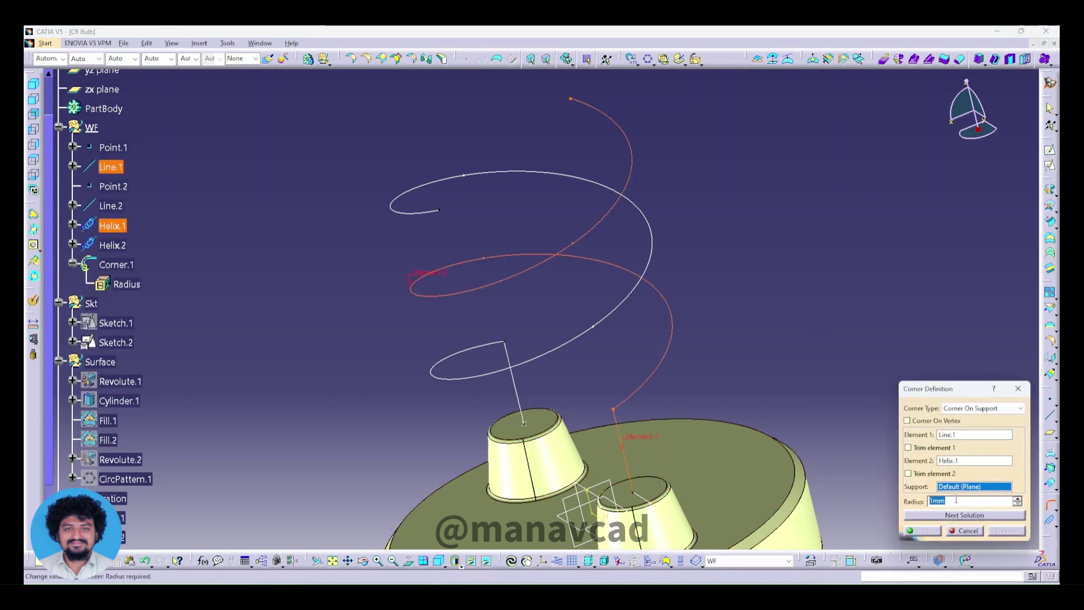
left_click(971, 414)
left_click(963, 432)
left_click(908, 447)
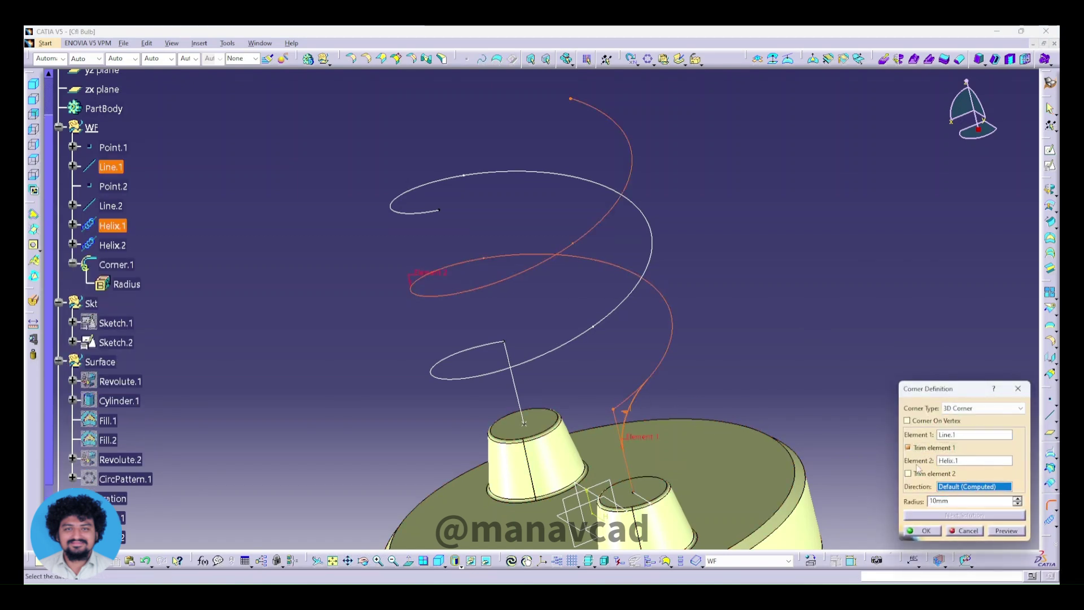
left_click(926, 532)
left_click(485, 351)
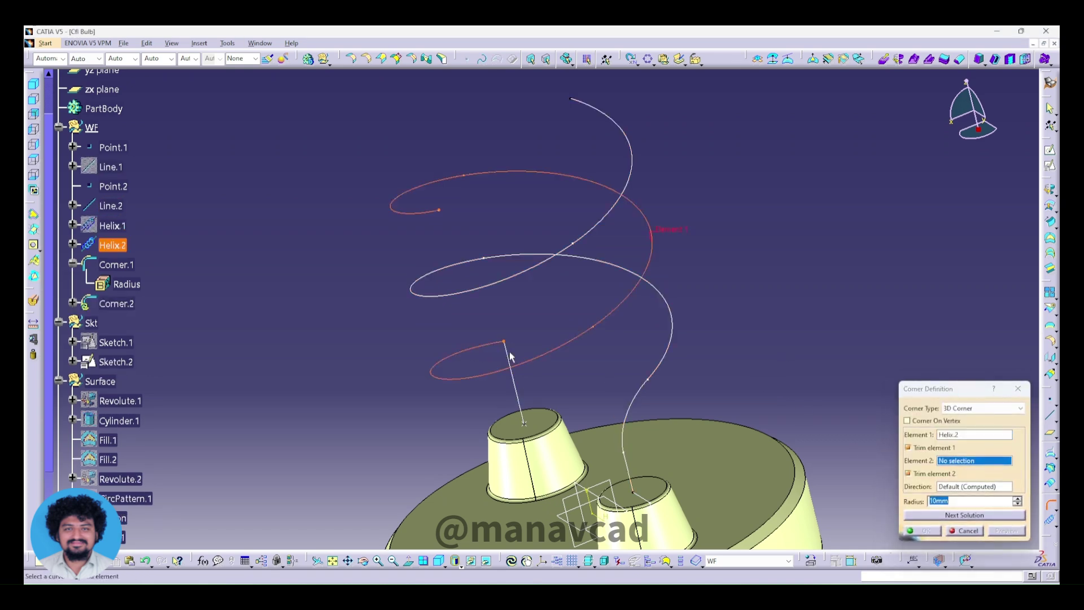
left_click(927, 531)
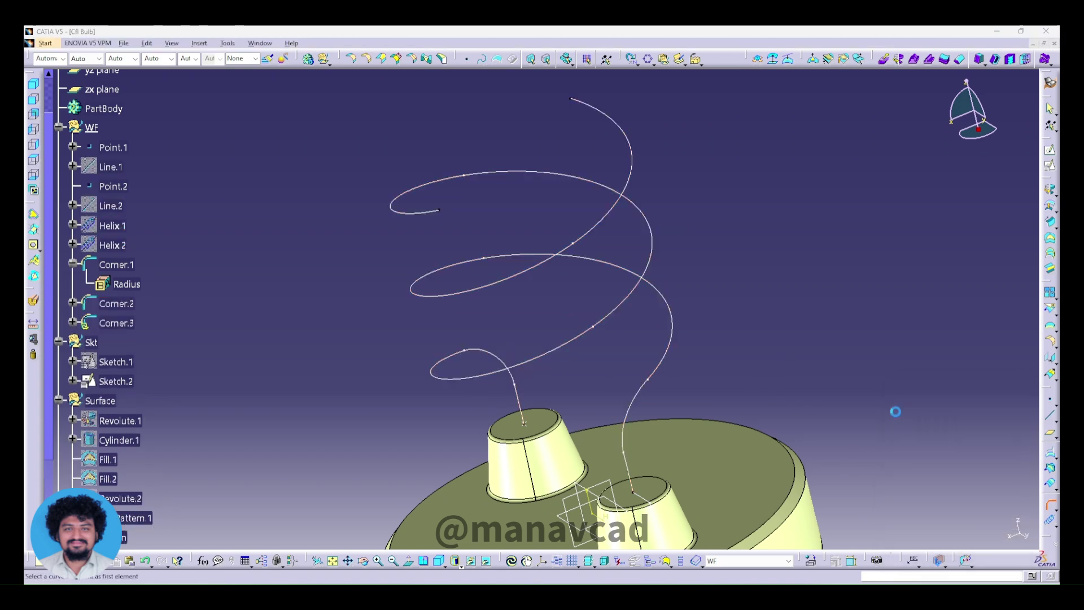
left_click(1054, 503)
Step: Join the Corner.2 and Corner.1 ends with a tangent, trimmed connect curve
left_click(1035, 514)
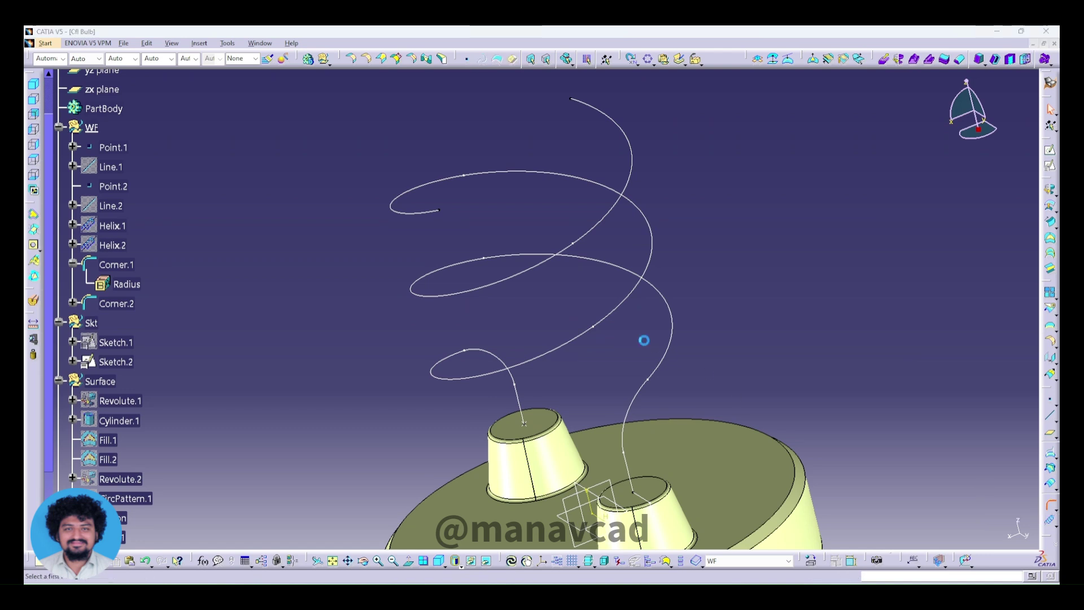
left_click(1014, 531)
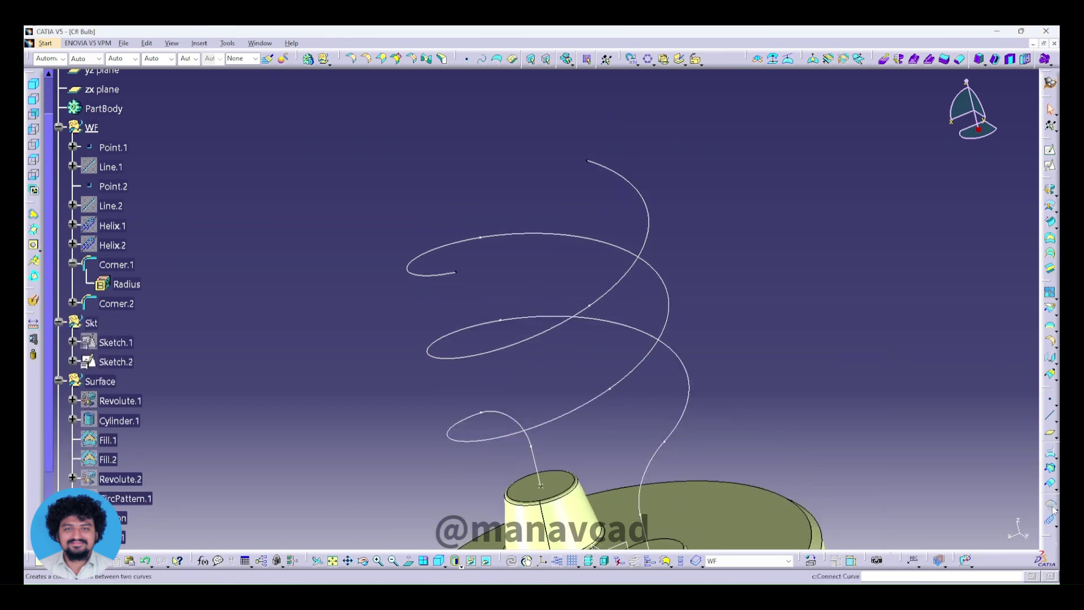
left_click(456, 272)
left_click(587, 161)
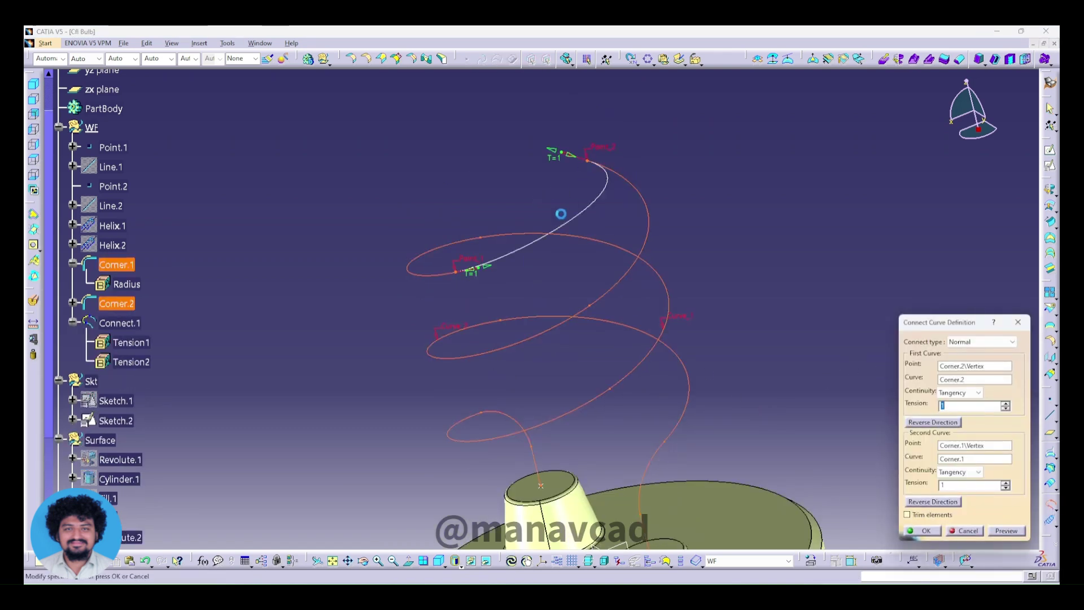
mouse_move(651, 287)
middle_mouse_down()
mouse_move(563, 363)
mouse_move(582, 164)
mouse_move(523, 230)
mouse_move(683, 321)
middle_mouse_up()
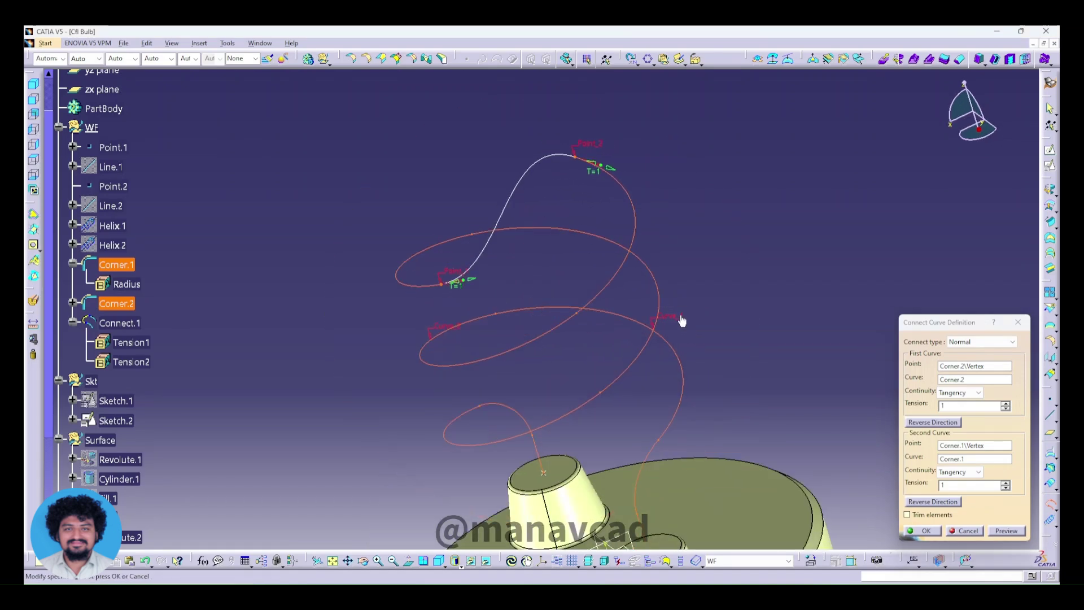
left_click(907, 515)
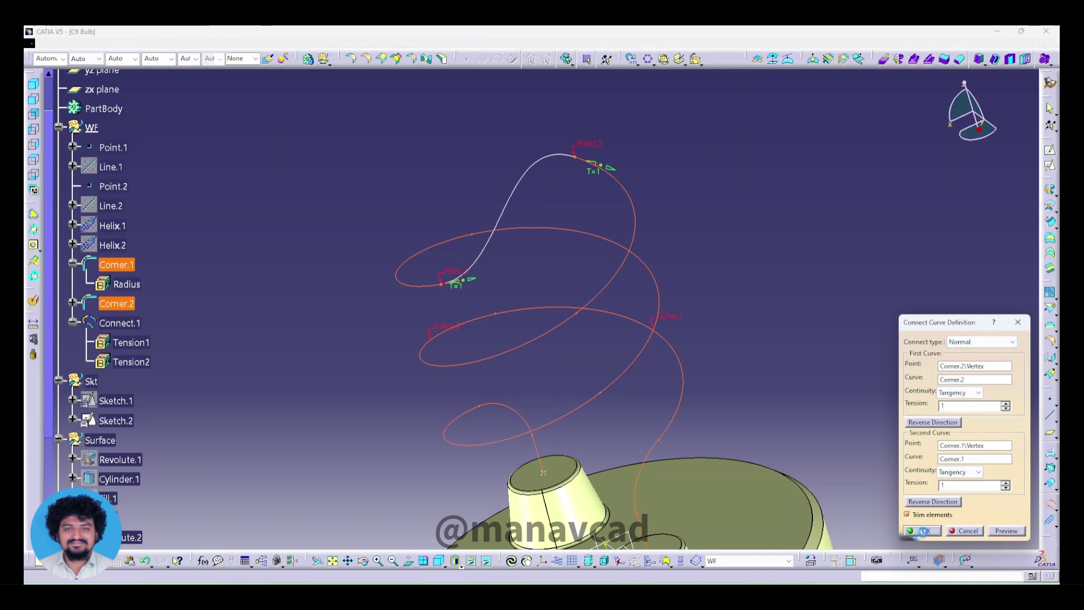
left_click(927, 531)
mouse_move(855, 366)
middle_mouse_down()
mouse_move(588, 288)
mouse_move(708, 310)
mouse_move(654, 336)
middle_mouse_up()
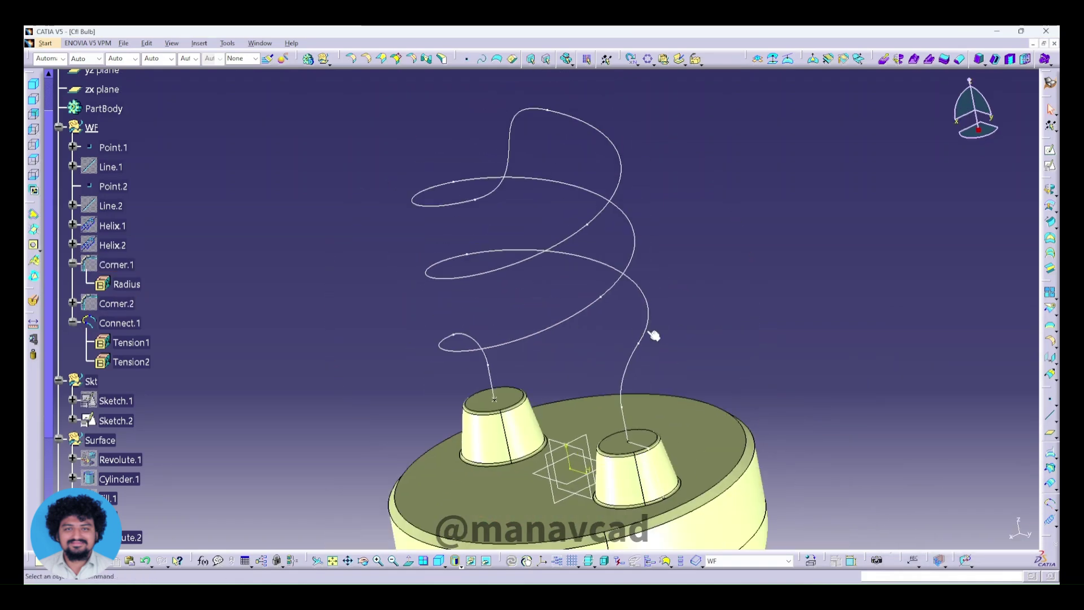
Step: Define a full radius-4 circle centred on Connect.1's end vertex, supported on EdgeFillet.1
scroll(141, 354, "down", 3)
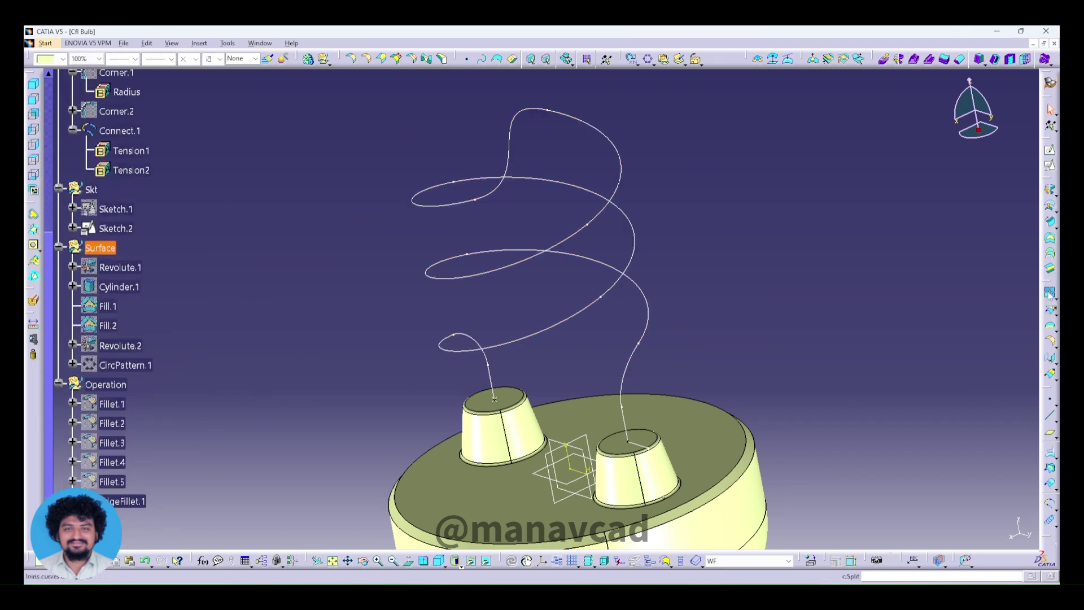
left_click(1052, 505)
left_click(1004, 518)
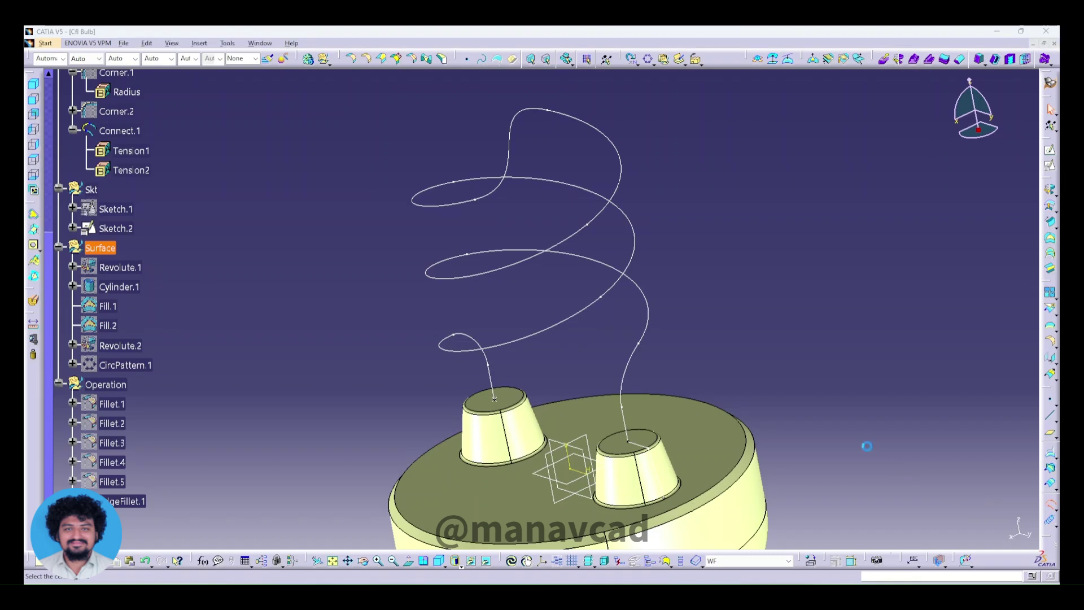
left_click(628, 443)
left_click(650, 500)
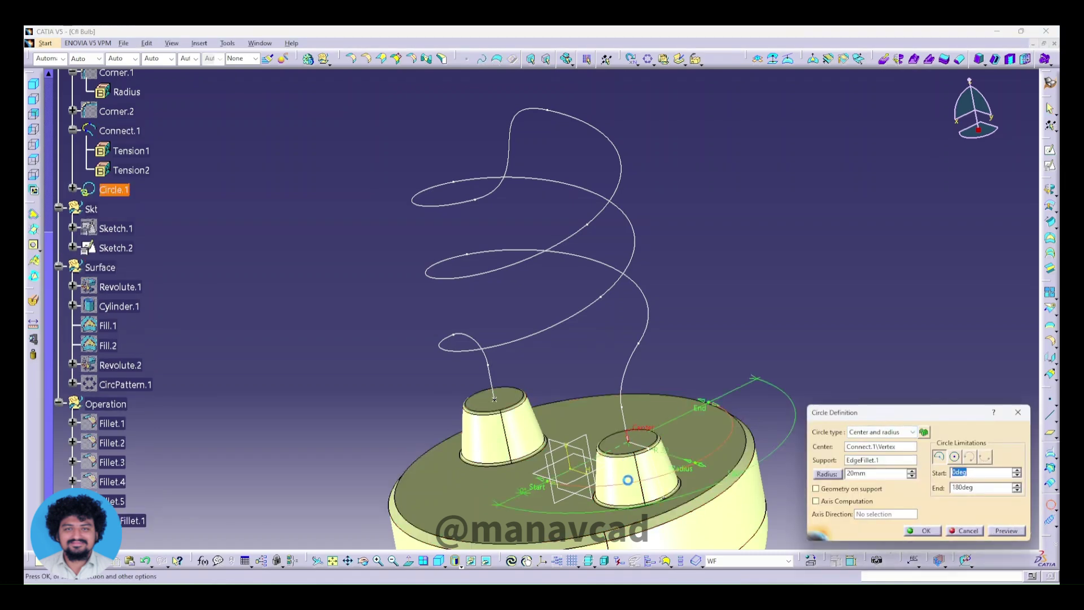
middle_click_drag(649, 500, 594, 451)
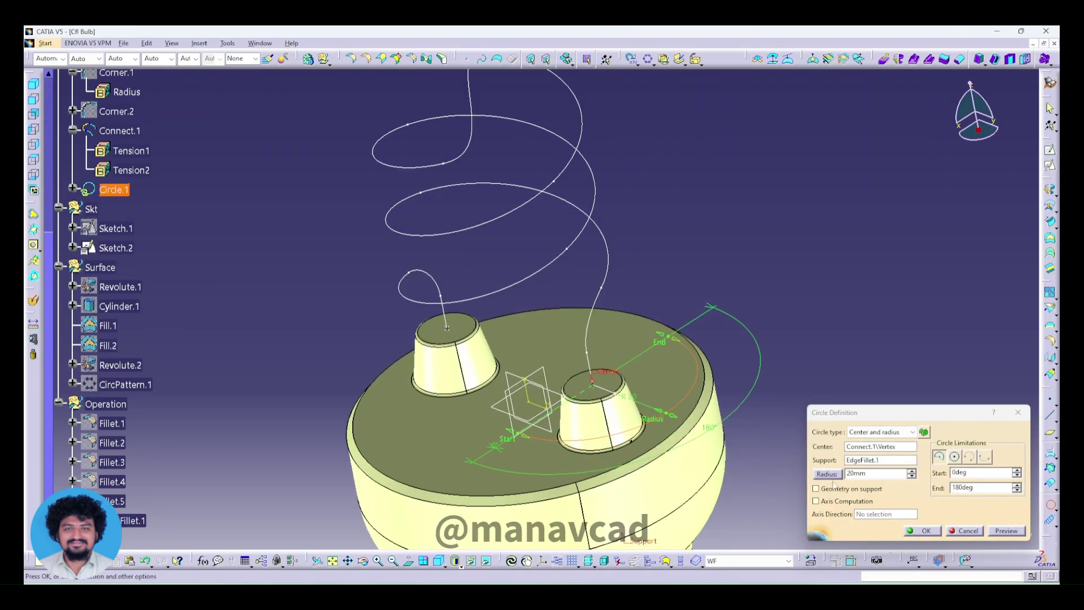
left_click(954, 459)
type("4")
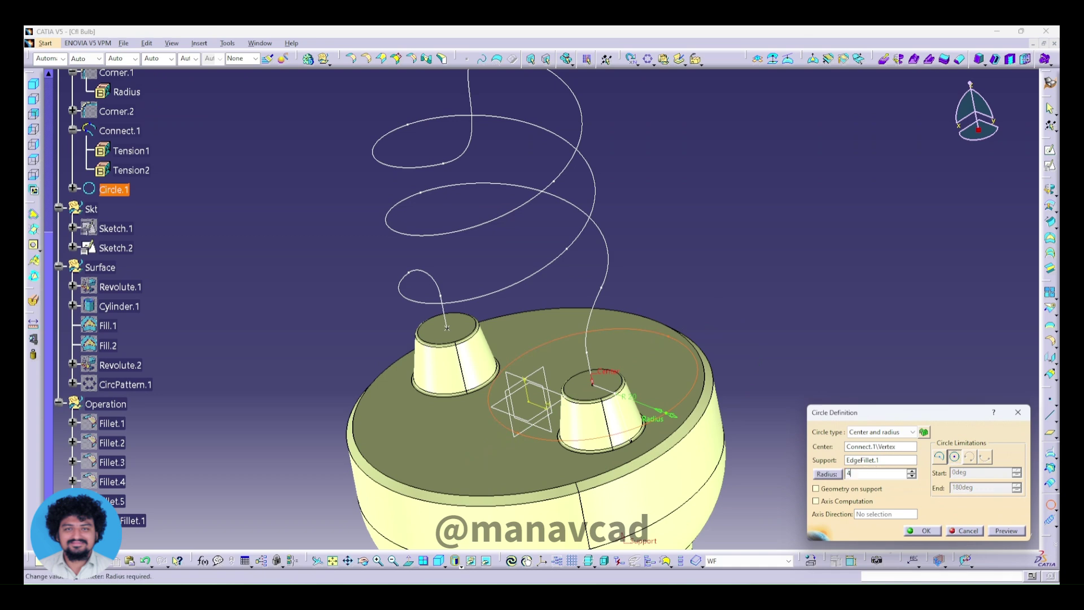
Step: In the Surface set, sweep Circle.1 along Connect.1 to form the coiled tube Sweep.1
left_click(921, 531)
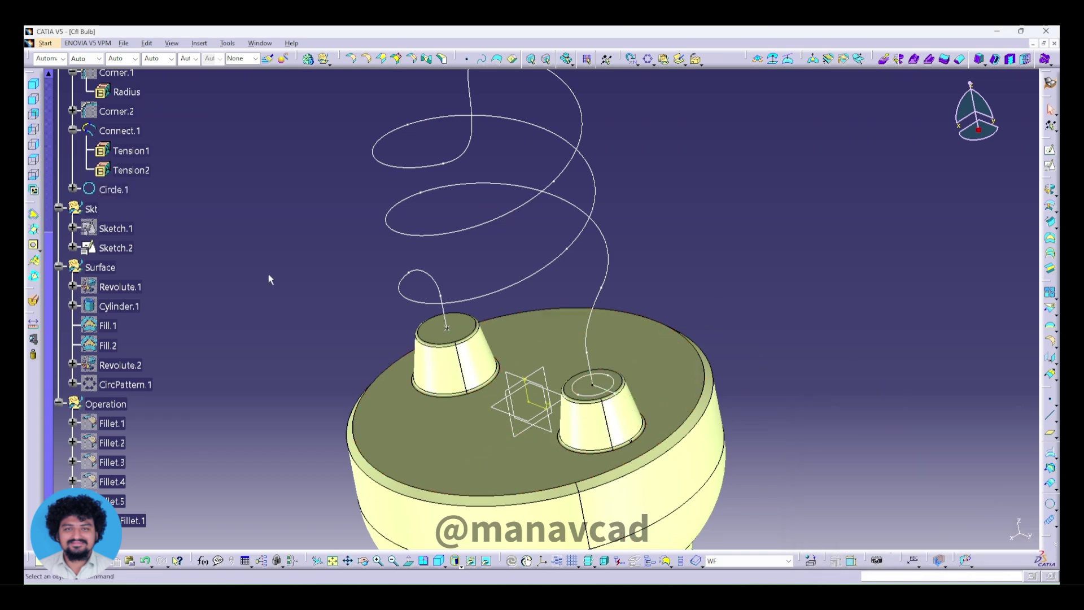
right_click(100, 268)
left_click(149, 349)
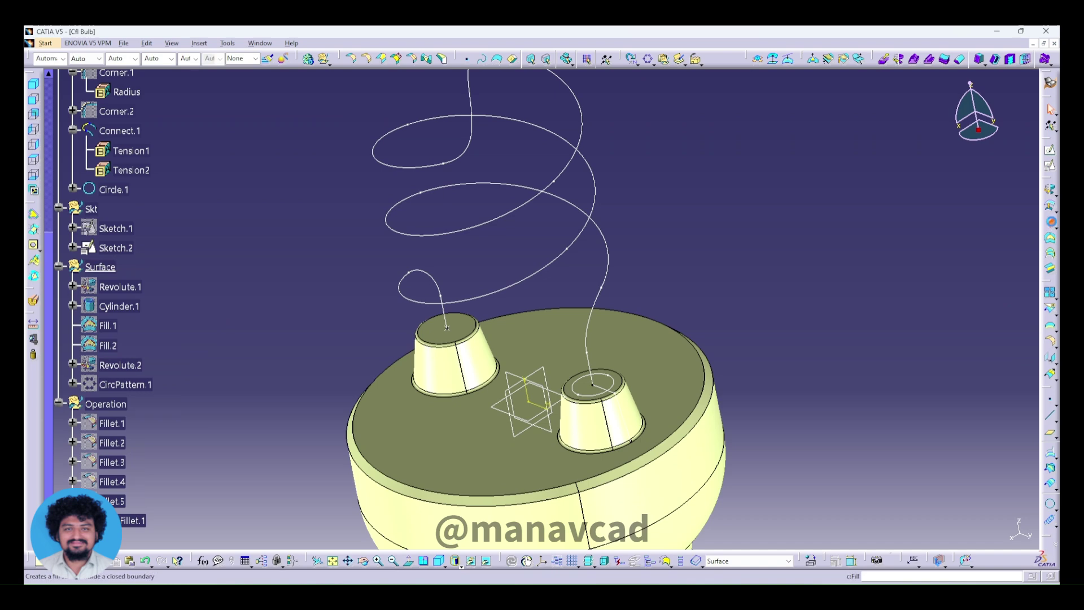
left_click(620, 385)
left_click(588, 350)
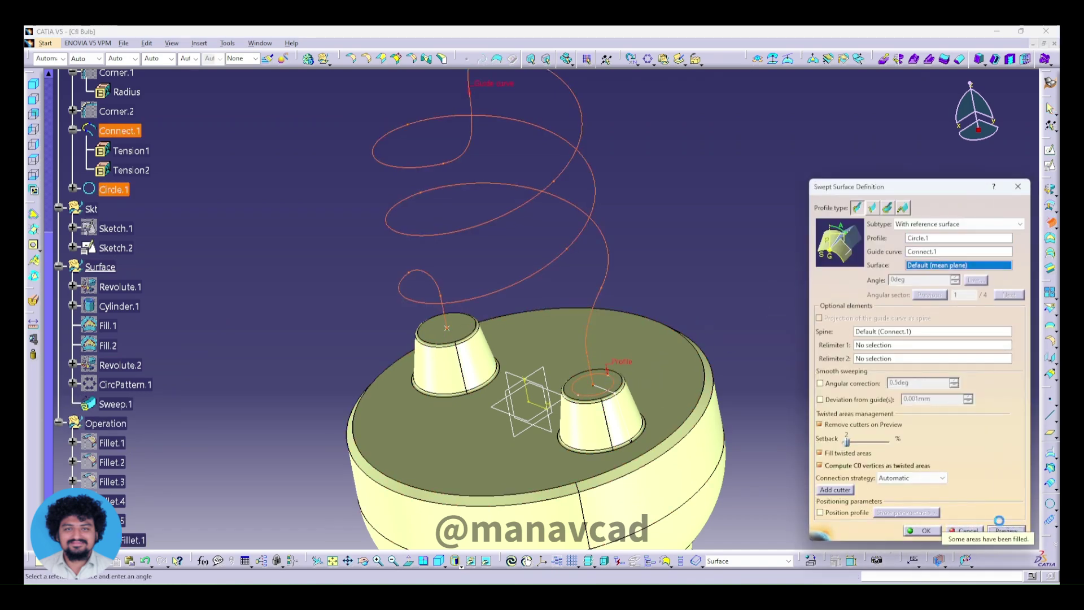
mouse_move(494, 363)
middle_mouse_down()
mouse_move(685, 367)
mouse_move(473, 371)
mouse_move(465, 353)
middle_mouse_up()
left_click(925, 531)
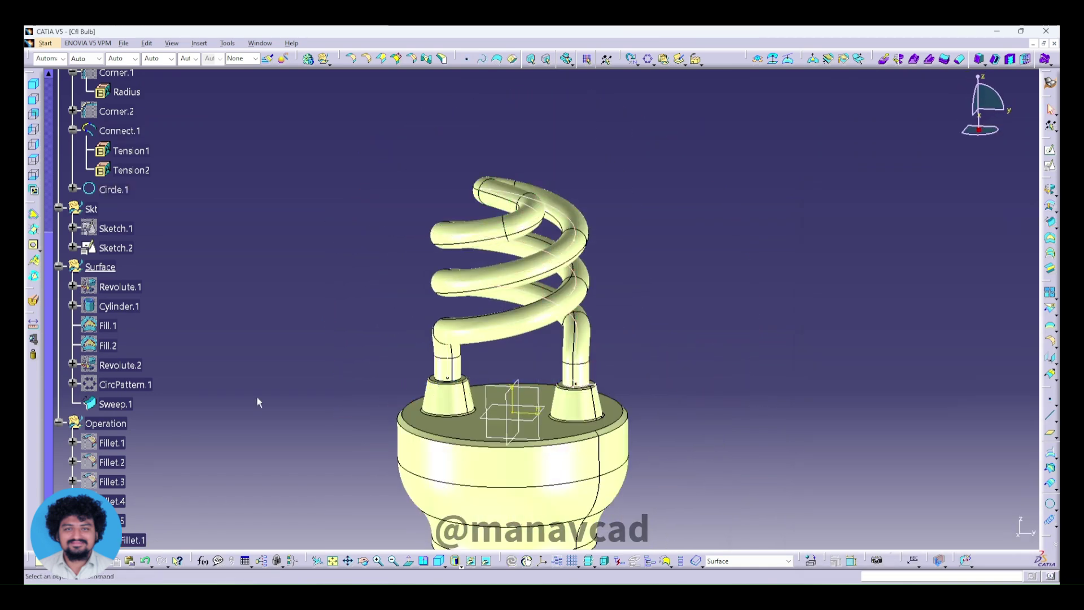
right_click(105, 423)
left_click(163, 384)
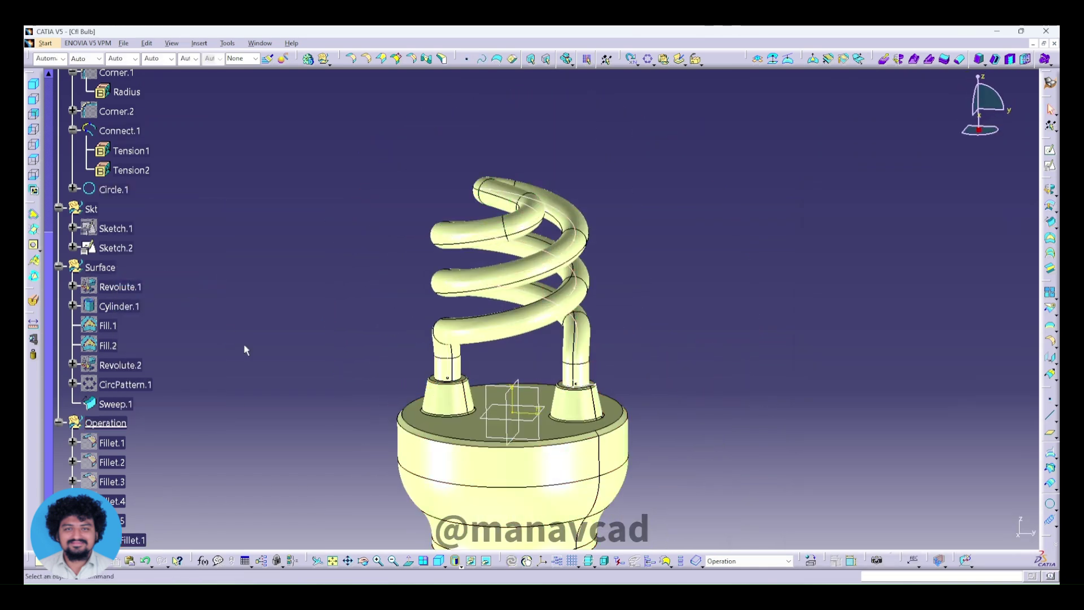
Step: Set up a bitangent fillet between Sweep.1 and EdgeFillet.1, dismissing preview update errors
middle_click_drag(378, 447, 383, 387)
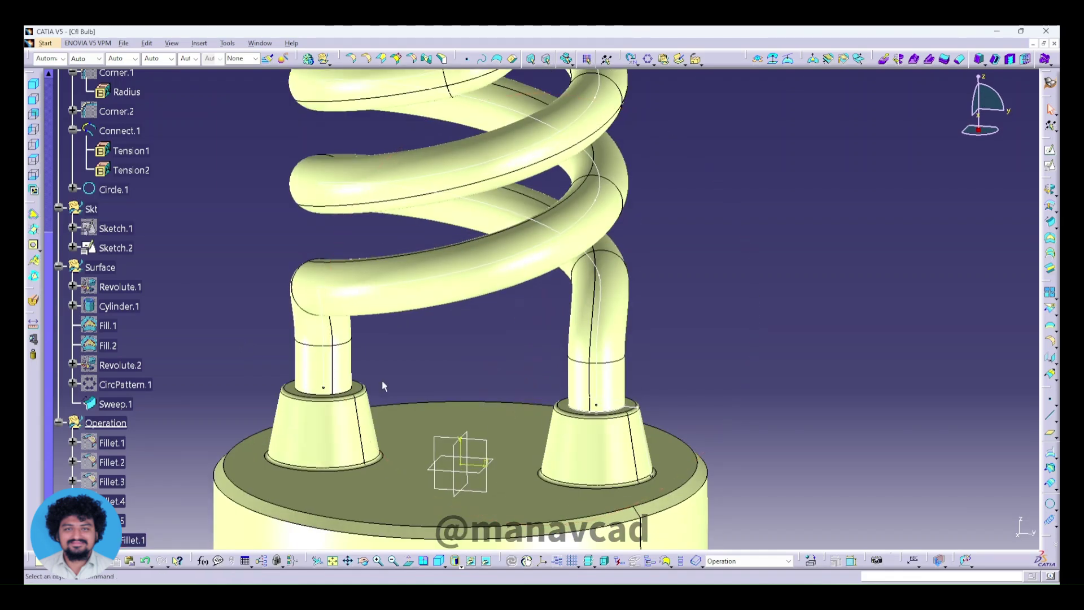
left_click(1050, 342)
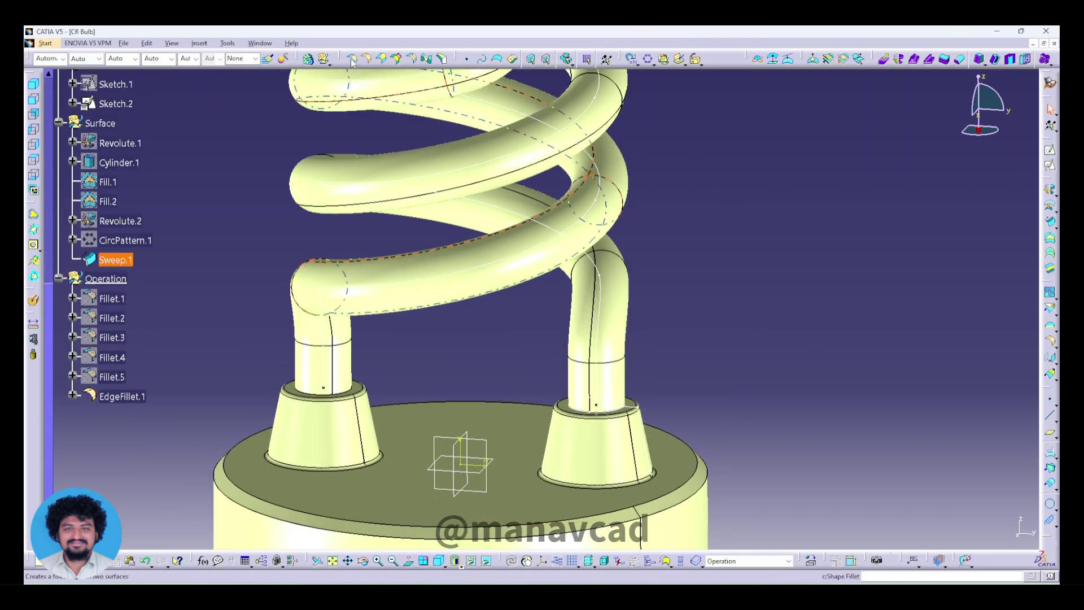
left_click(614, 375)
left_click(122, 396)
left_click(1005, 531)
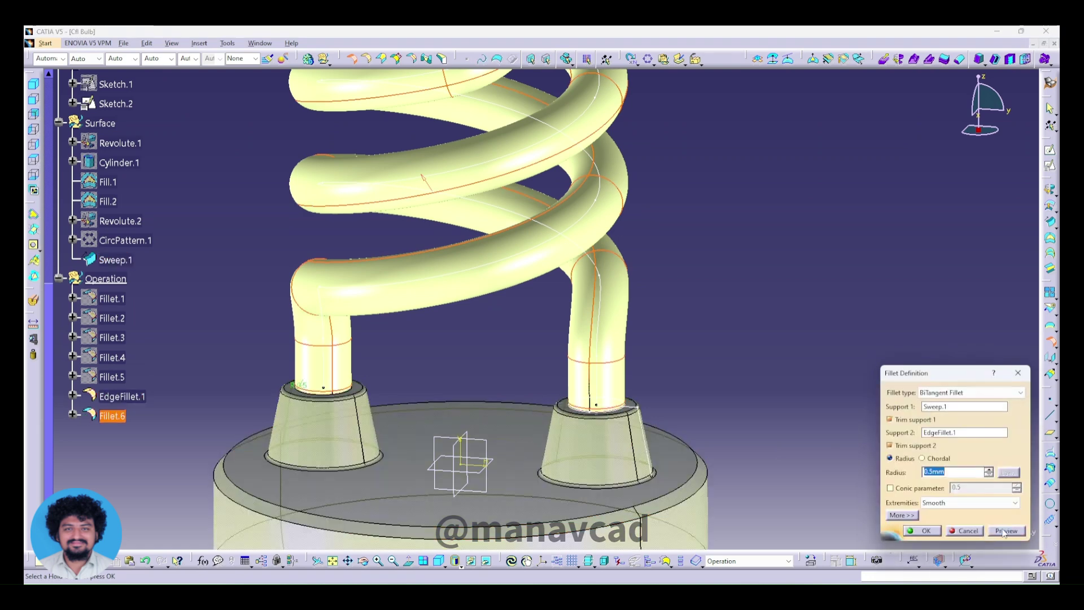
middle_click_drag(537, 302, 523, 513)
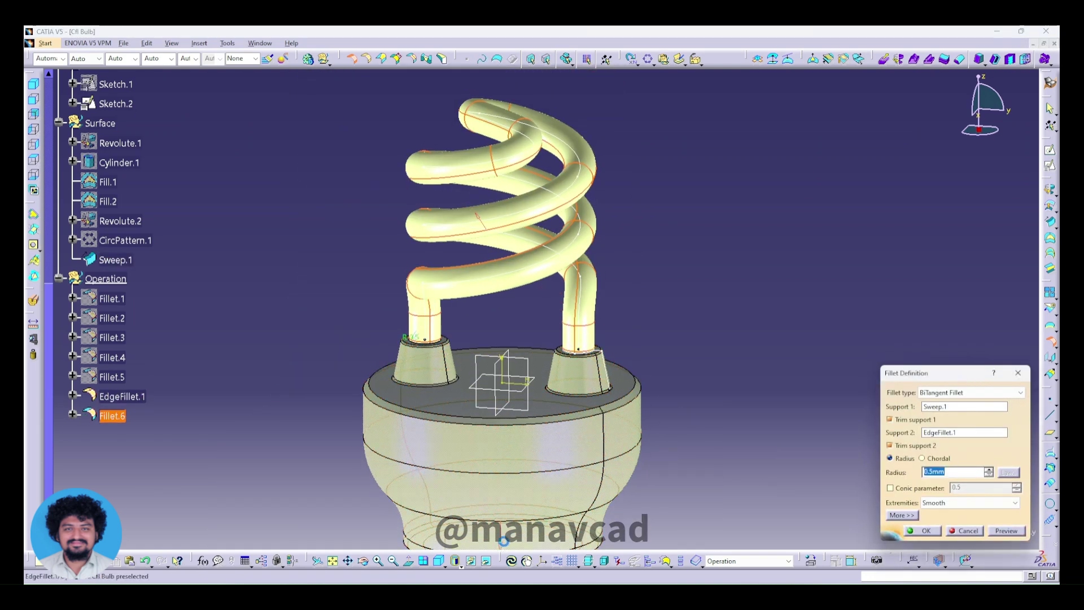
left_click(1006, 531)
left_click(616, 344)
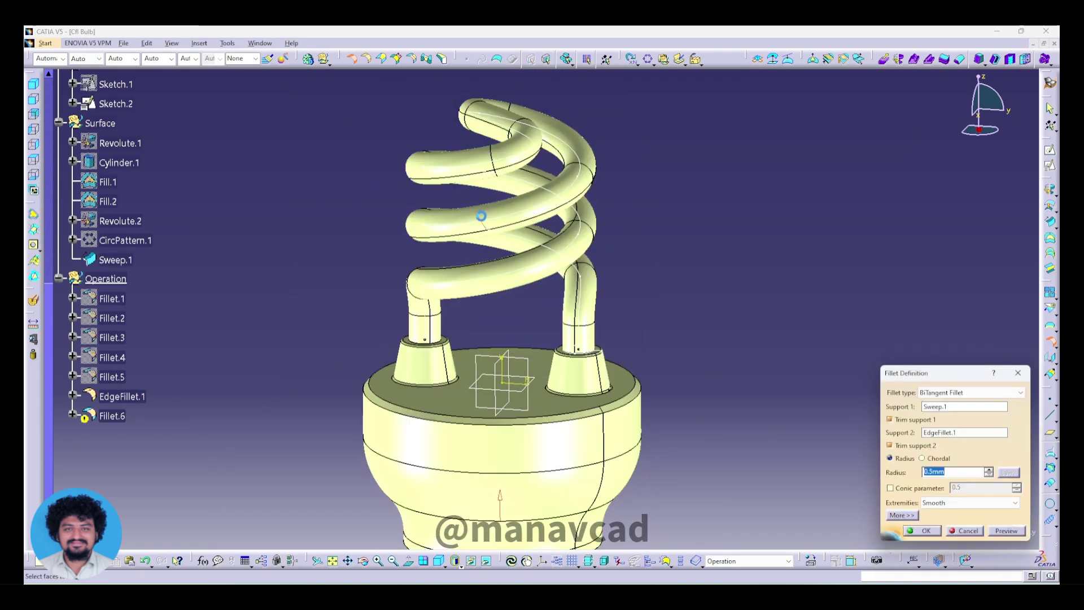
left_click(1006, 531)
left_click(615, 340)
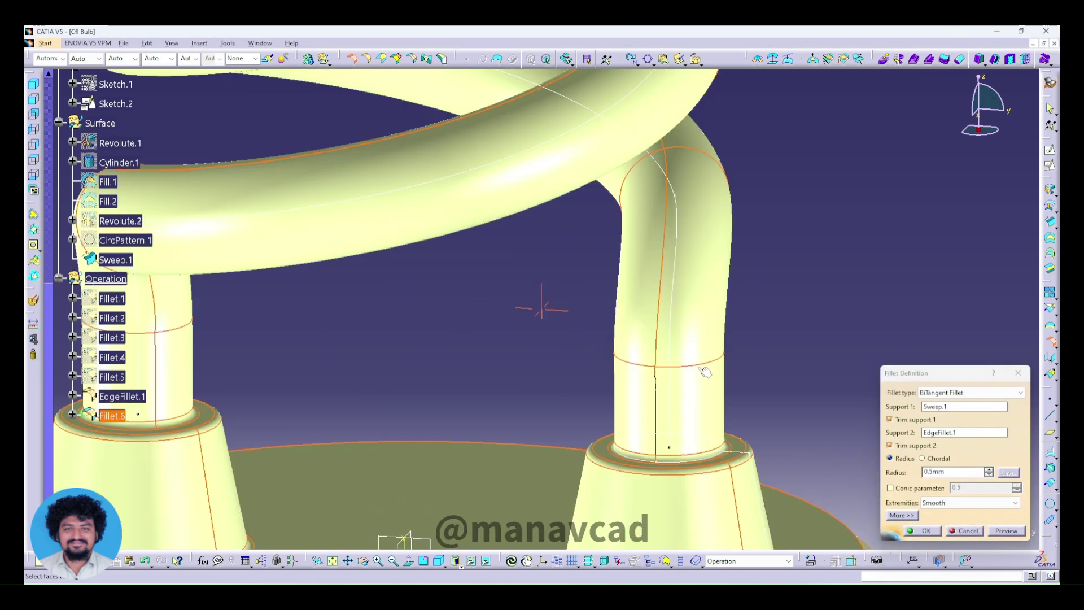
Step: Apply a 0.1 mm fillet radius to create Fillet.6 and cancel the repeated dialog
middle_click_drag(706, 447, 706, 395, "ctrl")
double_click(952, 471)
type("0.1")
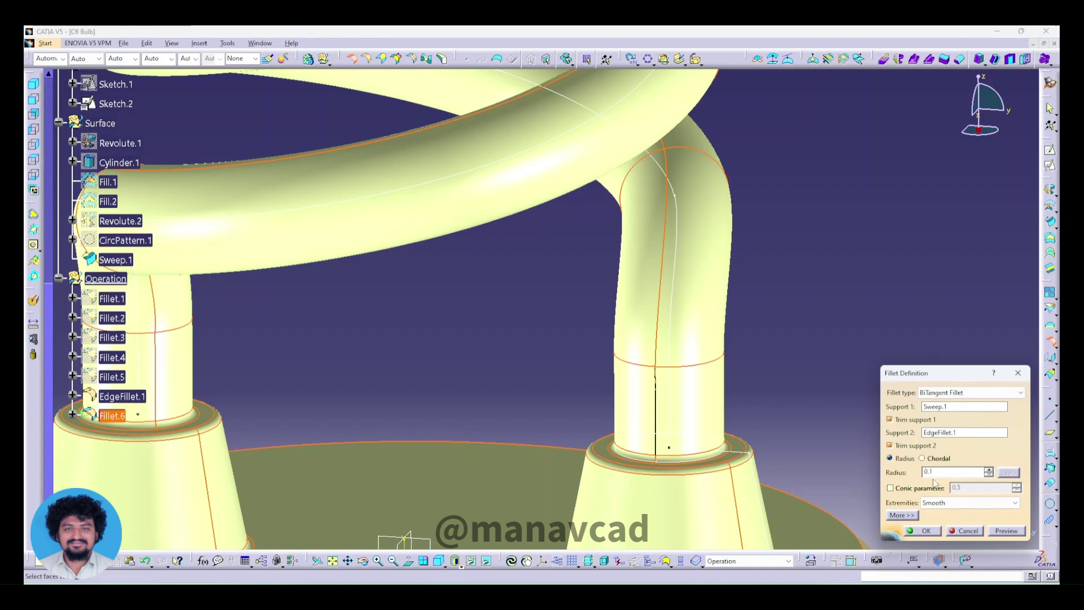
key("Return")
left_click(926, 531)
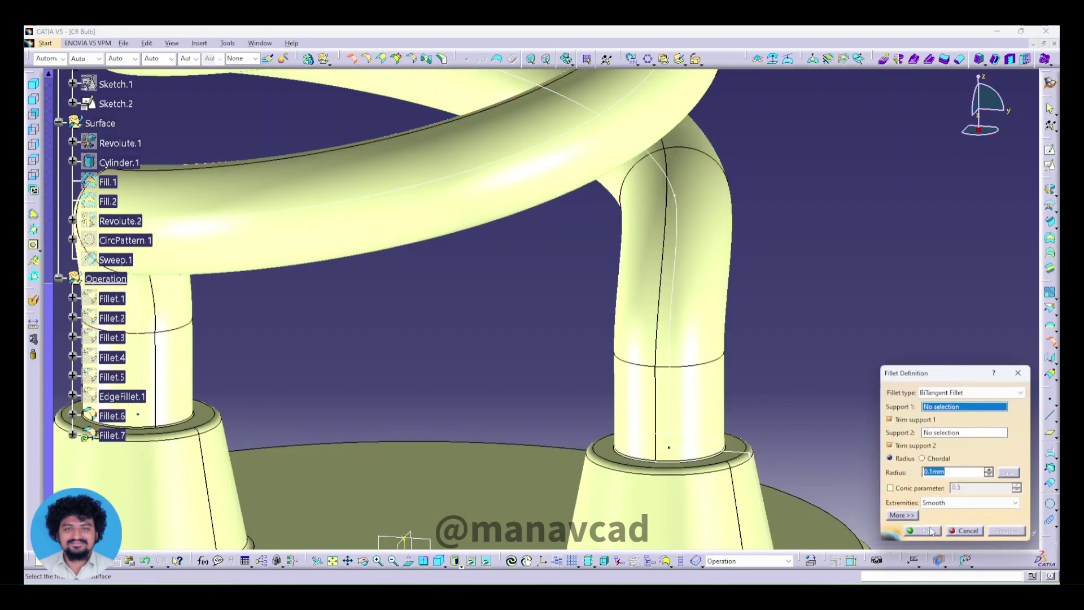
left_click(1020, 375)
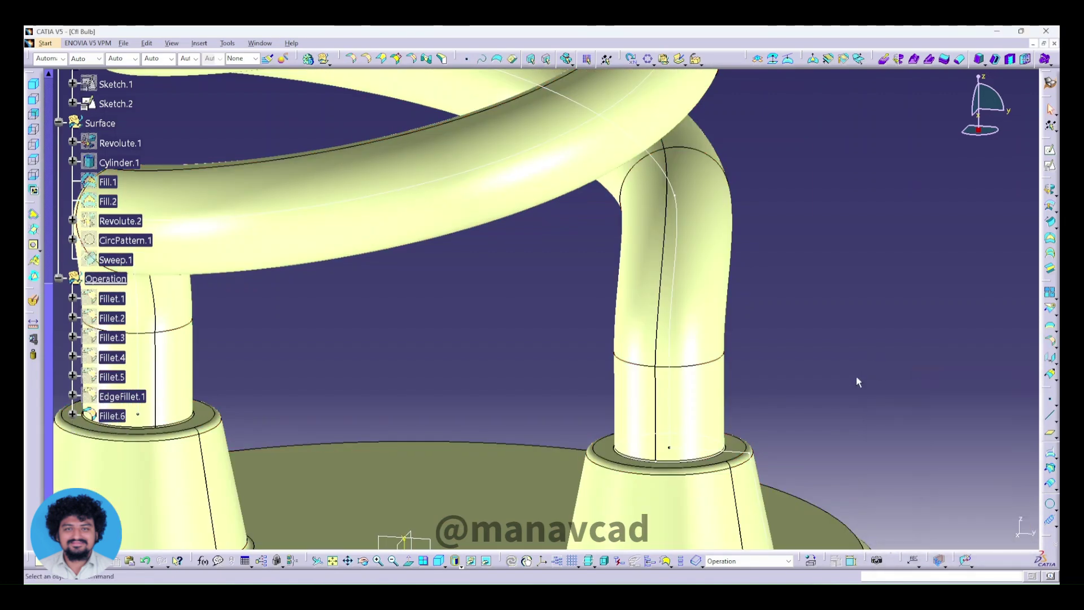
mouse_move(857, 378)
middle_mouse_down("ctrl")
mouse_move(819, 371)
mouse_move(804, 425)
mouse_move(714, 439)
mouse_move(653, 313)
mouse_move(507, 349)
mouse_move(653, 358)
mouse_move(508, 395)
mouse_move(484, 376)
mouse_move(182, 293)
middle_mouse_up("ctrl")
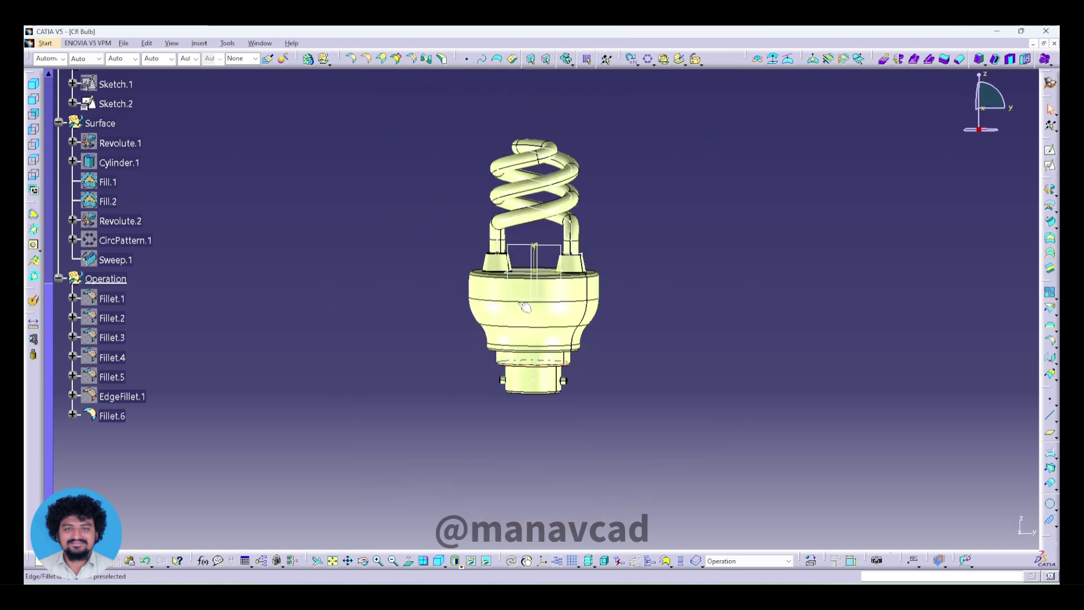
Step: Select the Connect.1 curve in the tree and review its properties
scroll(182, 293, "up", 5)
scroll(74, 381, "up", 2)
left_click(73, 371)
left_click(114, 373)
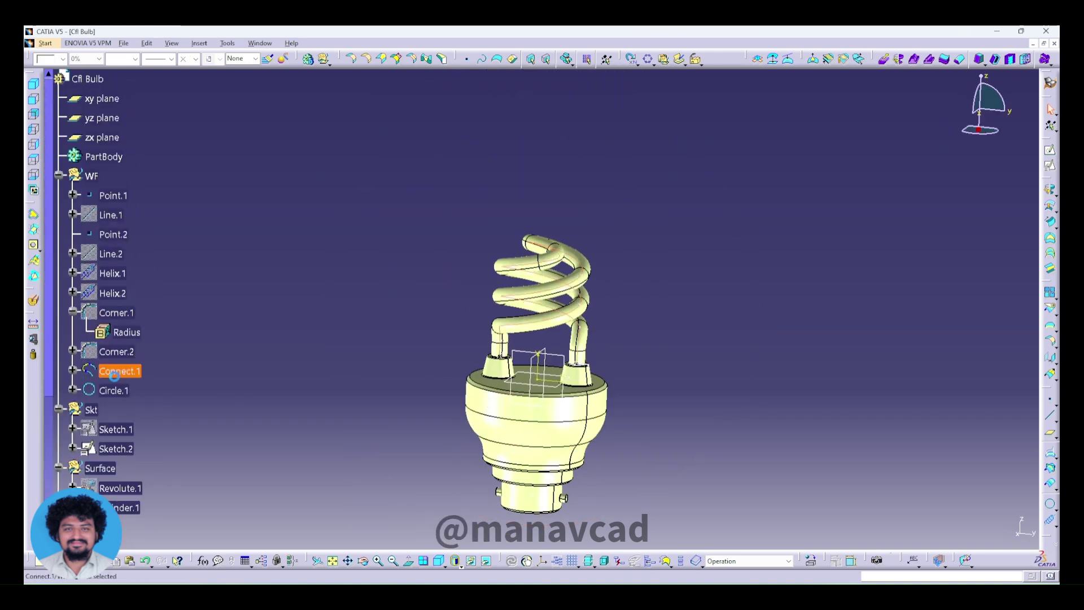
right_click(110, 395)
left_click(185, 221)
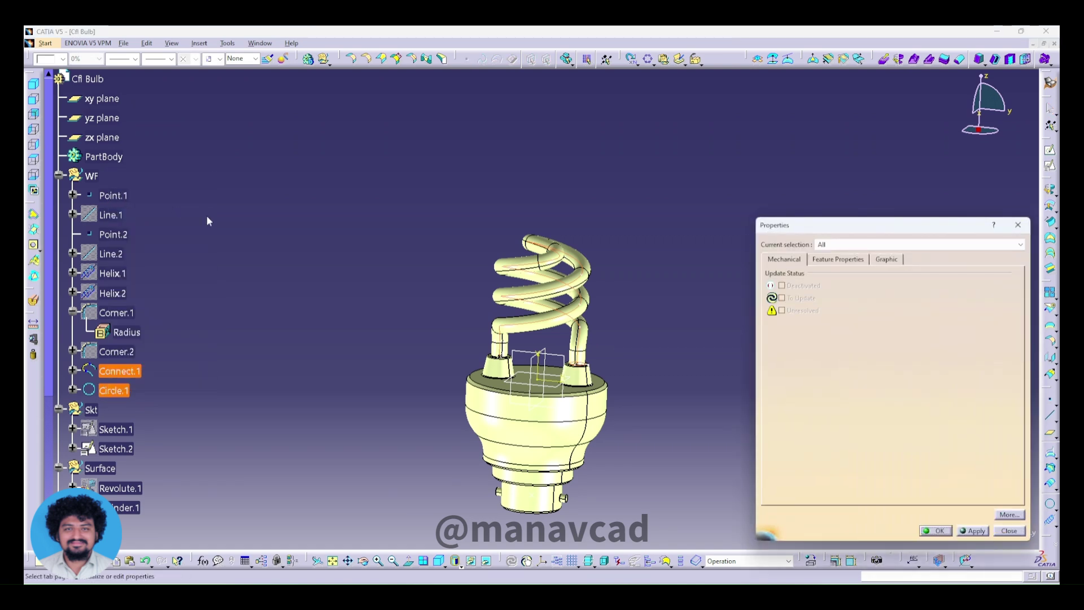
key("Return")
Step: Hide Point.1, Point.2 and the connect curve, then collapse the Corner.1 branch
left_click(116, 371, "ctrl")
left_click(114, 390, "ctrl")
right_click(114, 393)
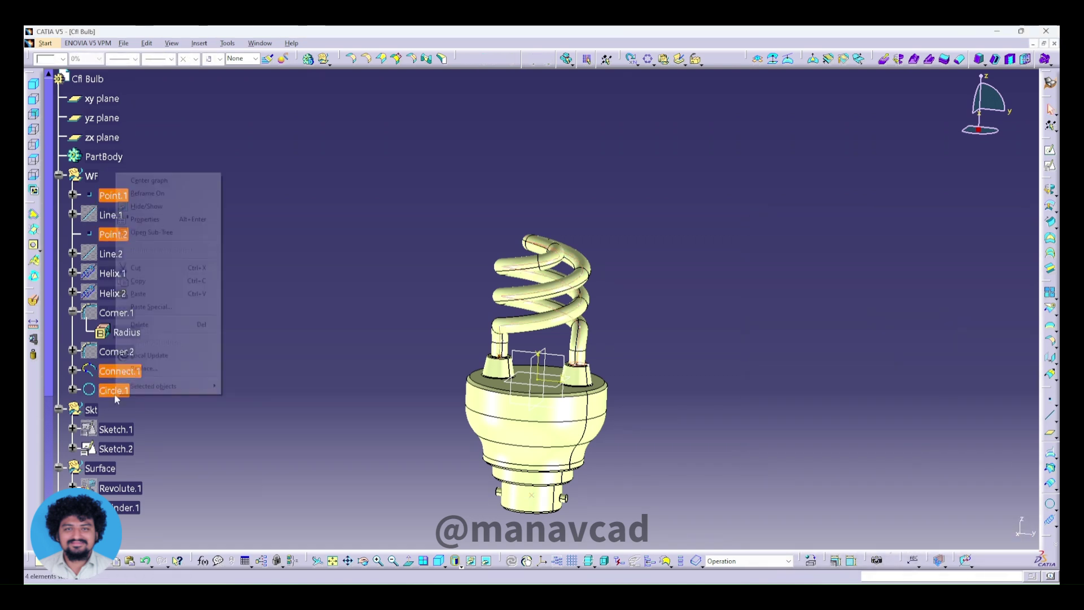
left_click(163, 205)
left_click(73, 313)
scroll(113, 350, "down", 3)
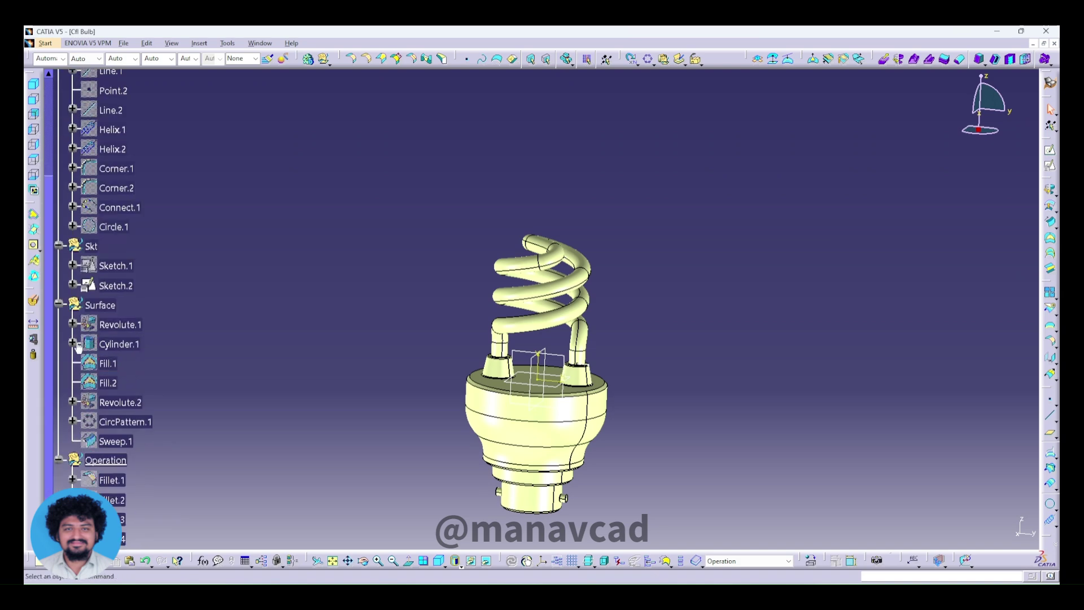
left_click(59, 305)
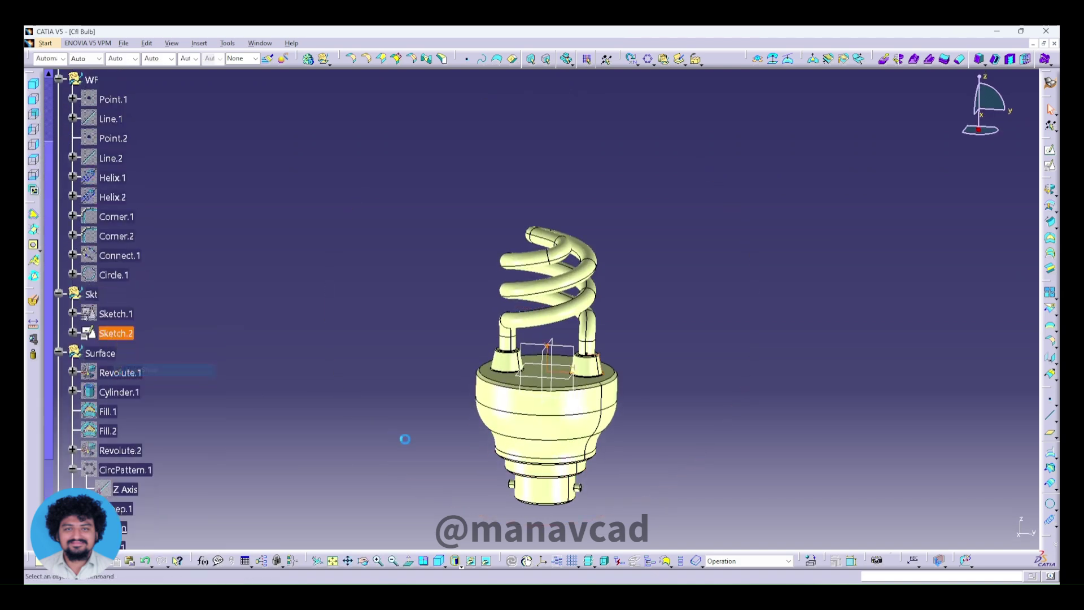
Step: Hide the xy and zx reference planes, inspecting the bulb from isometric and orbited views
mouse_move(404, 437)
middle_mouse_down()
mouse_move(486, 372)
mouse_move(639, 336)
middle_mouse_up()
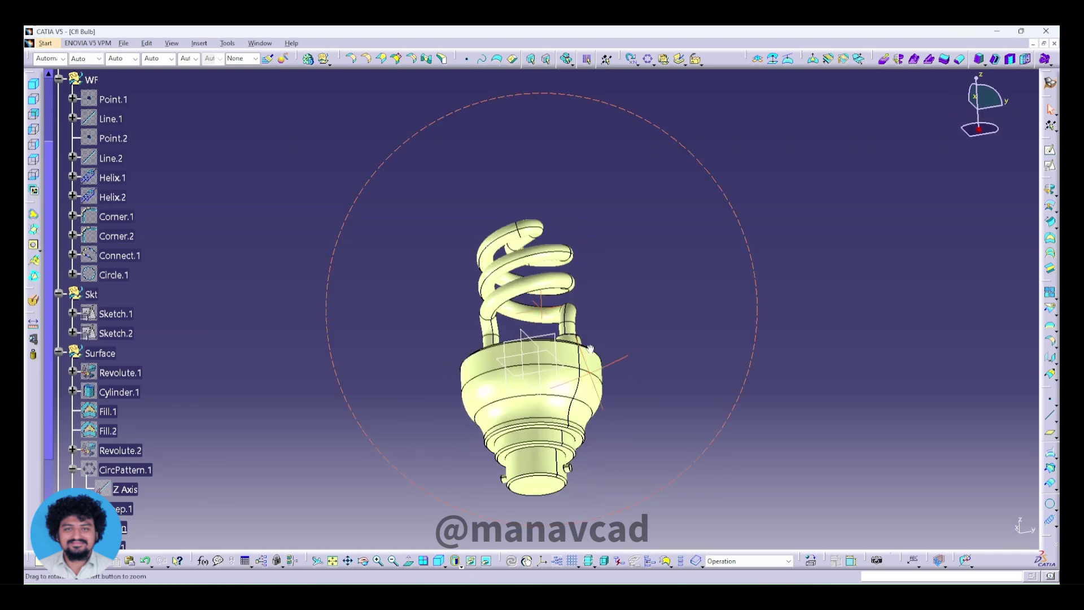
middle_click_drag(625, 479, 591, 381)
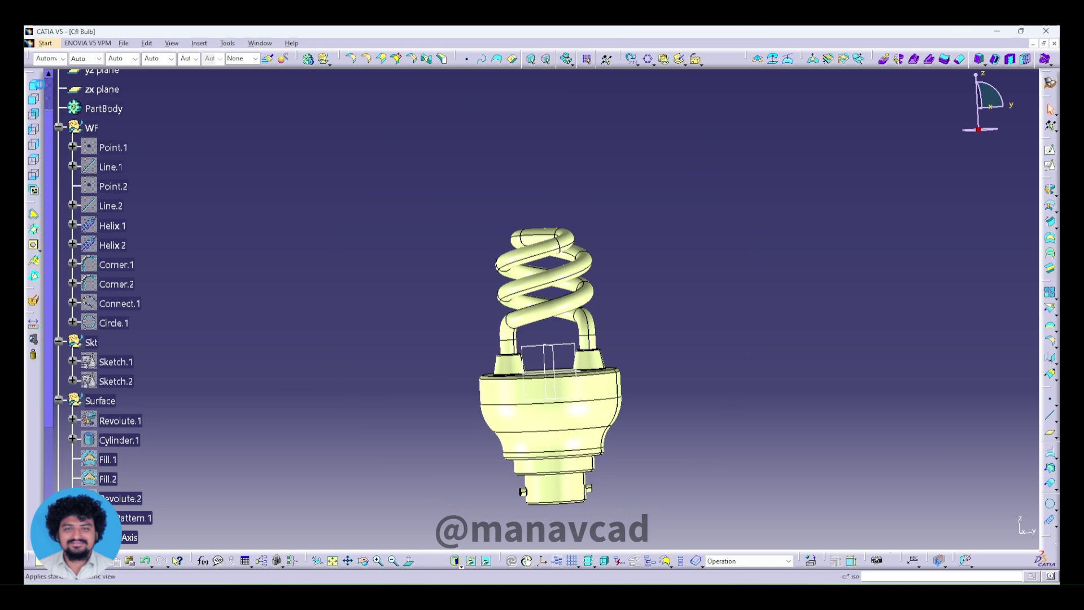
left_click(438, 560)
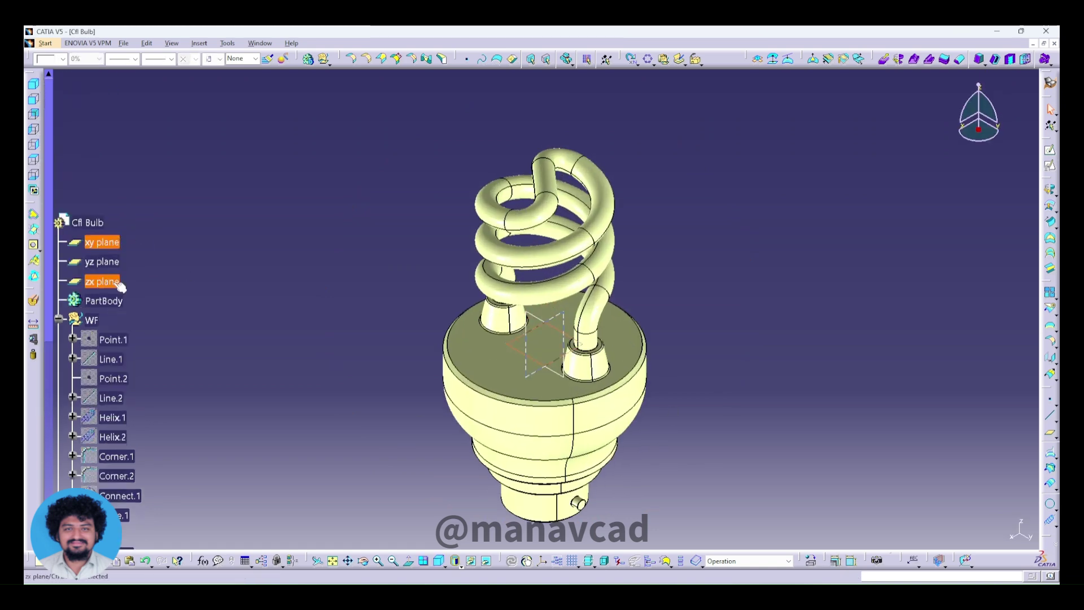
right_click(120, 287)
left_click(165, 314)
mouse_move(237, 380)
middle_mouse_down()
mouse_move(439, 371)
mouse_move(541, 257)
mouse_move(423, 364)
mouse_move(516, 318)
mouse_move(387, 400)
mouse_move(434, 408)
mouse_move(372, 327)
mouse_move(640, 441)
mouse_move(538, 359)
mouse_move(487, 378)
mouse_move(508, 333)
mouse_move(515, 465)
middle_mouse_up()
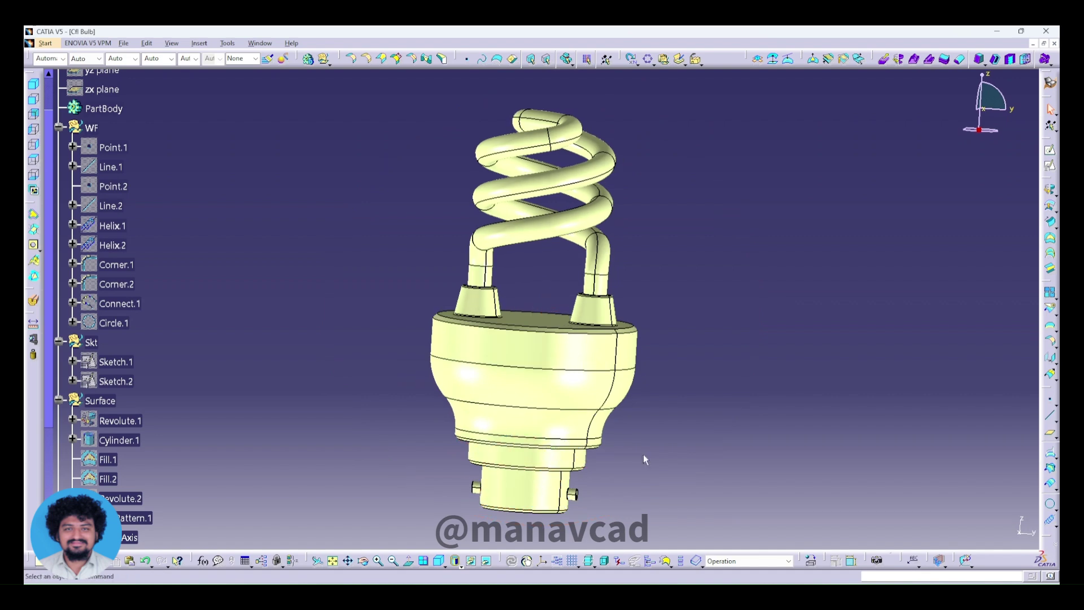
middle_click_drag(645, 460, 599, 395)
Step: Switch to Part Design and define PartBody as the in-work object
left_click(45, 43)
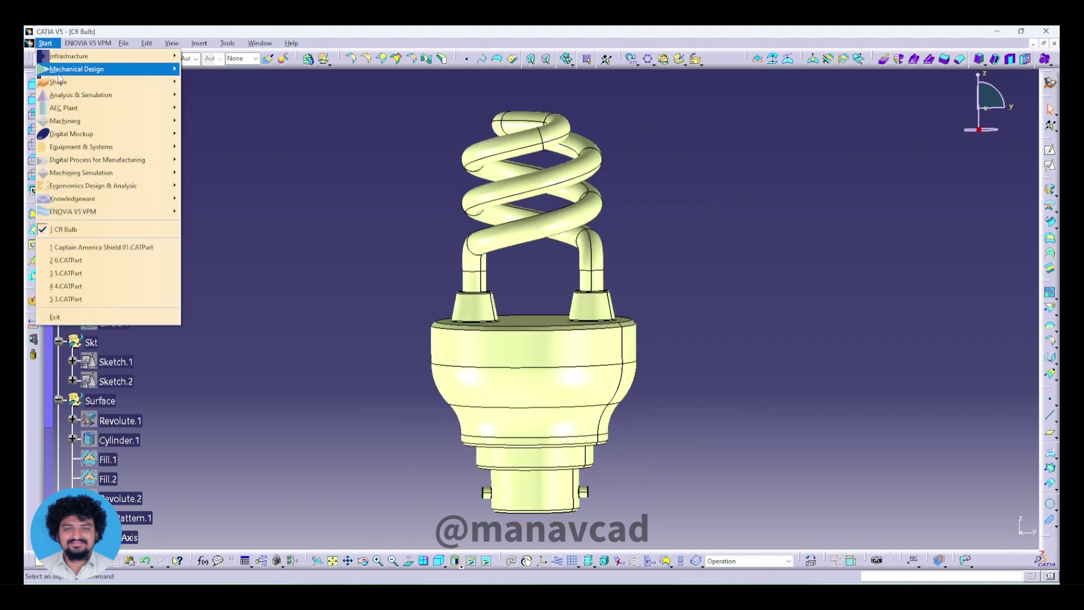
left_click(181, 207)
right_click(116, 109)
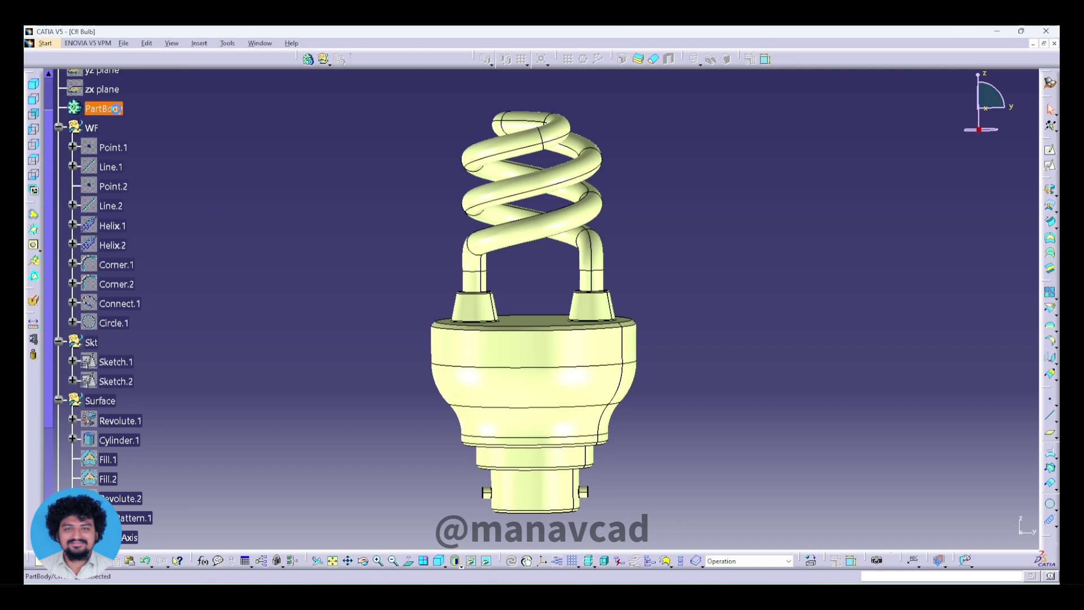
left_click(152, 187)
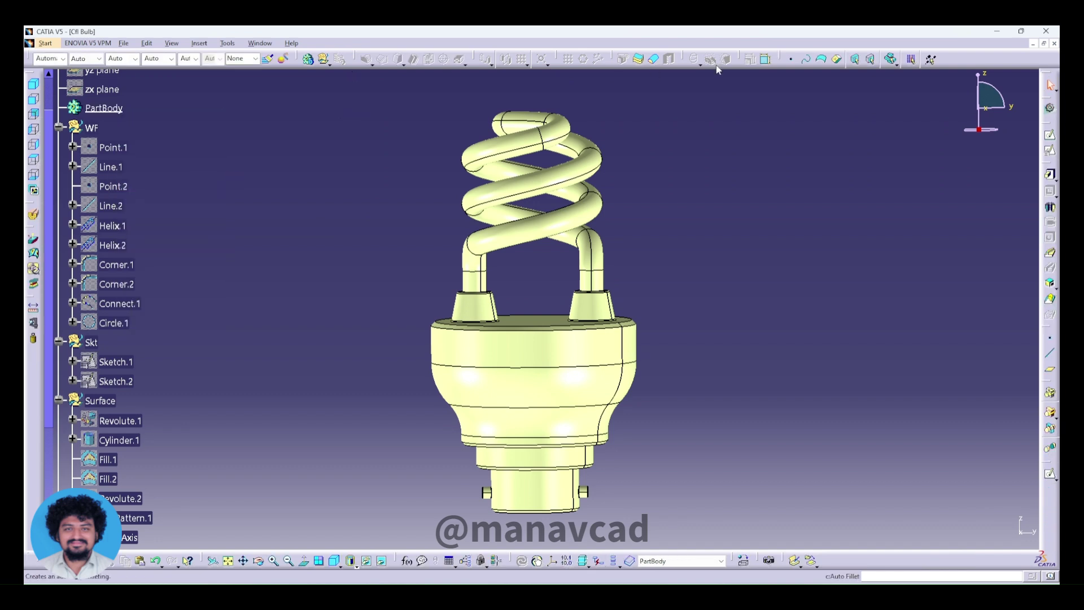
Step: Create a Thick Surface on Fillet.6 and start editing its first offset value
left_click(1050, 191)
left_click(594, 346)
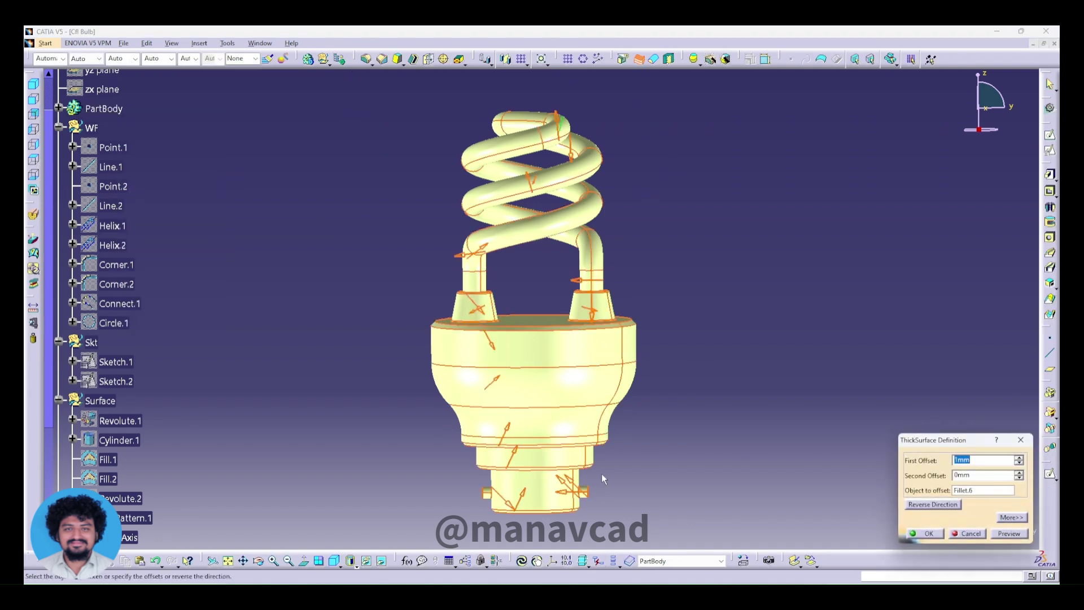
middle_click_drag(588, 355, 633, 339)
type("1")
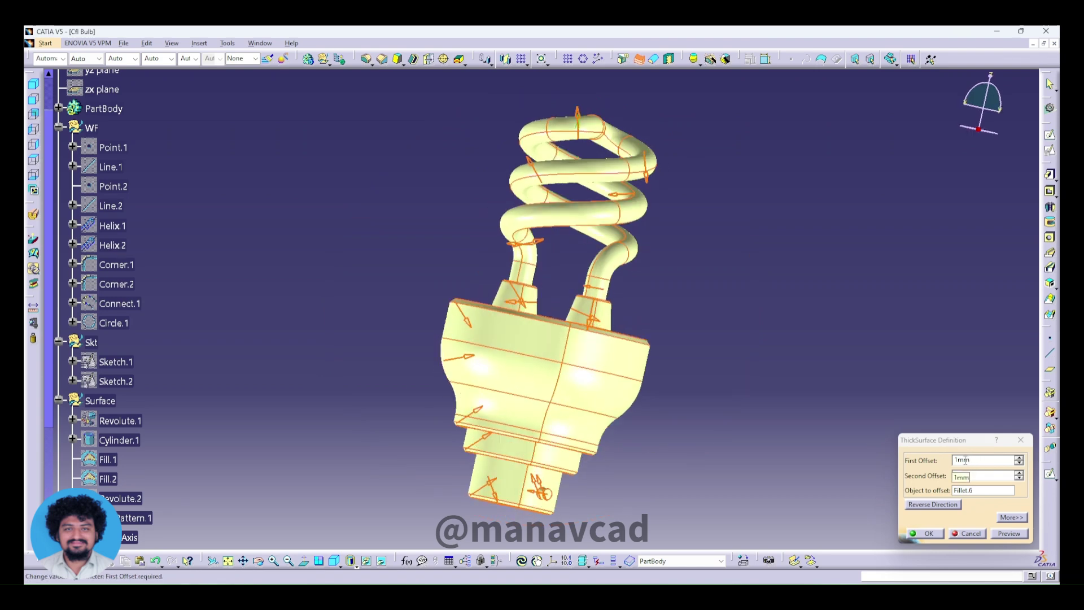
double_click(966, 460)
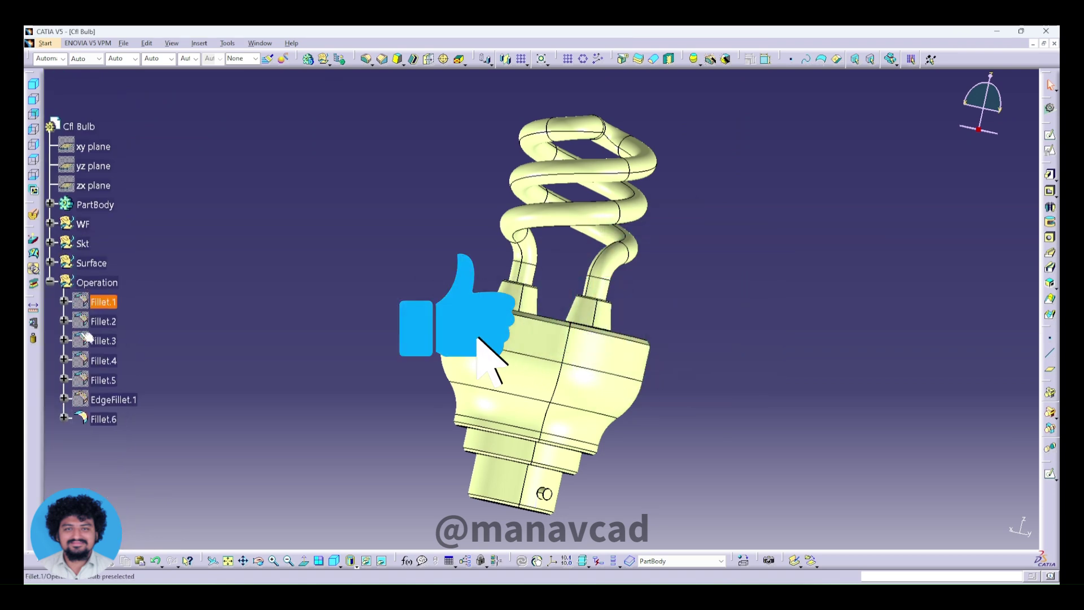
Step: Hide the surface geometrical set to leave only the solid bulb, then view it isometrically
right_click(99, 205)
left_click(158, 233)
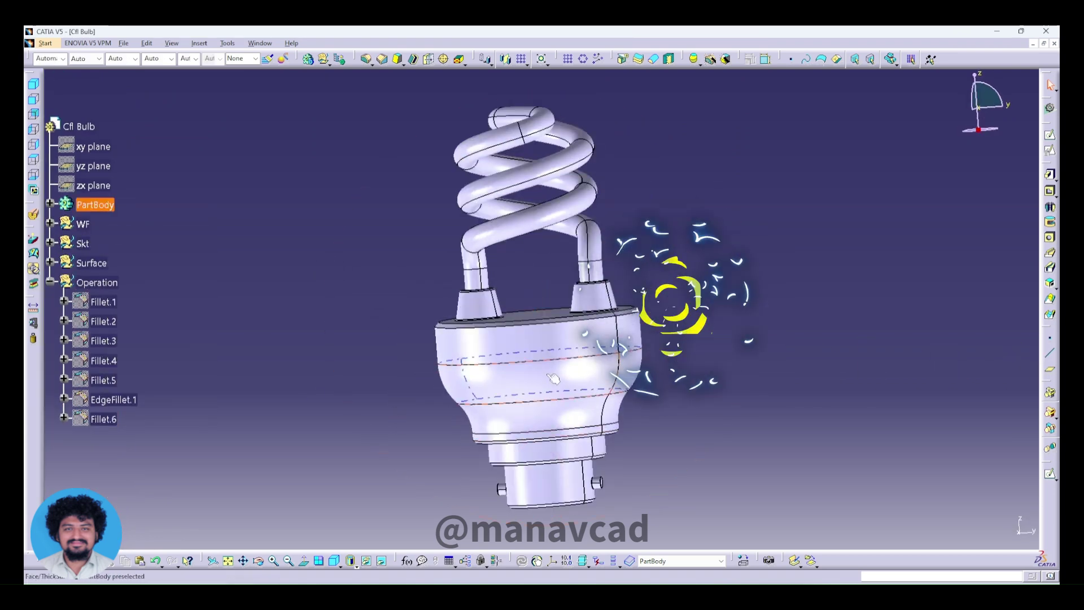
middle_click_drag(553, 379, 534, 303)
mouse_move(404, 350)
middle_mouse_down()
mouse_move(636, 481)
mouse_move(579, 403)
mouse_move(71, 175)
middle_mouse_up()
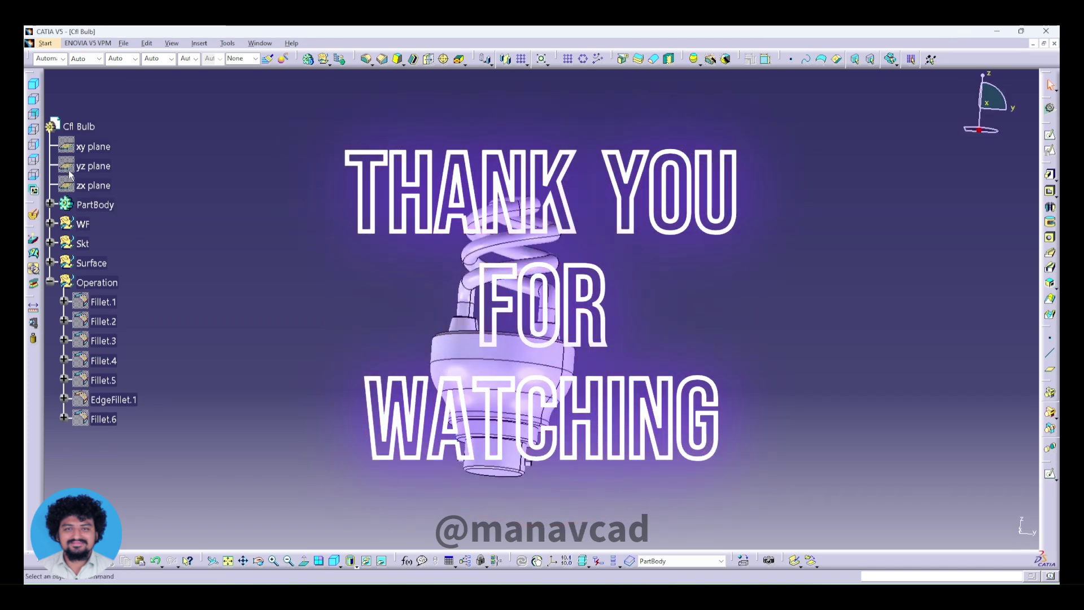
left_click(34, 85)
middle_click_drag(342, 280, 360, 361)
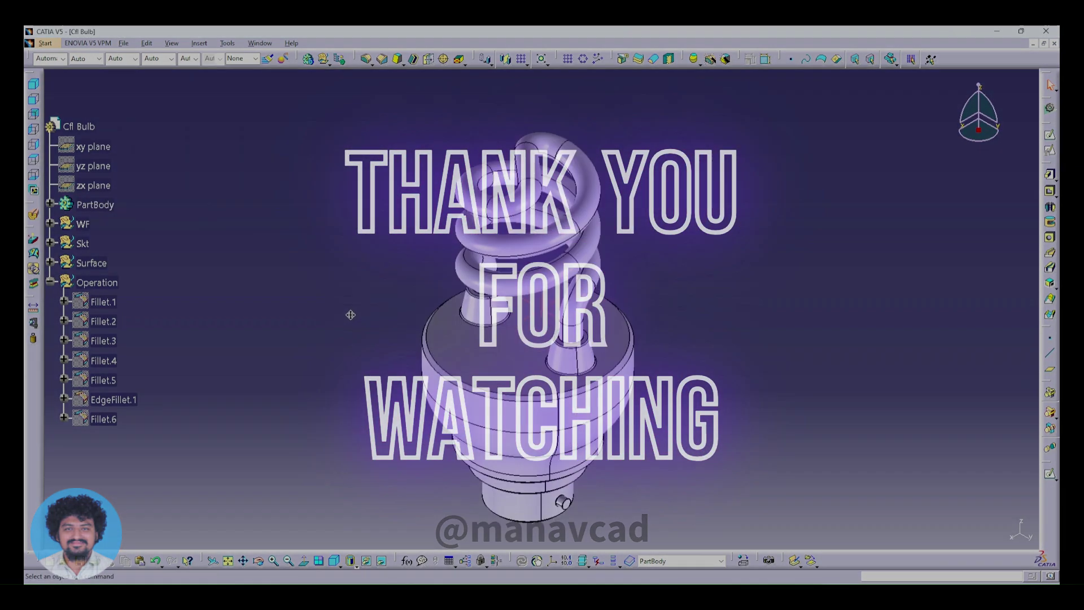